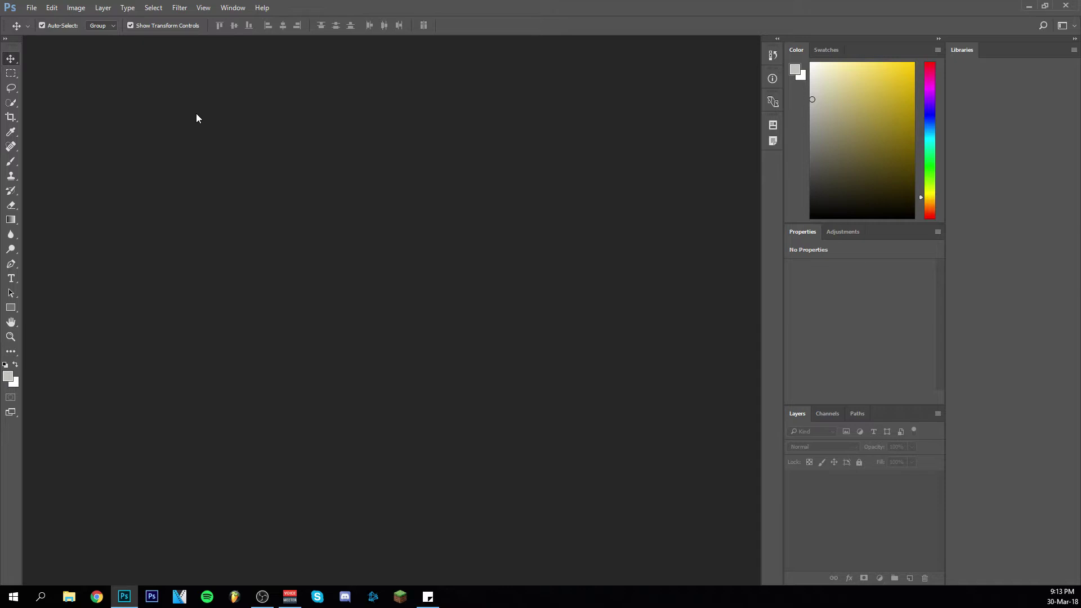
Create a new 1920 × 1080 pixel document at 300 pixels/inch in RGB Color with a white background
left_click(31, 7)
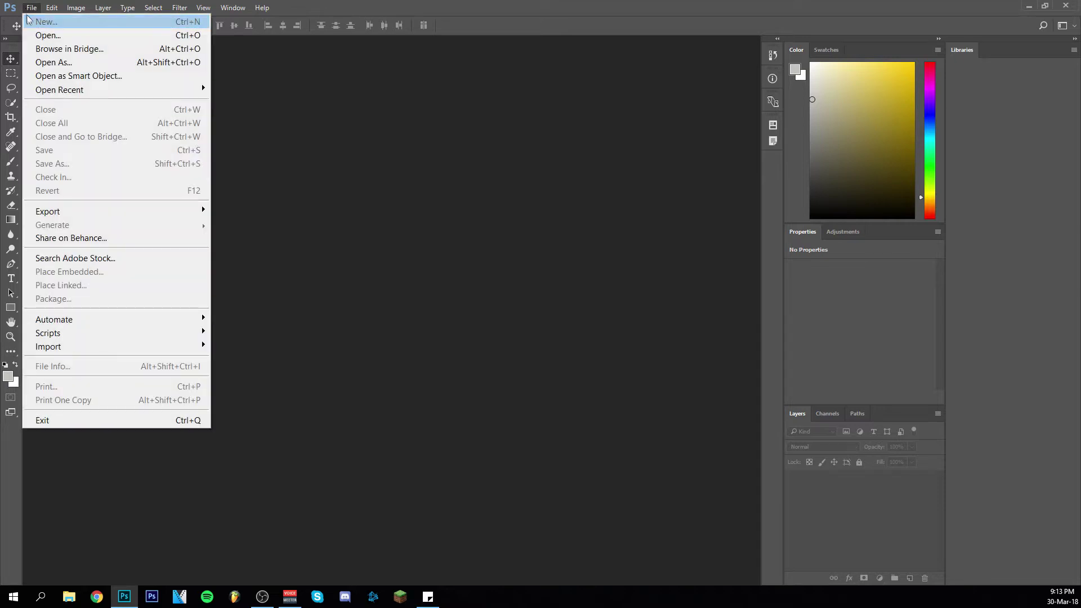
left_click(29, 21)
left_click_drag(526, 128, 376, 134)
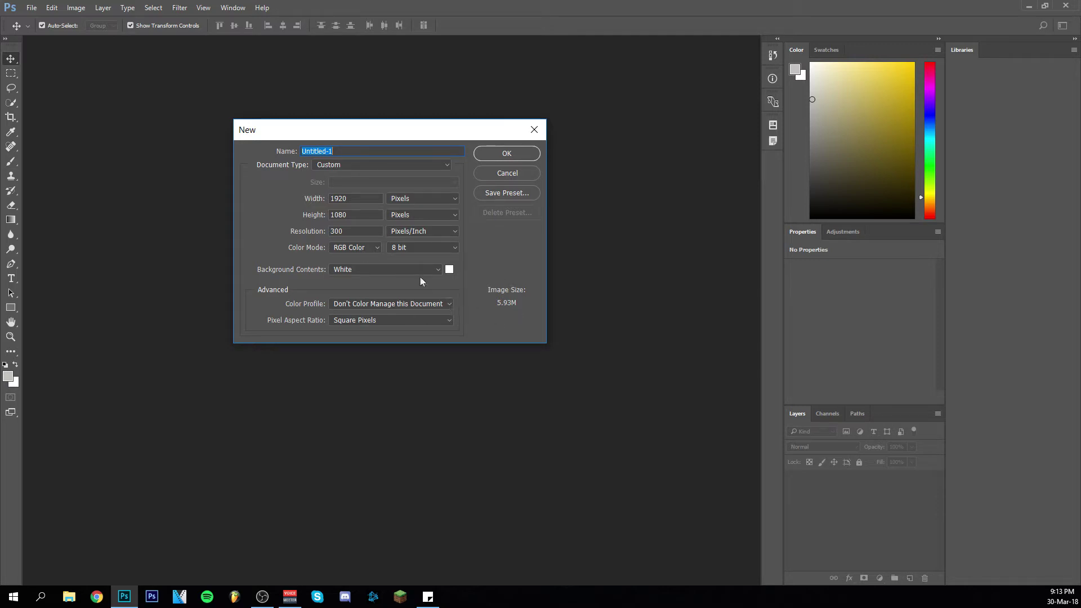
left_click(506, 158)
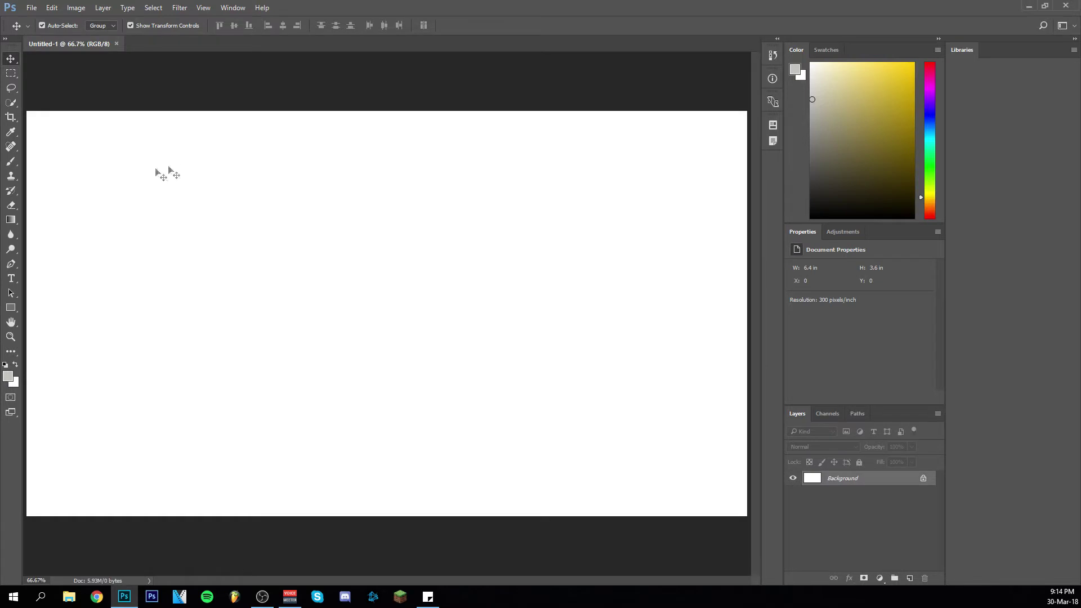
Convert the locked Background into a regular layer named Layer 0 with Normal mode and 100% opacity
left_click(11, 336)
right_click(414, 239)
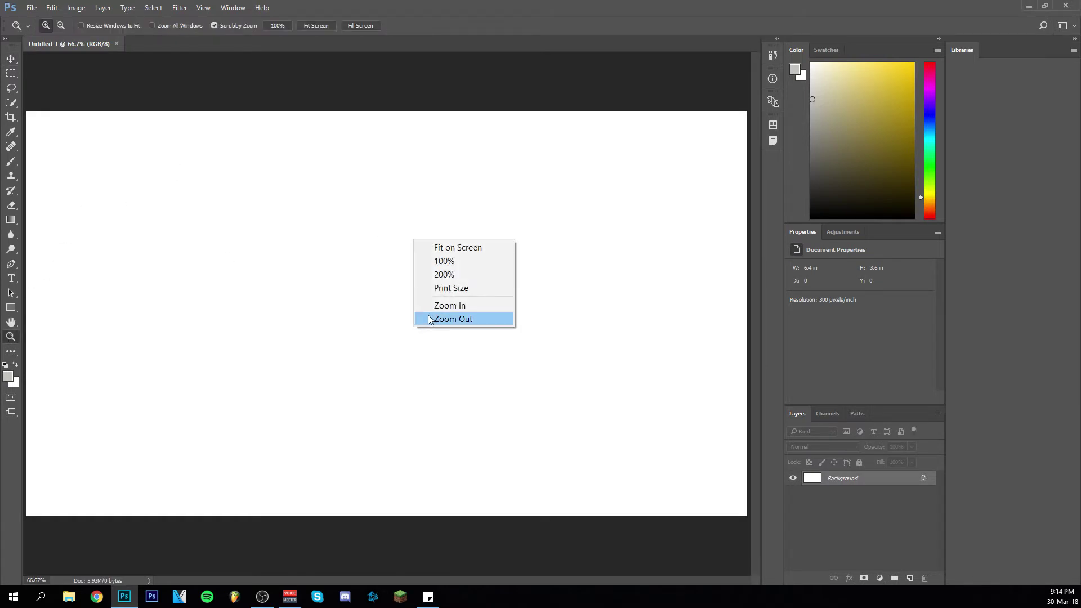
left_click(433, 318)
double_click(874, 478)
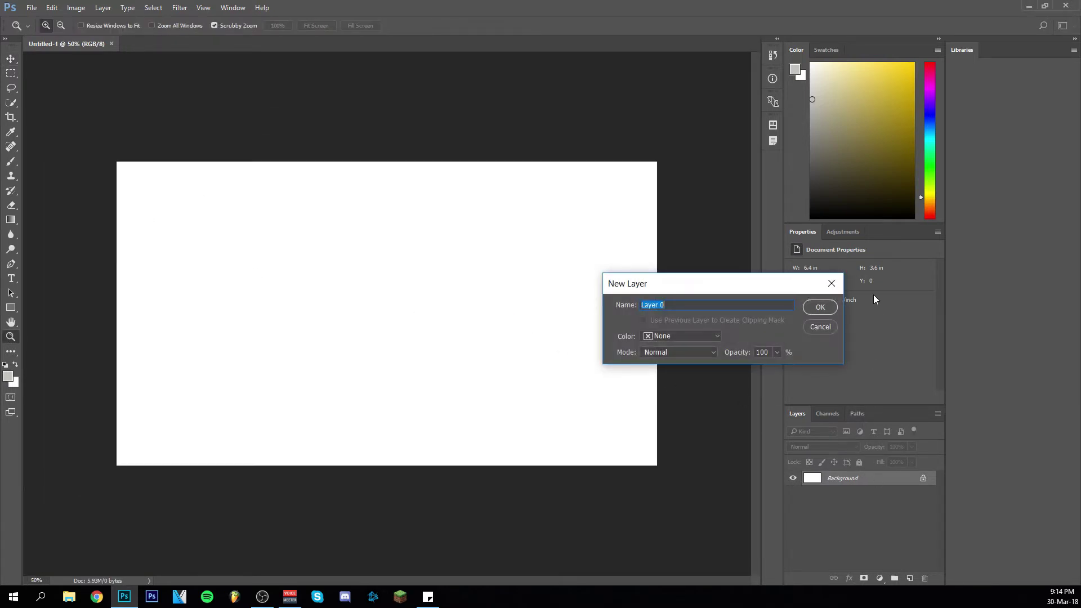
left_click(820, 308)
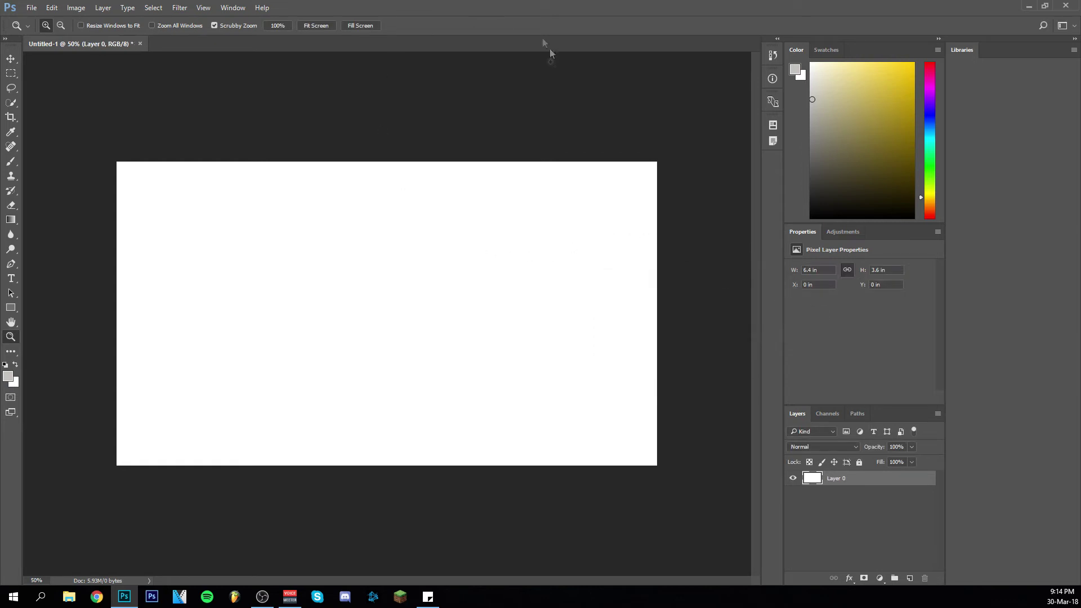
Place the 68474507-octagon-wallpapers image into the document as a linked file
left_click(10, 61)
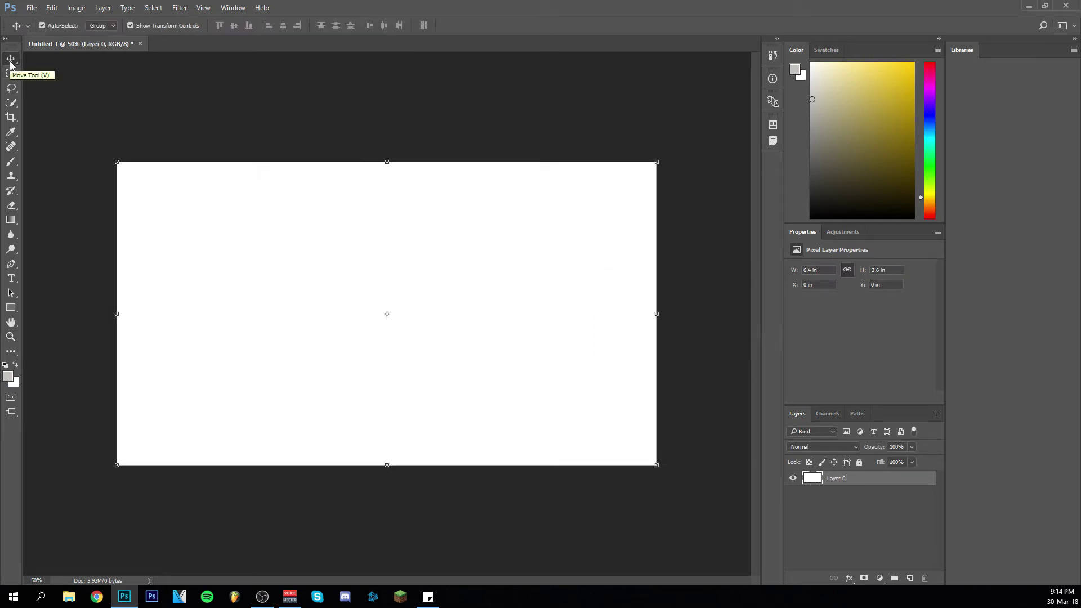
left_click(31, 8)
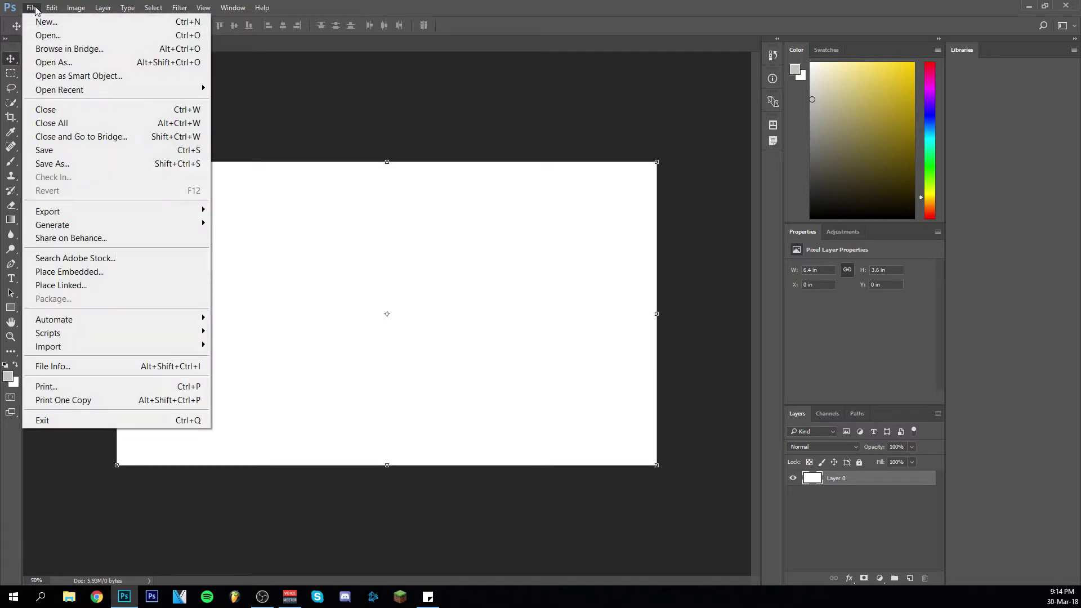
left_click(124, 286)
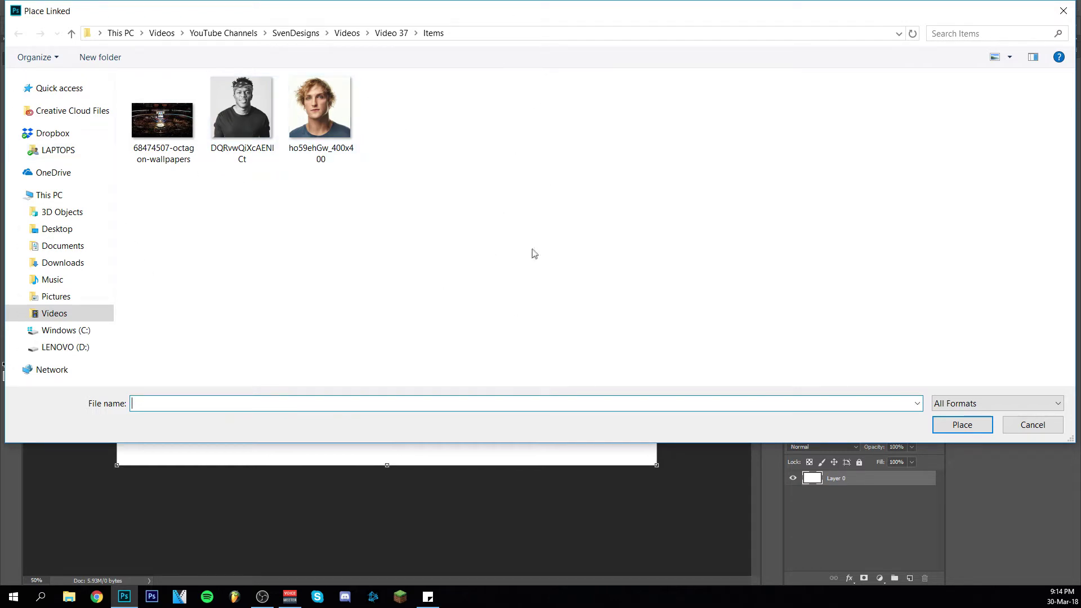
left_click(163, 121)
double_click(169, 130)
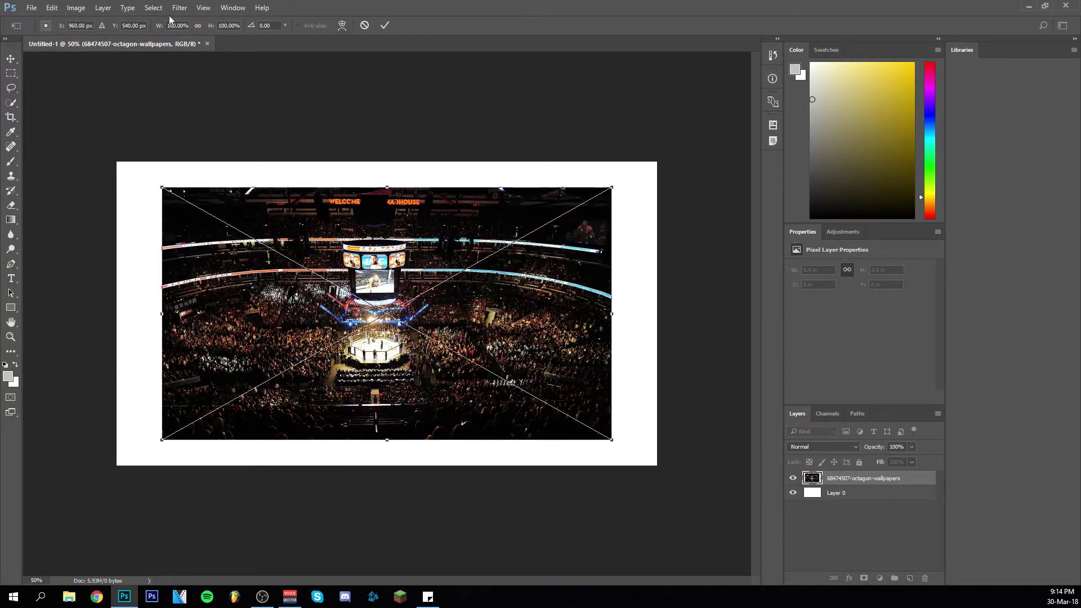
Link the arena image's width and height, scale it to 128% so it covers the canvas, and commit the transform
left_click(197, 25)
scroll(227, 25, "up", 18)
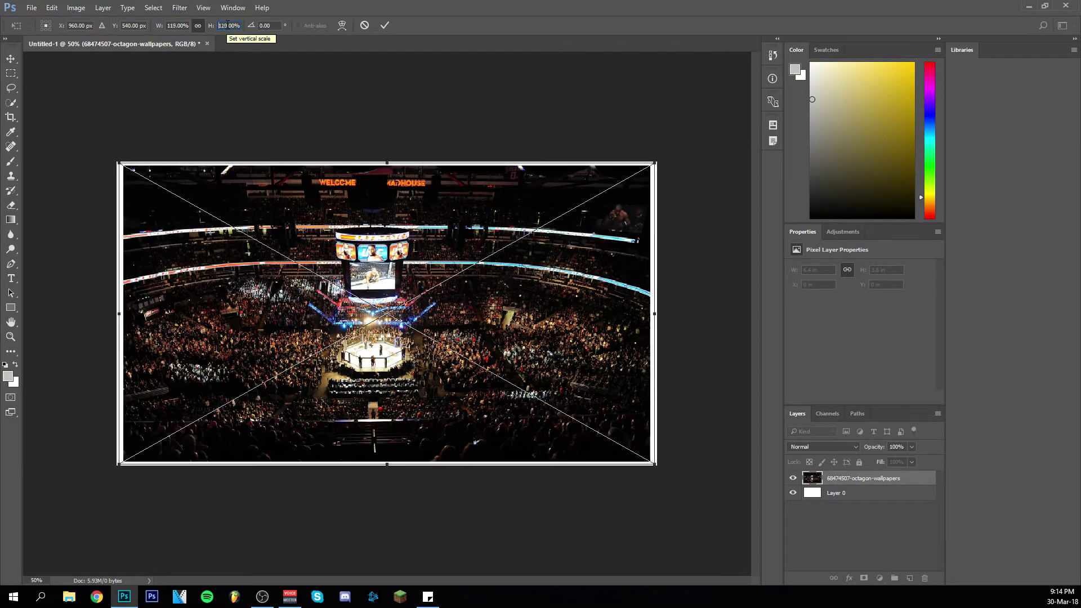
scroll(228, 25, "up", 4)
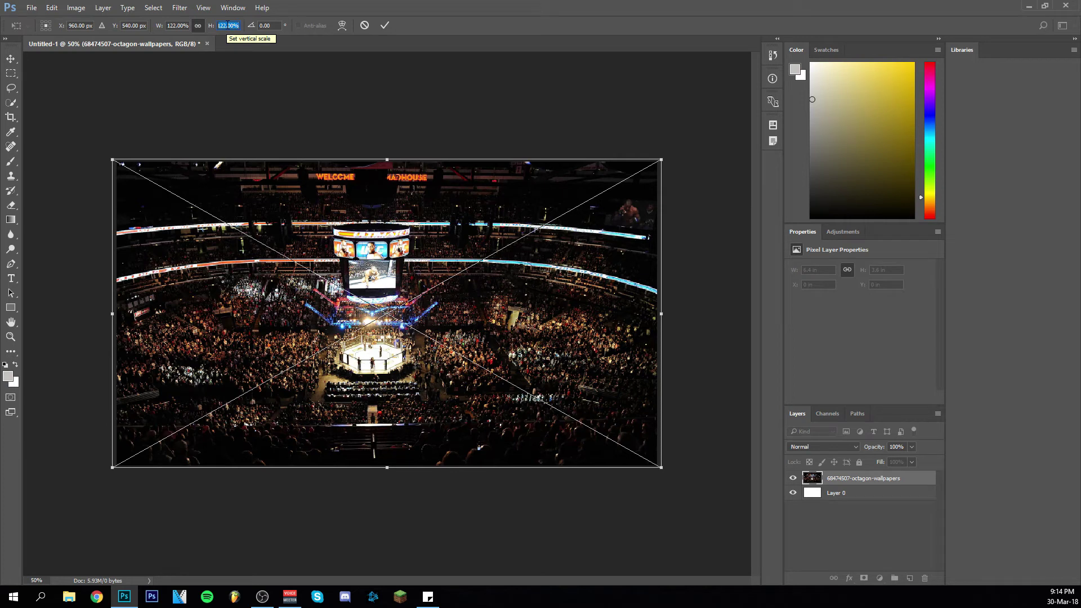
scroll(227, 25, "up", 1)
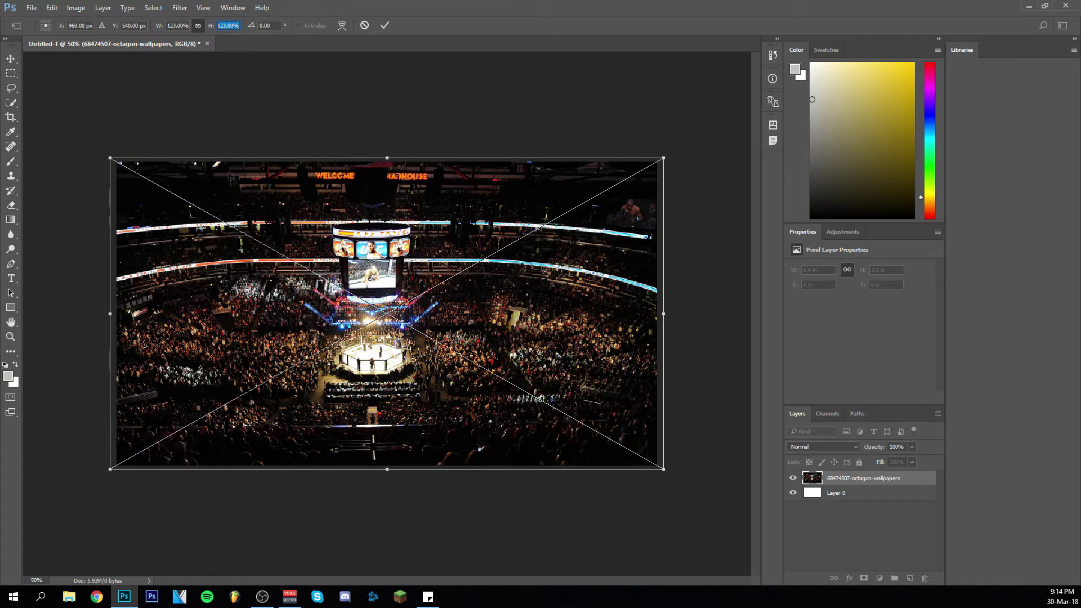
scroll(228, 27, "up", 1)
scroll(227, 27, "up", 1)
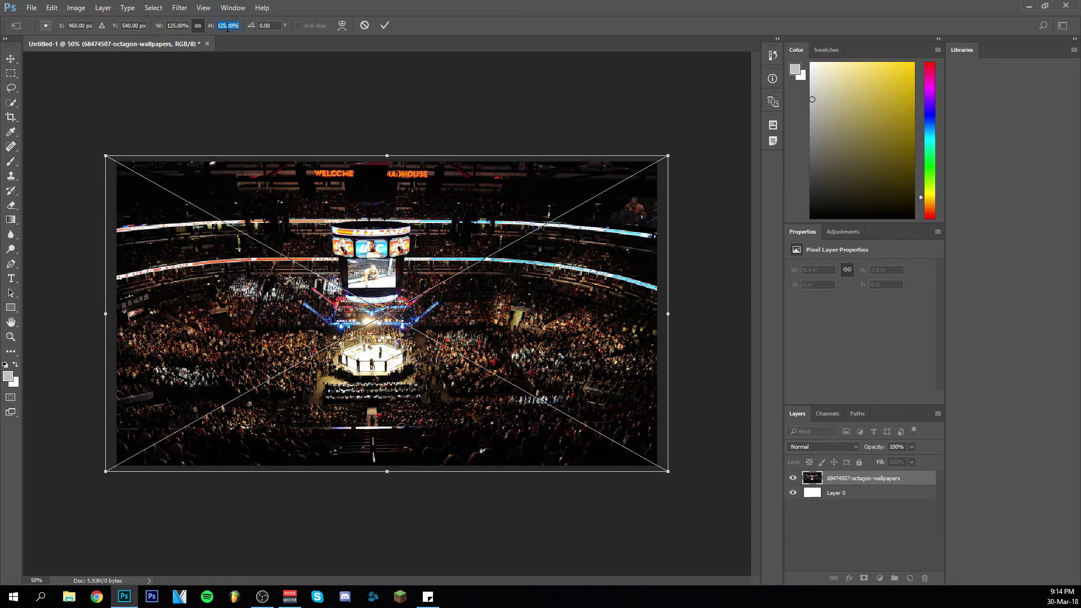
scroll(228, 26, "up", 3)
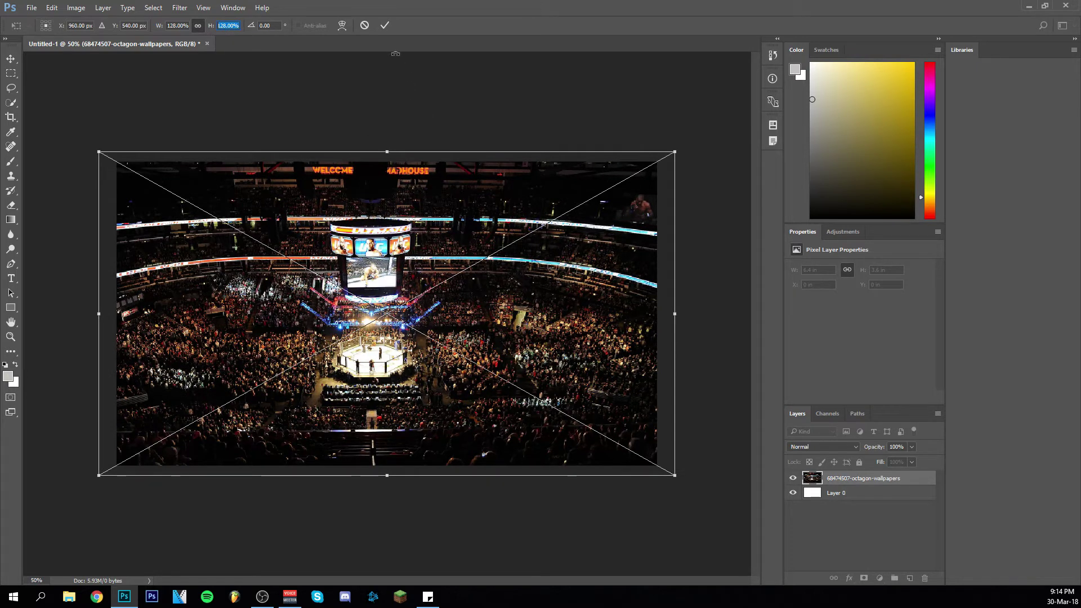
left_click(385, 25)
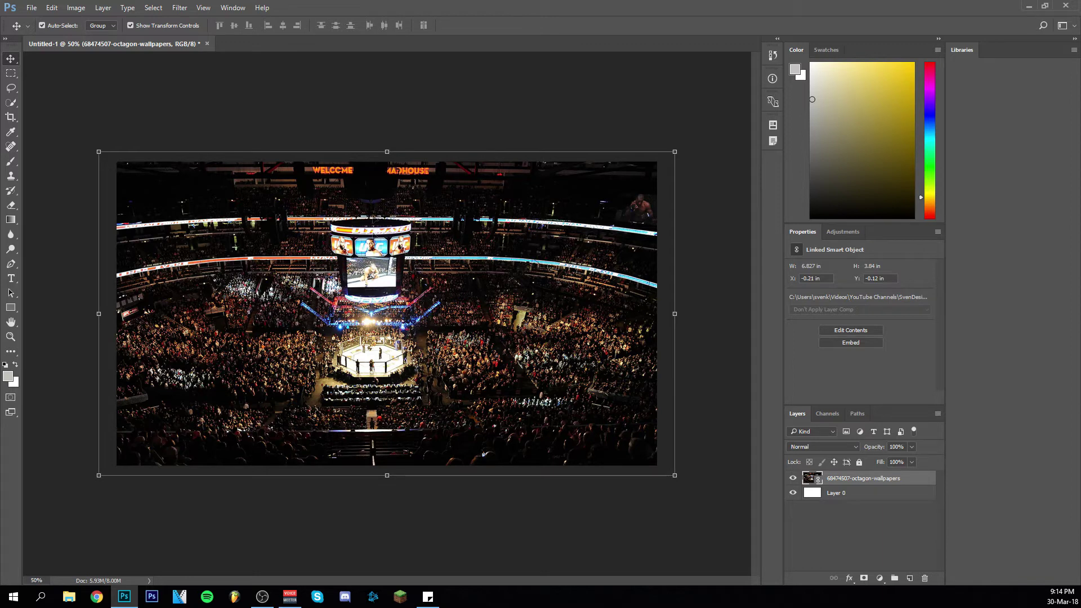
Nudge the arena image about 70 pixels to the right
left_click_drag(388, 382, 402, 272)
key("shift+Right")
key("shift+Right")
key("shift+Right")
key("shift+Right")
key("shift+Right")
key("shift+Right")
key("shift+Right")
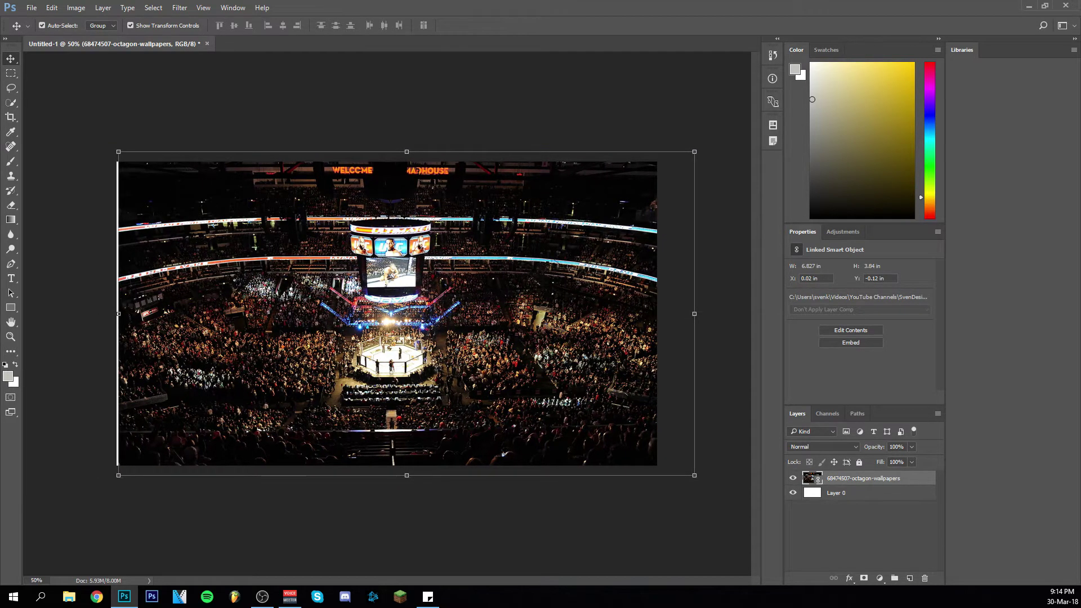
Scale the arena image proportionally to 132% with Free Transform so it covers the canvas edge
key("ctrl+t")
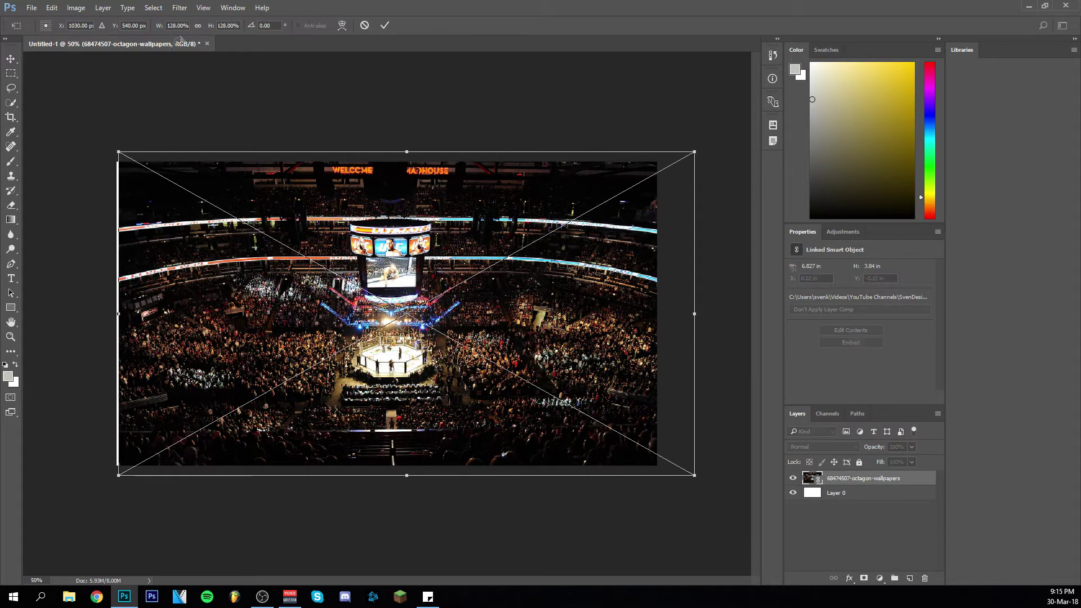
left_click(197, 25)
left_click(223, 25)
key("Up")
key("Up")
key("Up")
key("Up")
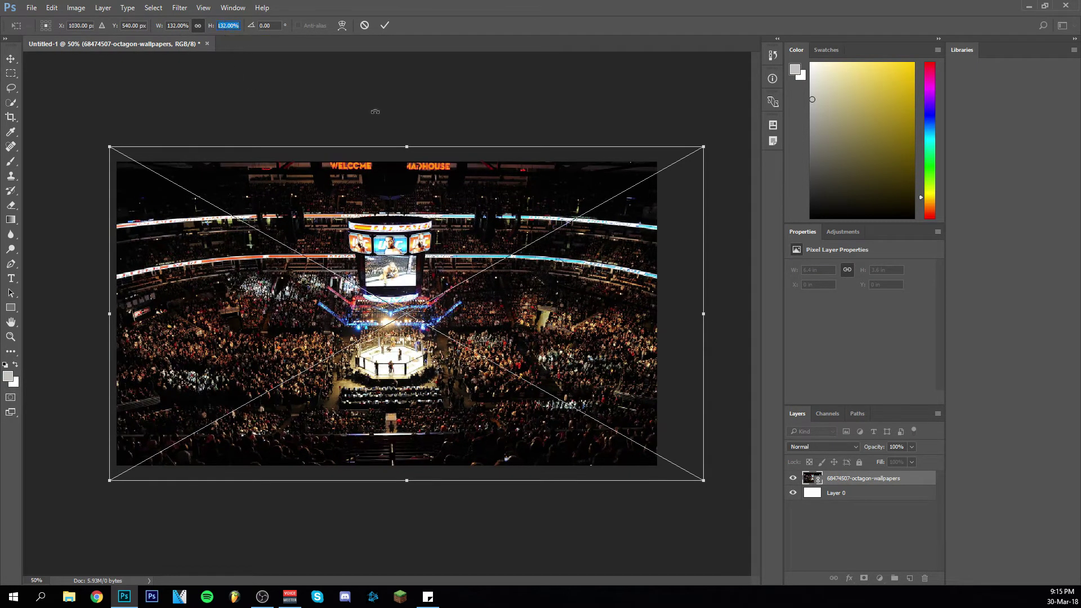
left_click(386, 26)
Reposition the arena image so the octagon is horizontally centred on the canvas, and deselect it
left_click_drag(445, 267, 428, 265)
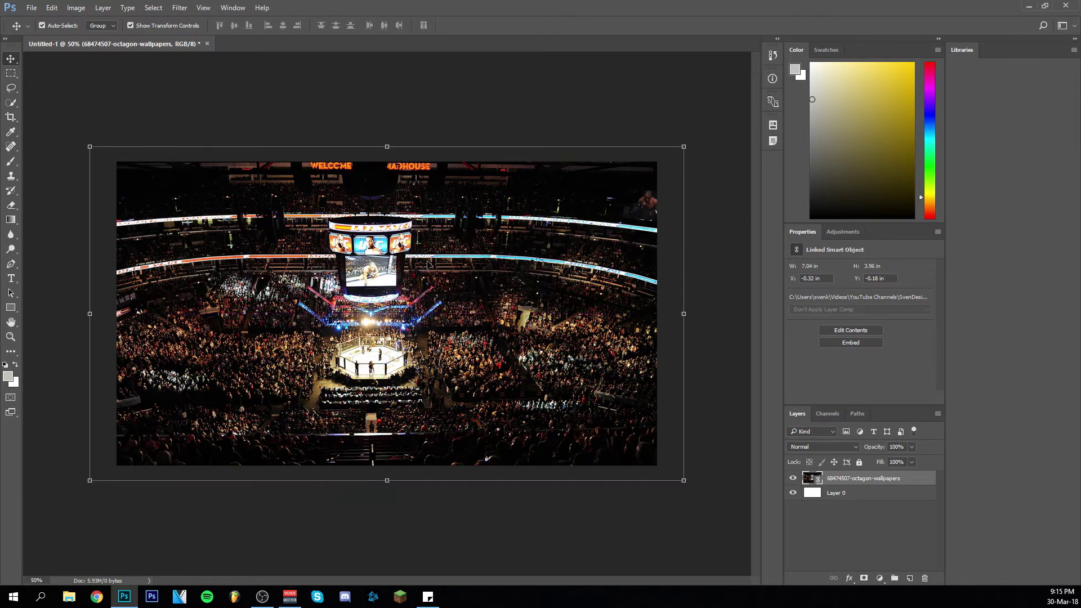
key("ctrl+z")
left_click(465, 84)
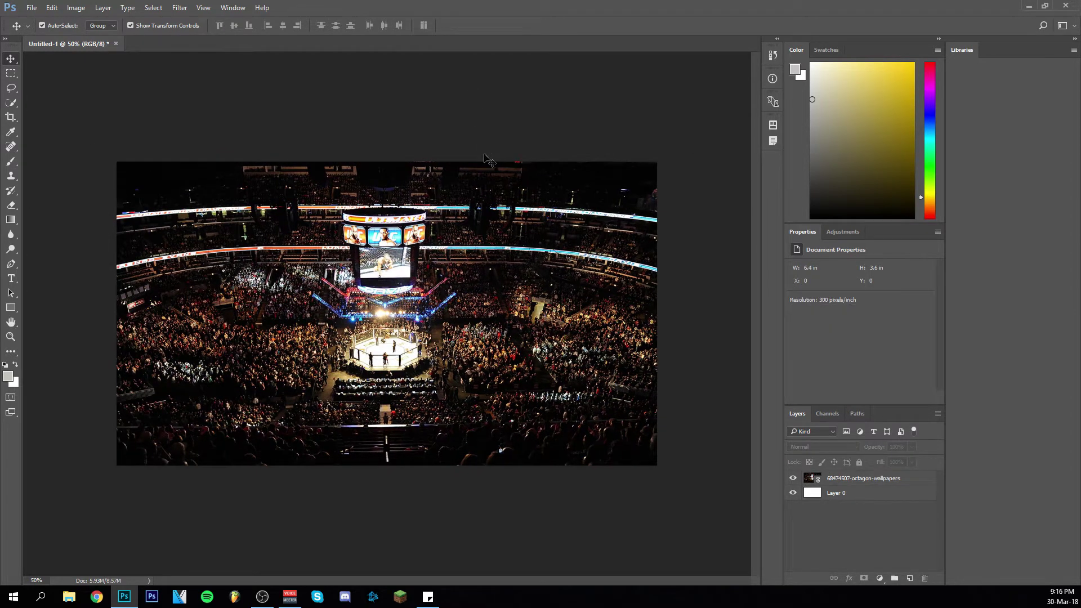
left_click(505, 197)
left_click(510, 63)
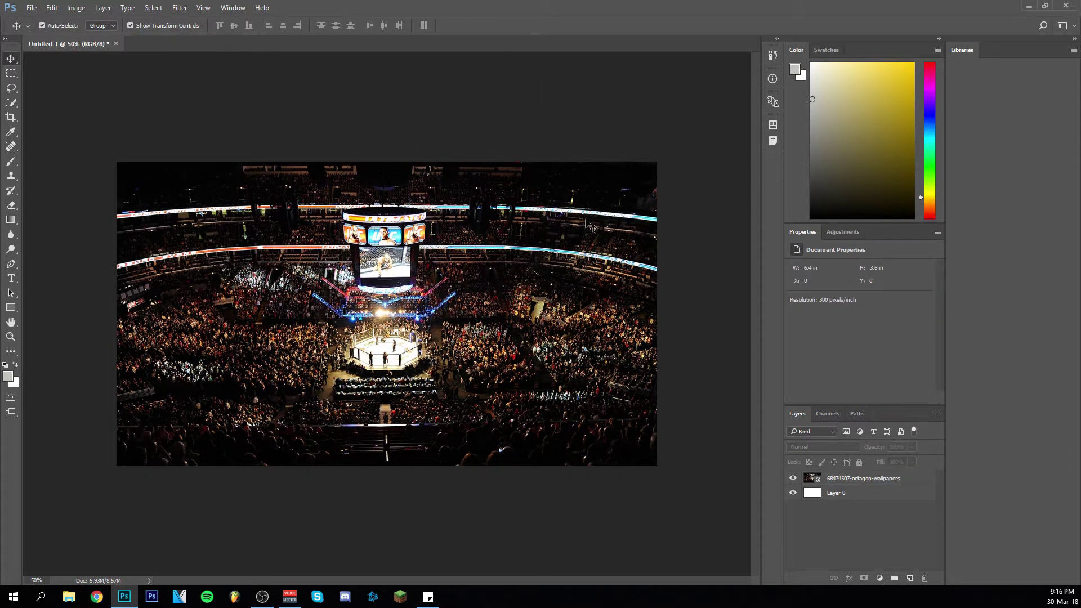
Draw a blue-filled rectangle without a stroke, about 1982 × 1126 pixels, covering the whole canvas
left_click(11, 308)
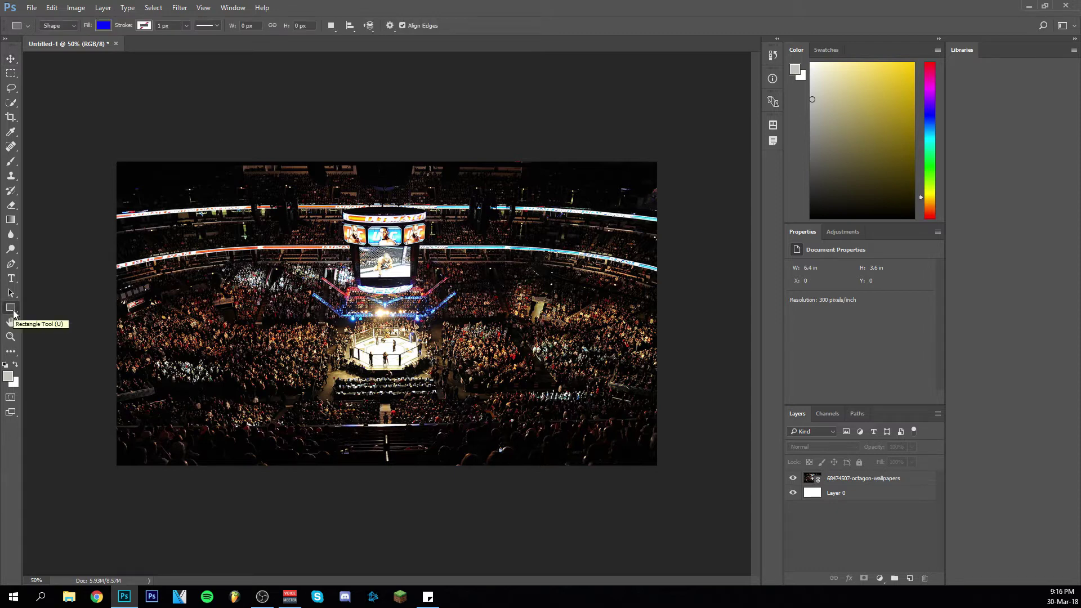
left_click(103, 26)
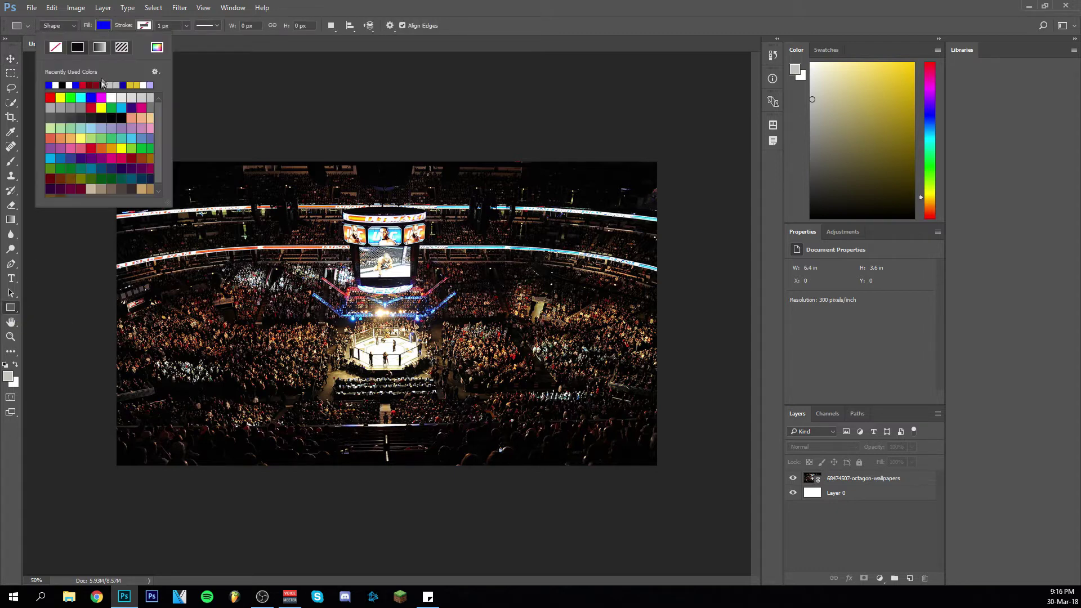
left_click(188, 111)
right_click(188, 111)
left_click(95, 152)
left_click_drag(107, 156, 666, 472)
Enlarge the blue rectangle slightly to about 1996 × 1134 pixels and commit the transform
left_click(11, 58)
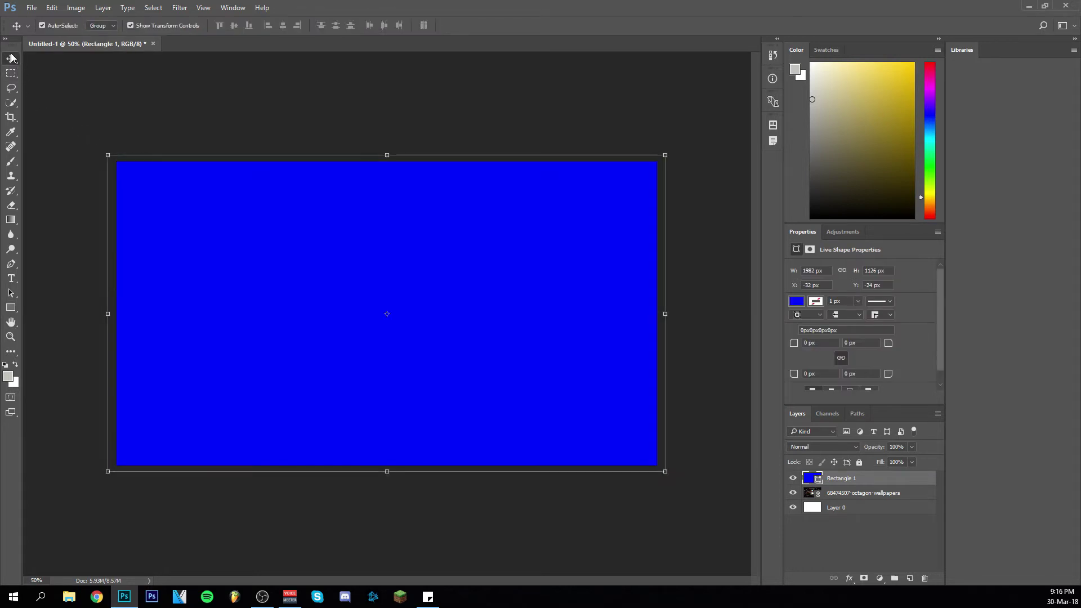
left_click_drag(107, 155, 103, 149)
left_click_drag(437, 197, 434, 204)
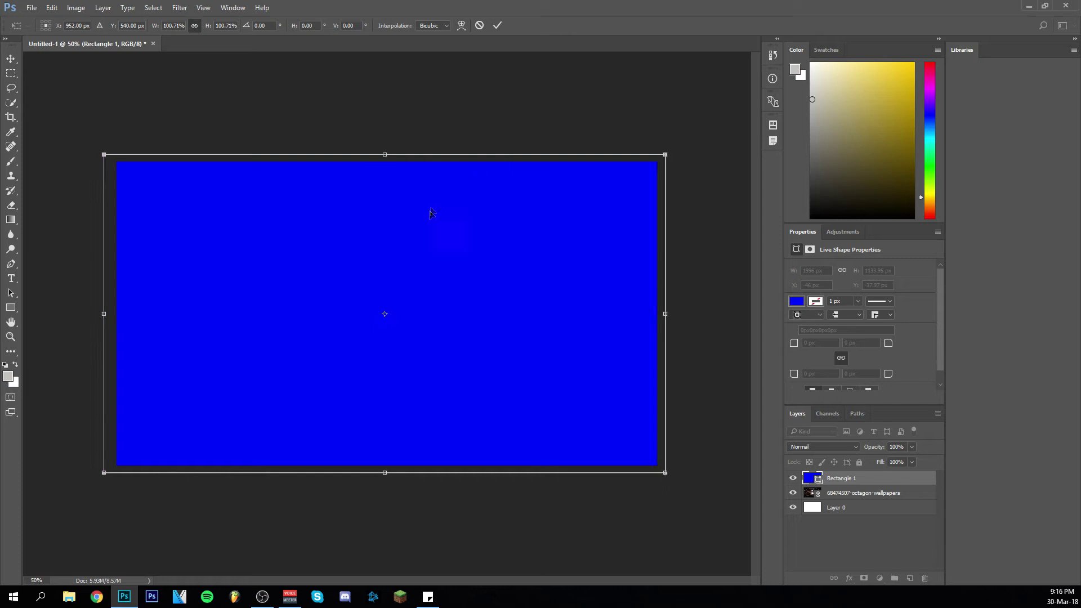
left_click(495, 27)
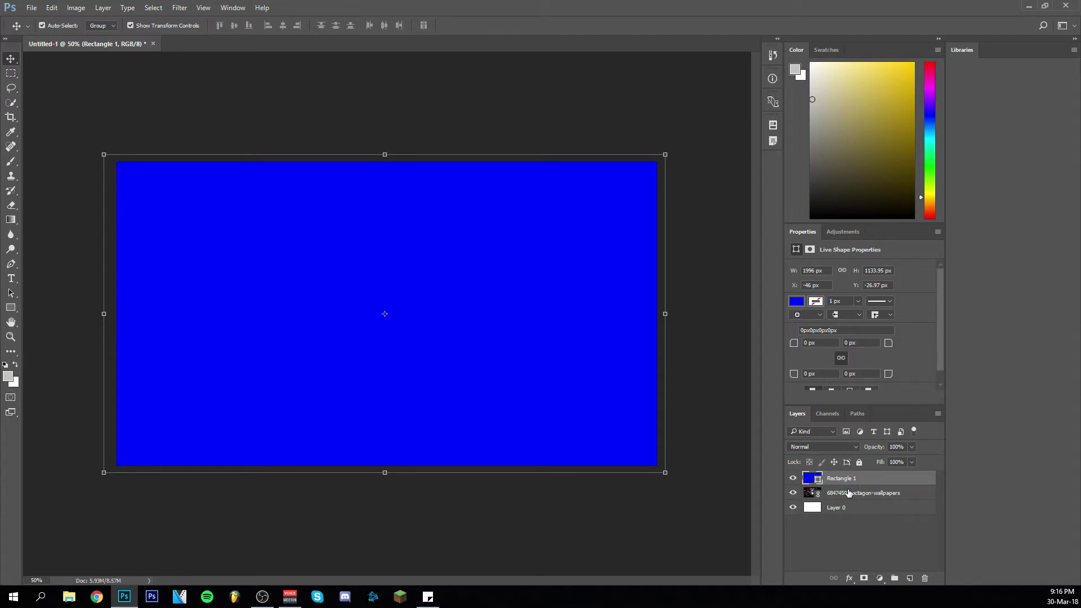
Set the blue rectangle layer's blend mode to Multiply and deselect the layer
left_click(823, 447)
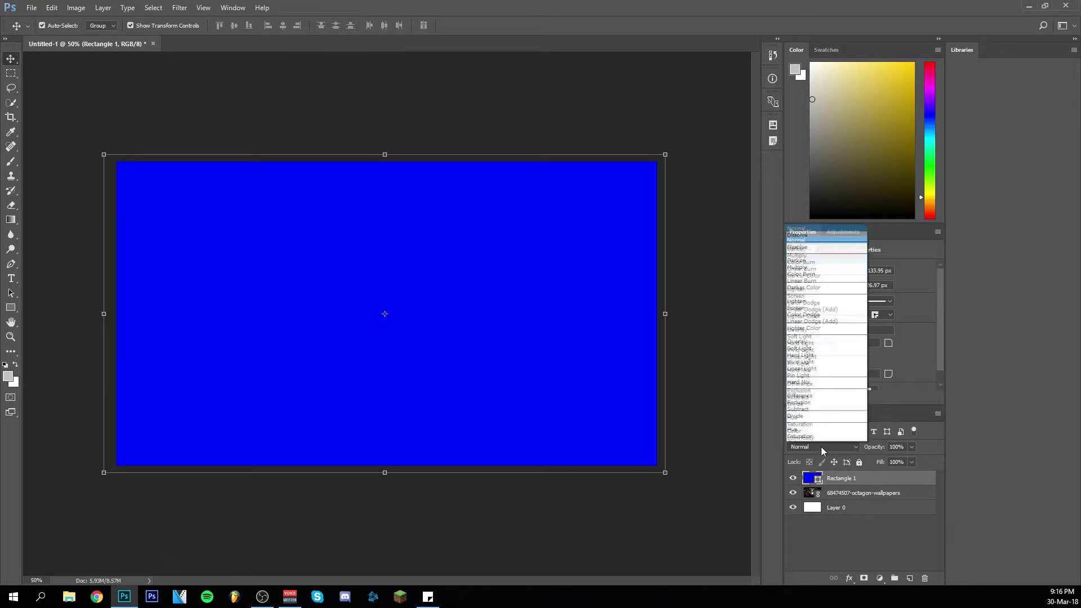
left_click(812, 256)
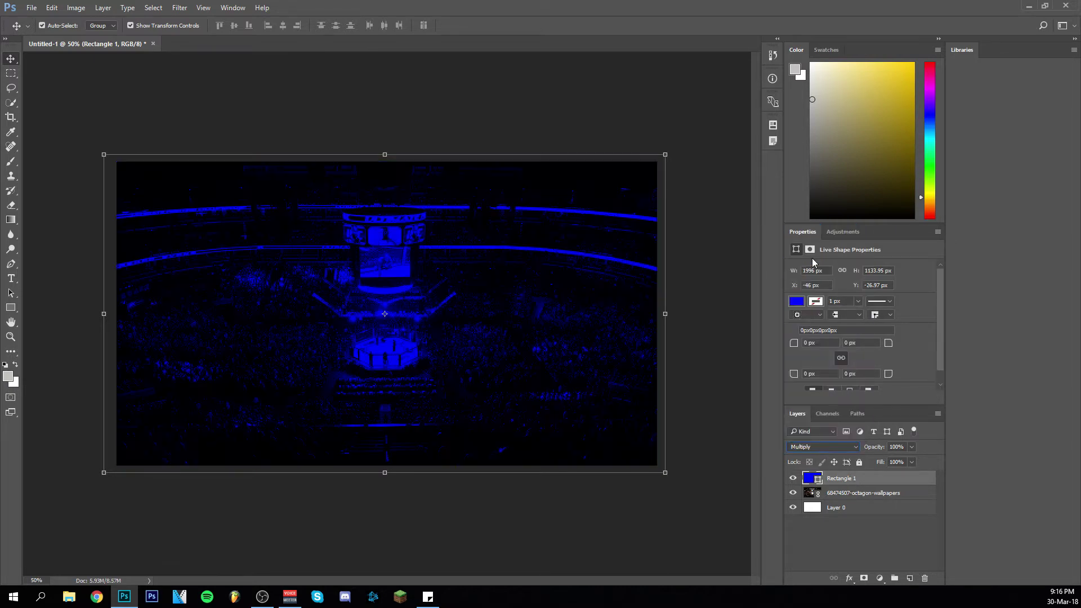
left_click(499, 90)
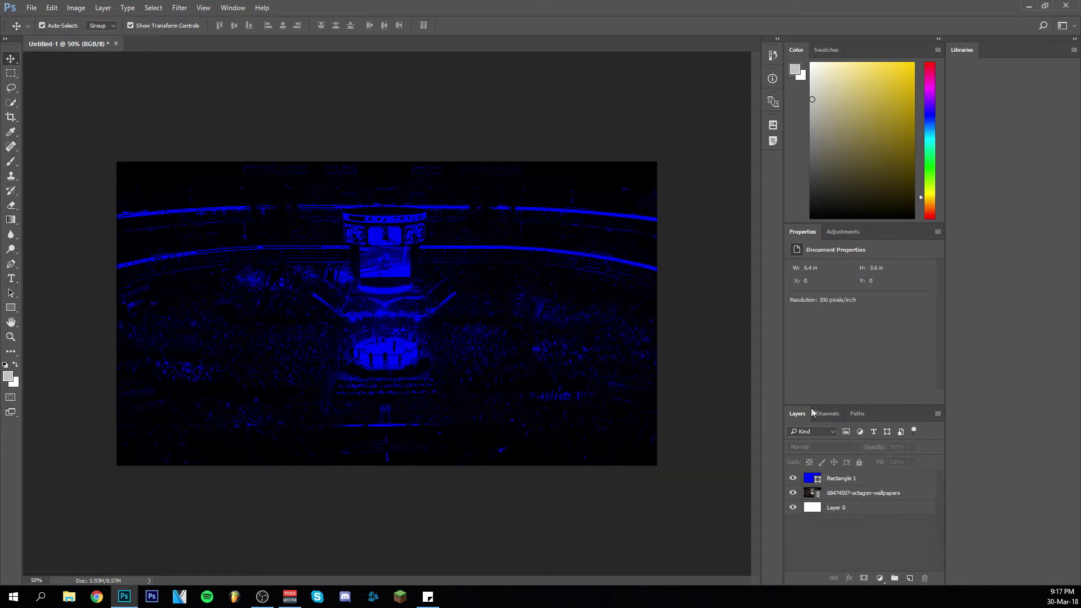
Add a Black & White adjustment layer directly above the octagon wallpaper layer, beneath the blue rectangle
left_click(870, 494)
left_click(522, 84)
left_click(862, 497)
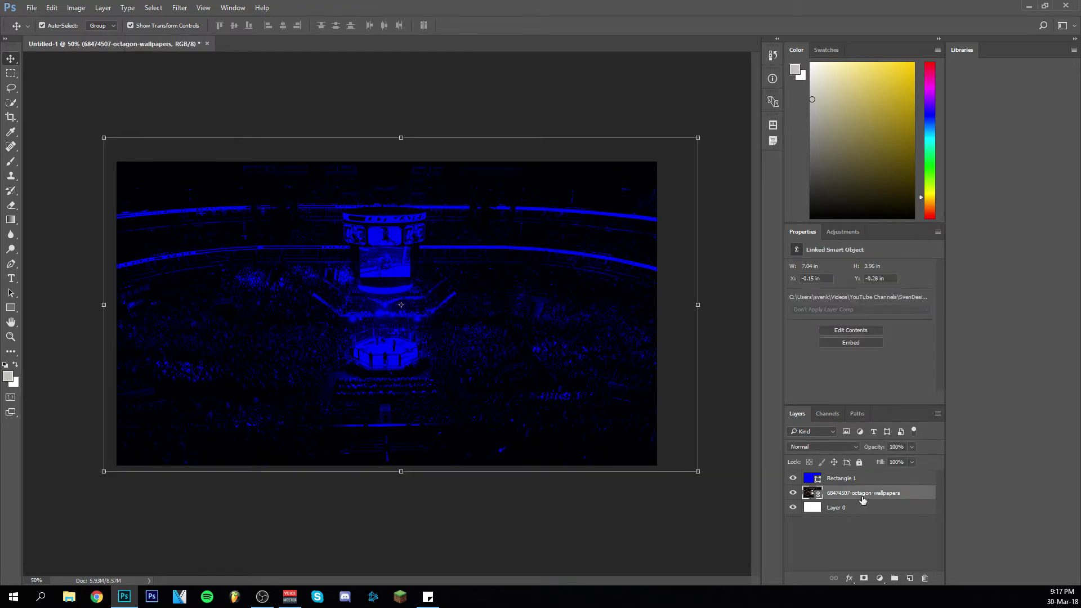
left_click(793, 478)
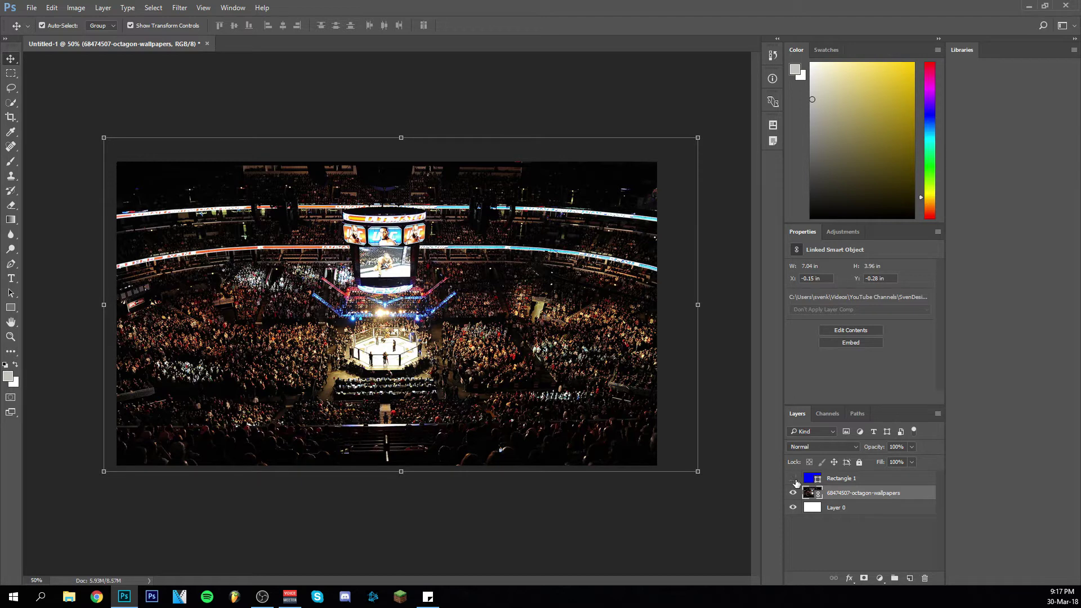
left_click(794, 479)
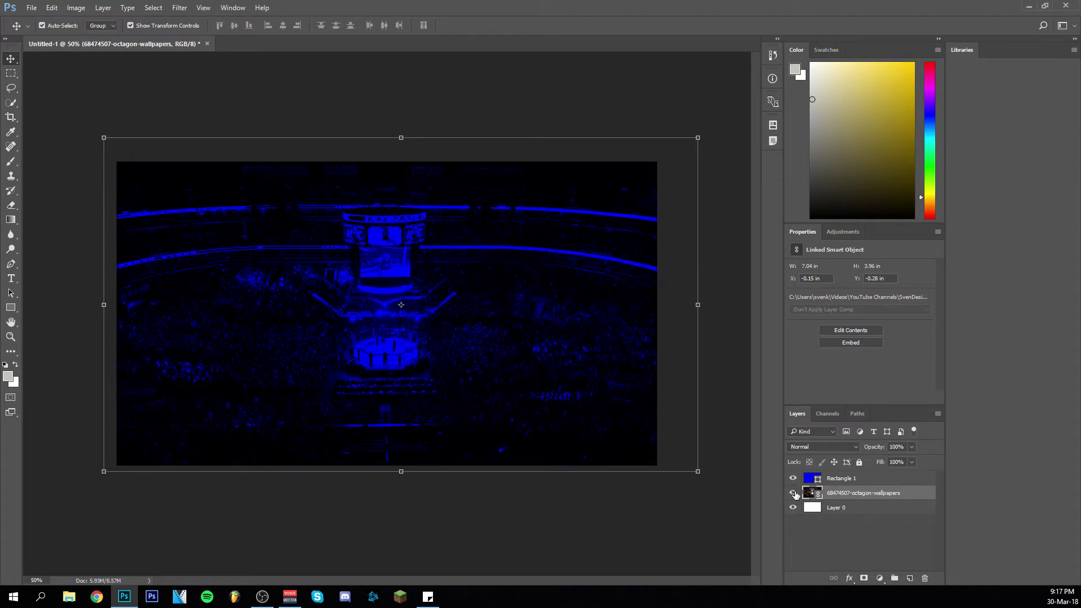
left_click(880, 578)
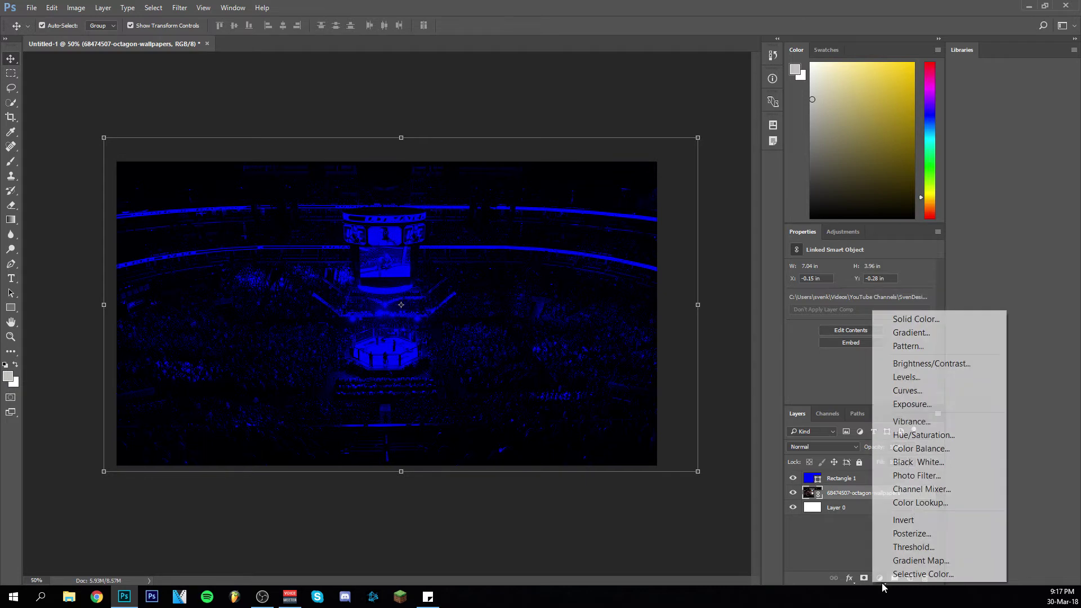
left_click(923, 468)
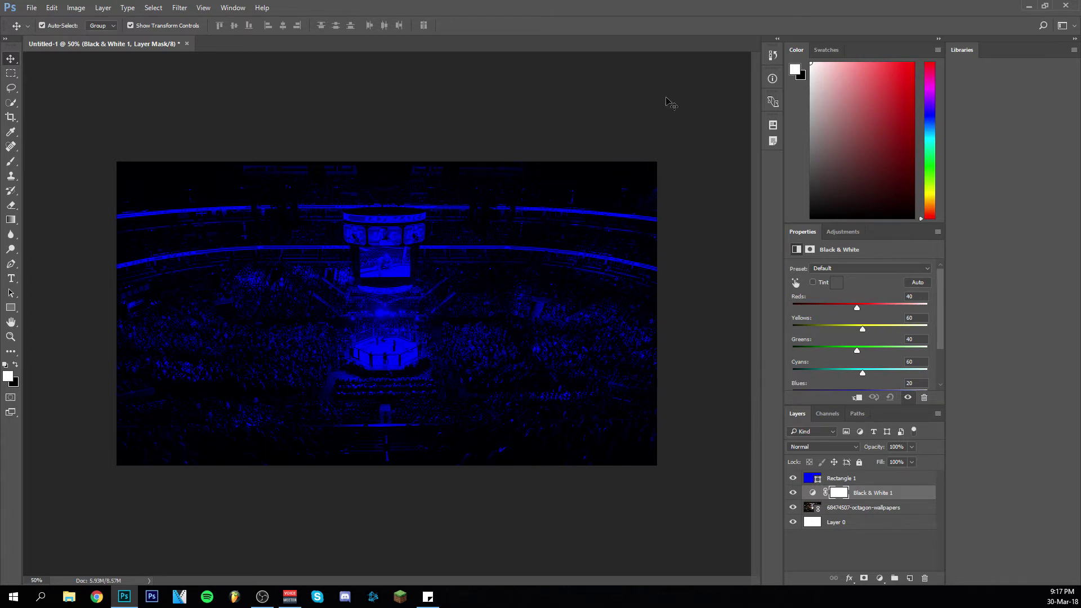
Add a Brightness/Contrast and a Curves adjustment layer above the octagon wallpaper, beneath the Black & White layer
left_click(793, 479)
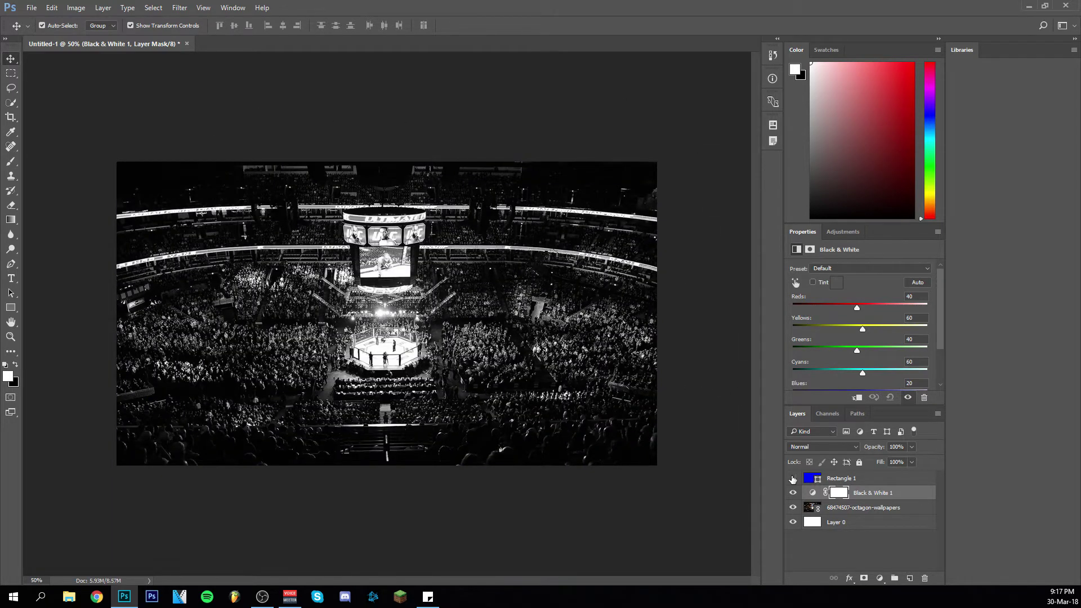
left_click(793, 478)
left_click(858, 507)
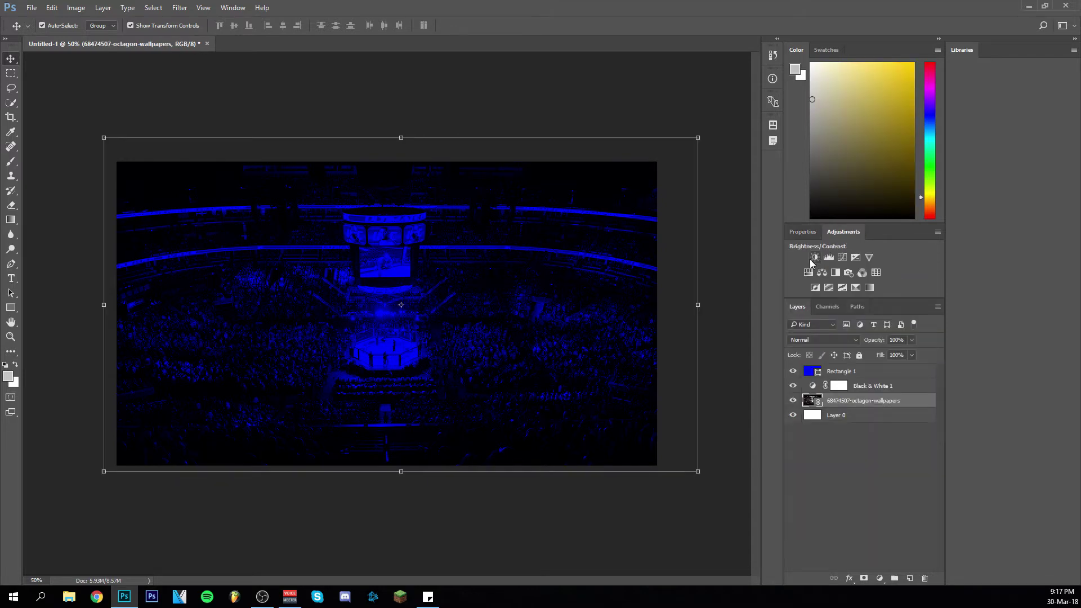
left_click(815, 258)
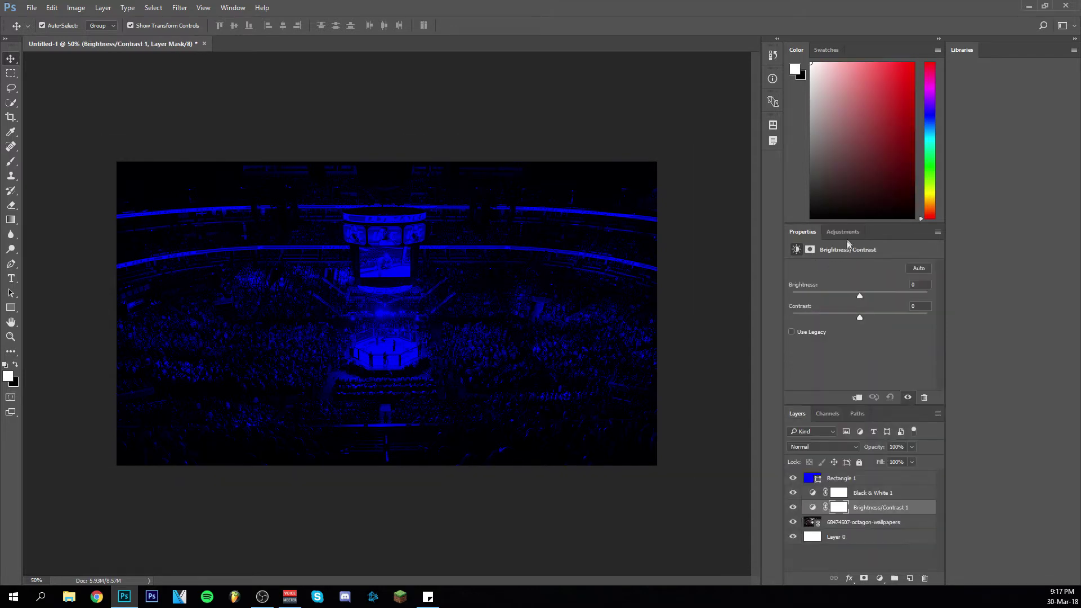
left_click(846, 235)
left_click(841, 256)
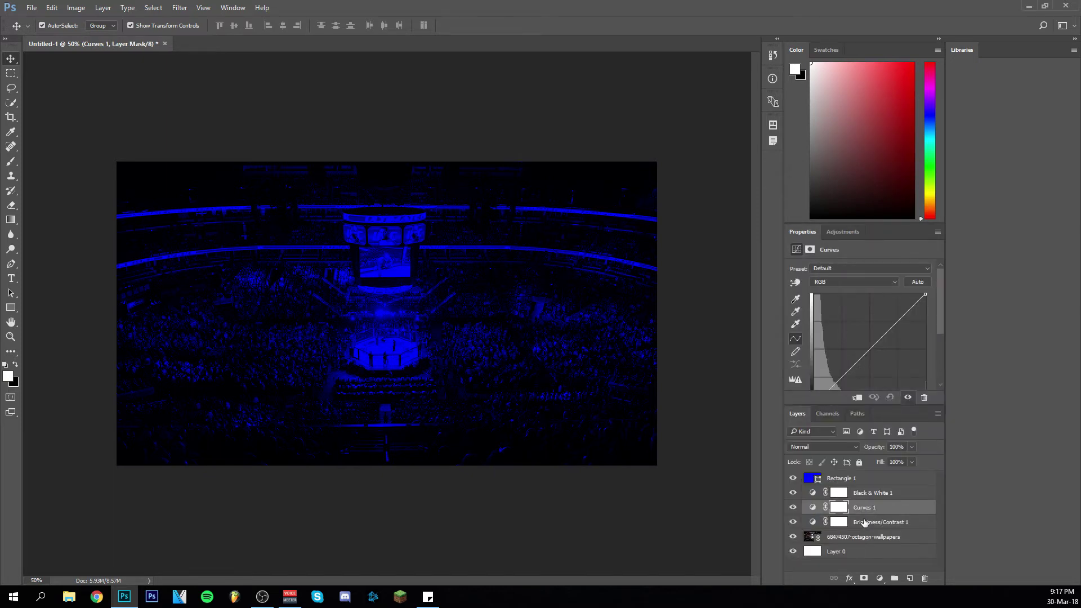
Set the Brightness/Contrast adjustment layer to brightness 50 and contrast 85
left_click(866, 523)
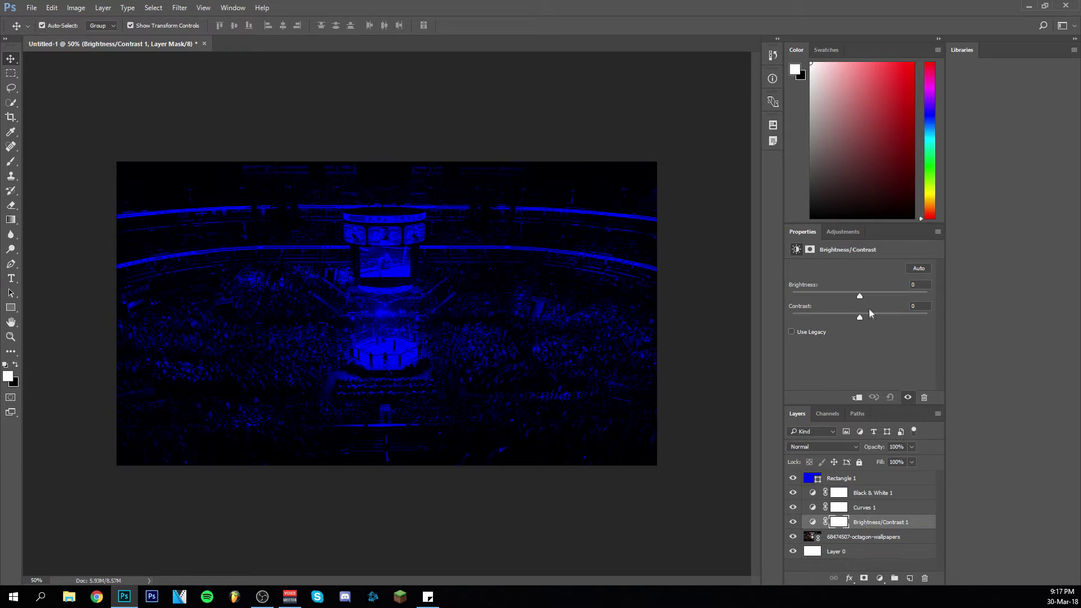
left_click_drag(860, 296, 870, 297)
left_click_drag(896, 296, 883, 296)
left_click_drag(927, 317, 744, 335)
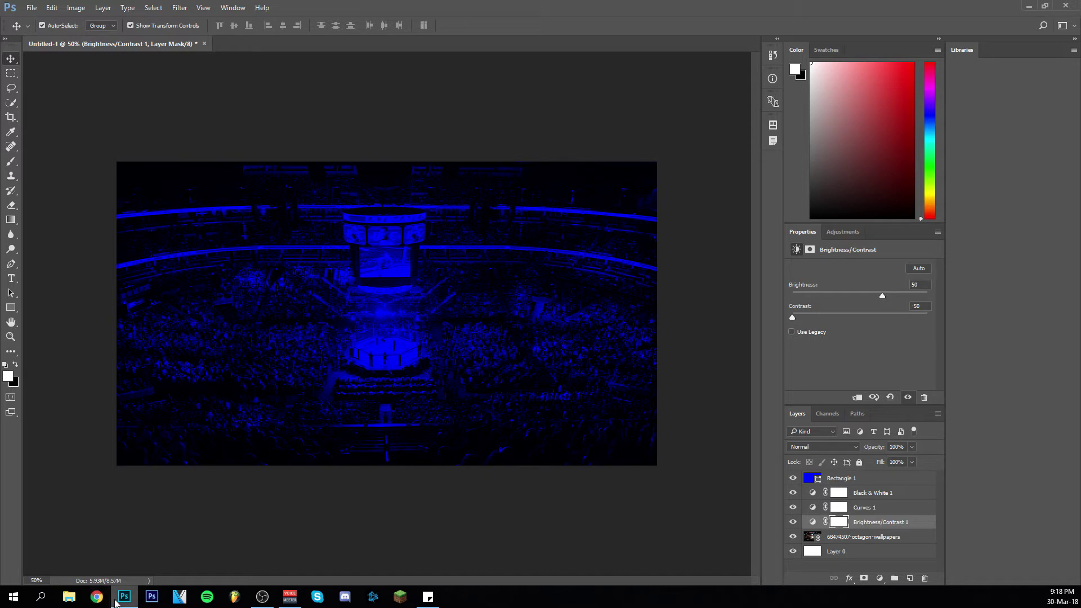
mouse_move(115, 602)
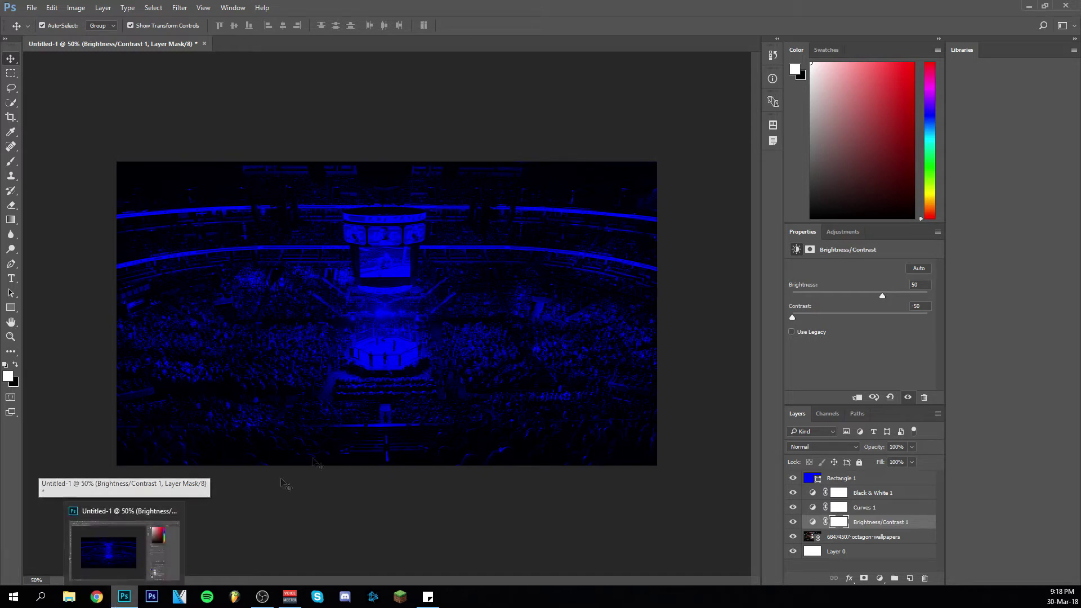
left_click_drag(792, 317, 927, 319)
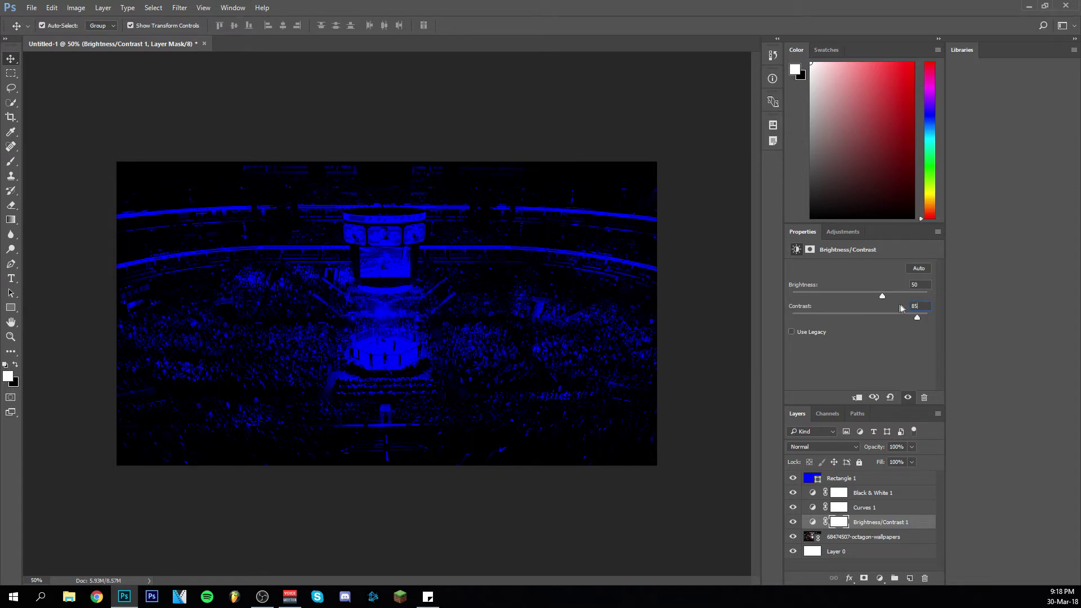
scroll(929, 308, "down", 1)
Pull the midtones of the RGB curve slightly down in the Curves adjustment layer
left_click(863, 508)
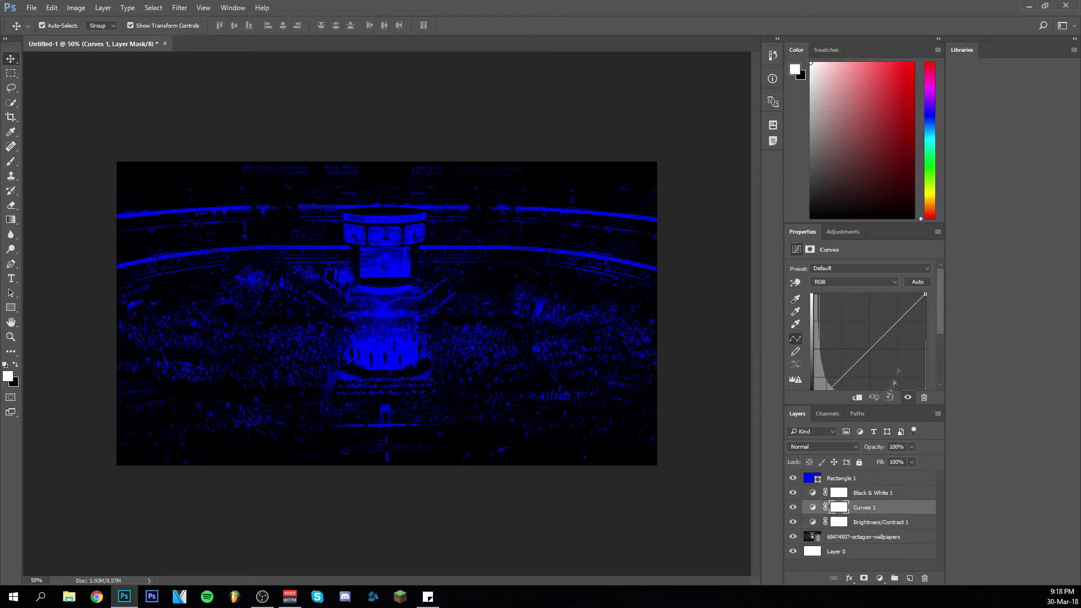
scroll(830, 349, "down", 1)
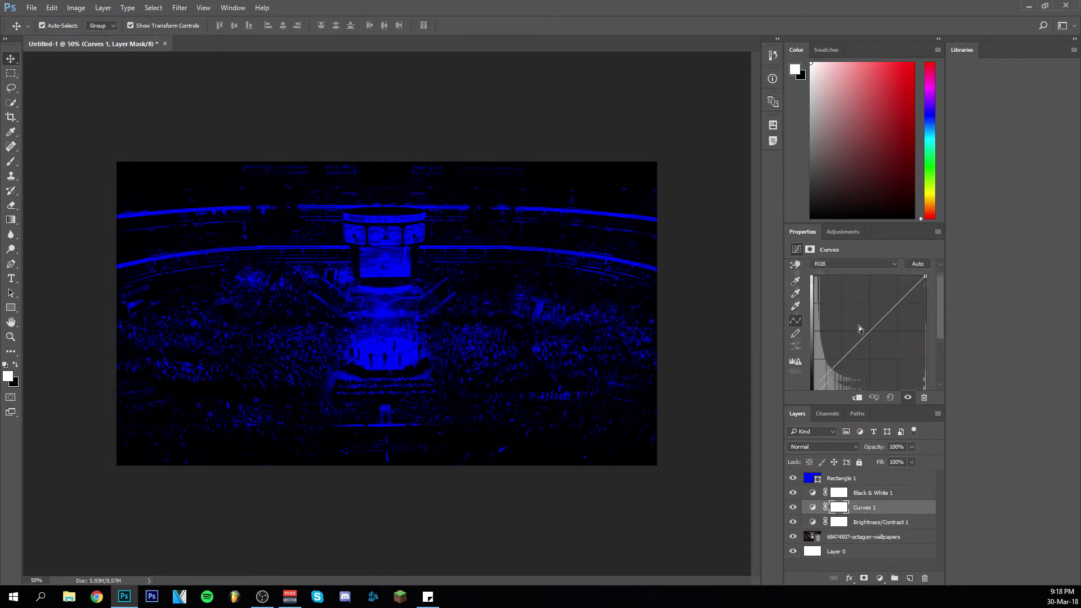
mouse_move(870, 326)
left_mouse_down()
mouse_move(898, 345)
mouse_move(881, 333)
mouse_move(862, 340)
mouse_move(873, 310)
mouse_move(886, 330)
left_mouse_up()
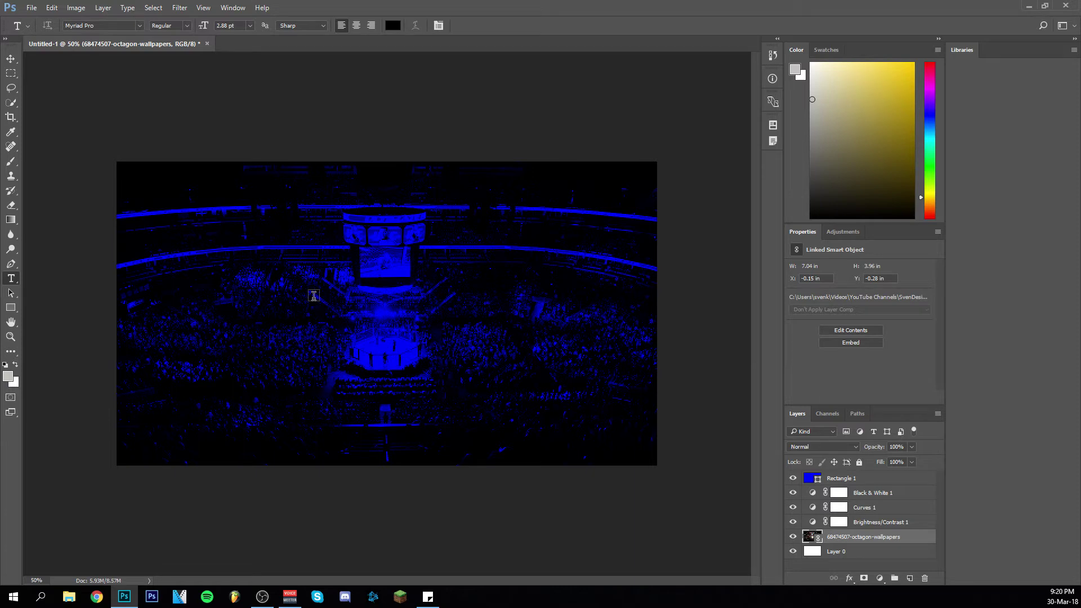
Start a text line near the upper middle of the canvas, sized 50 pt and coloured white (ffffff)
left_click(345, 224)
double_click(227, 25)
type("50")
key("Return")
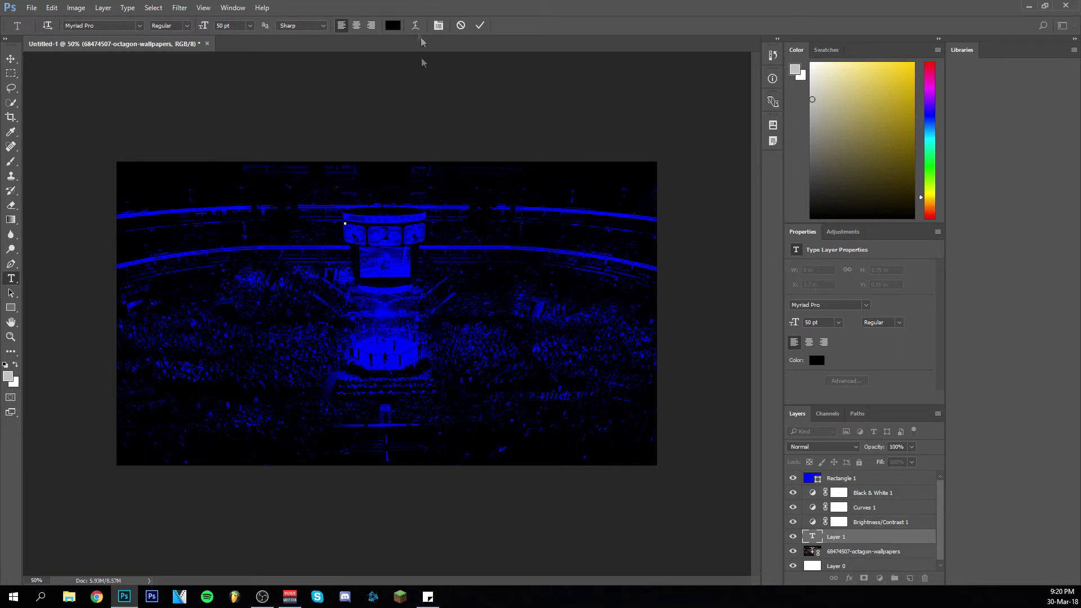
left_click(393, 25)
type("ffffff")
left_click(907, 148)
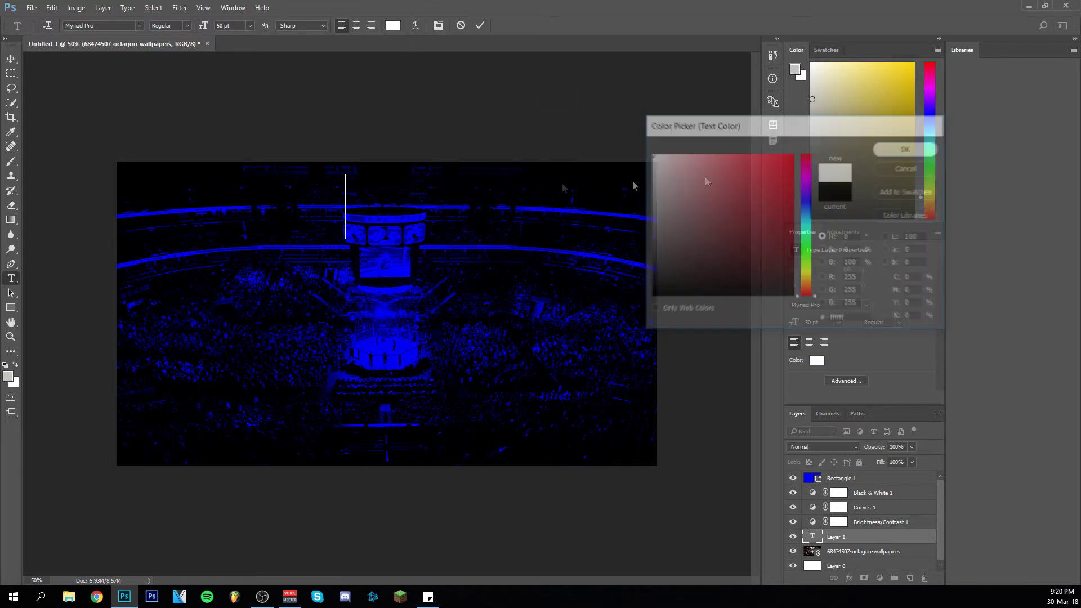
Set the font to Franklin Gothic Demi, enter the text LOGAN and commit it
left_click(139, 25)
scroll(230, 134, "up", 5)
scroll(231, 133, "up", 7)
scroll(226, 146, "up", 6)
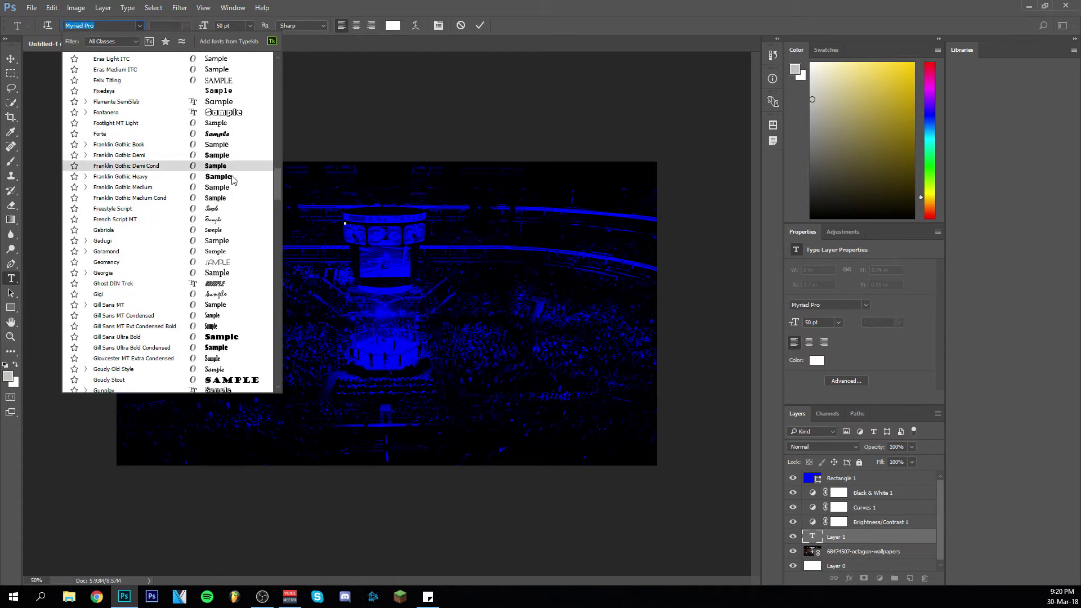
left_click(231, 156)
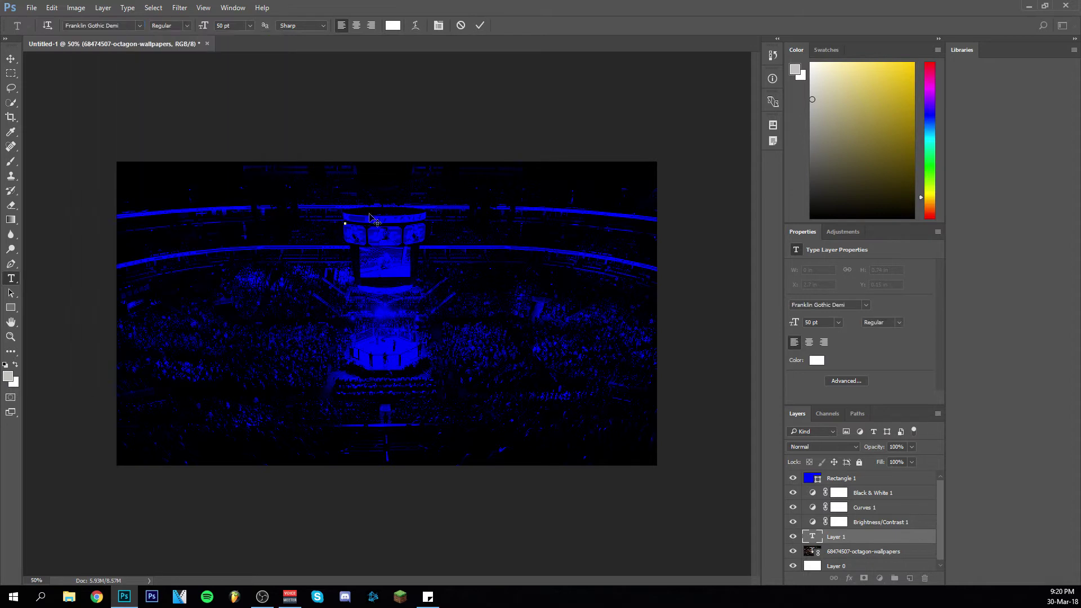
type("LOGAM")
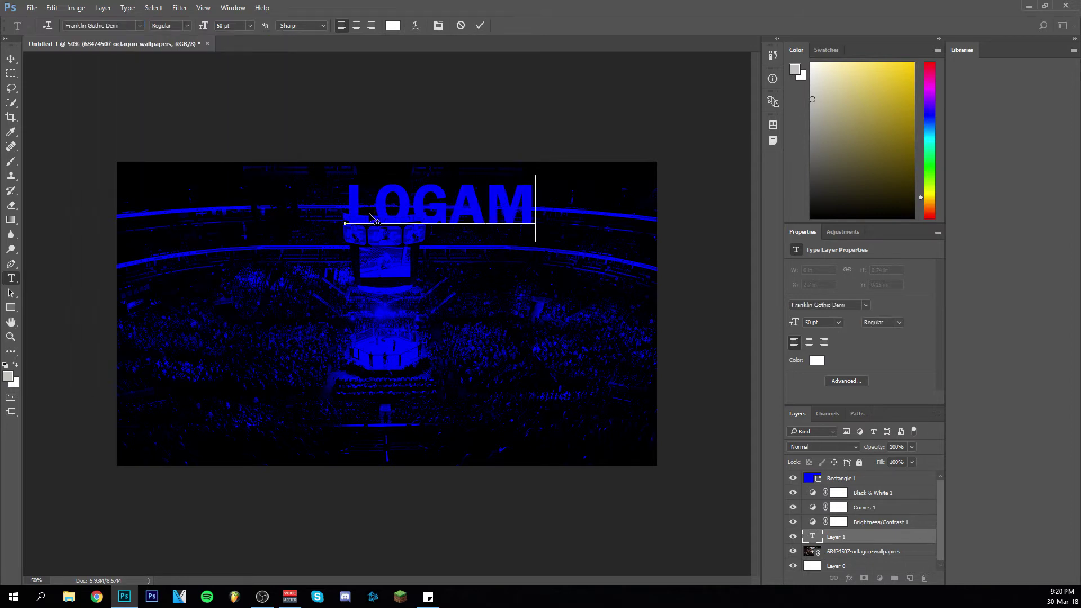
key("BackSpace")
type("N")
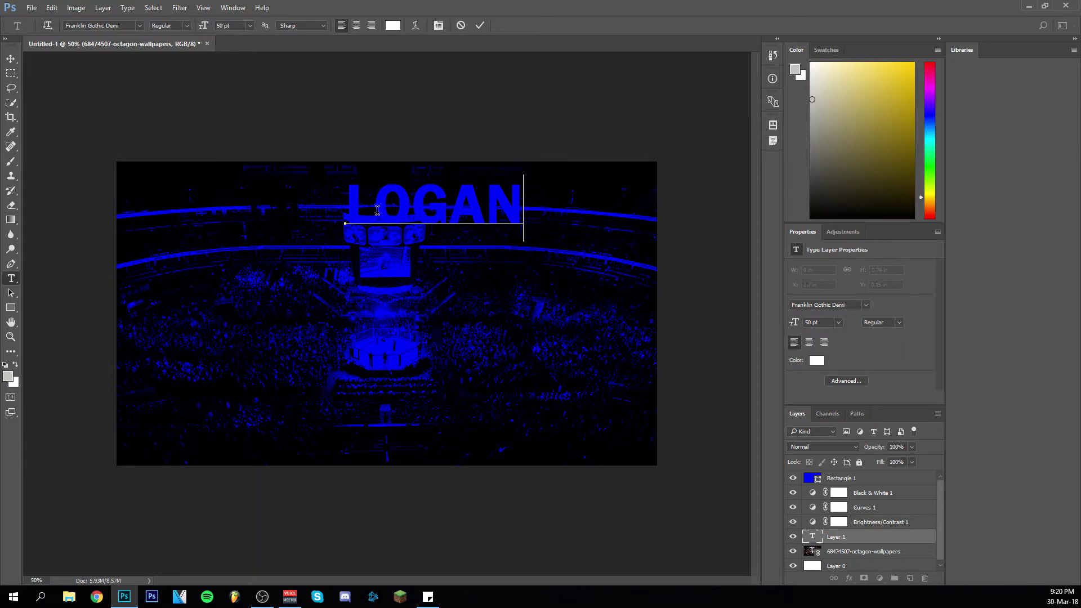
left_click(480, 26)
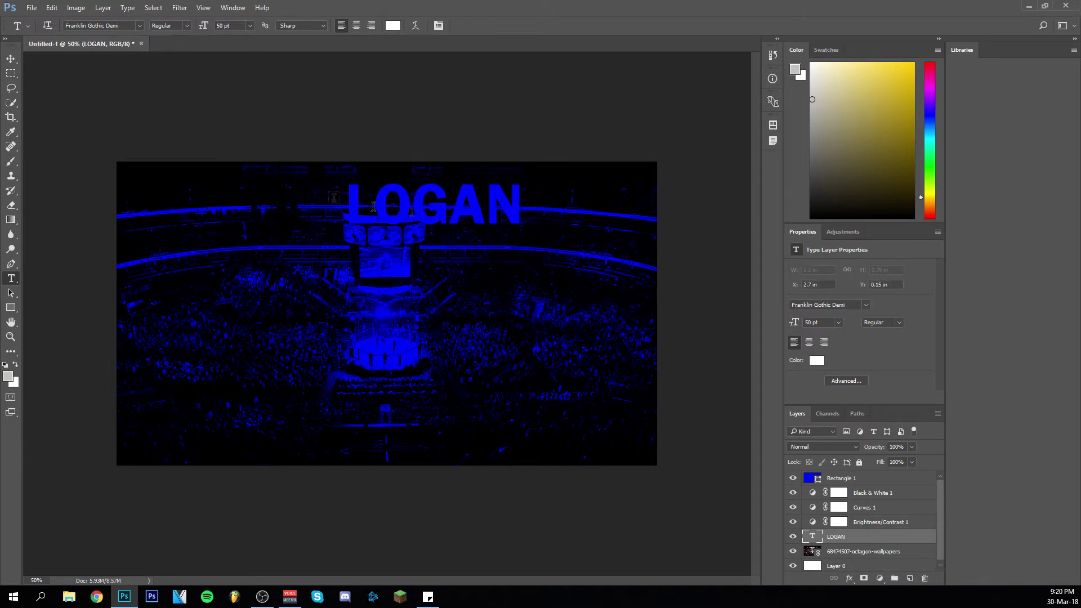
Bring the LOGAN text layer to the front of the layer stack and centre the text horizontally near the canvas's upper edge
left_click_drag(880, 538, 873, 477)
left_click(10, 58)
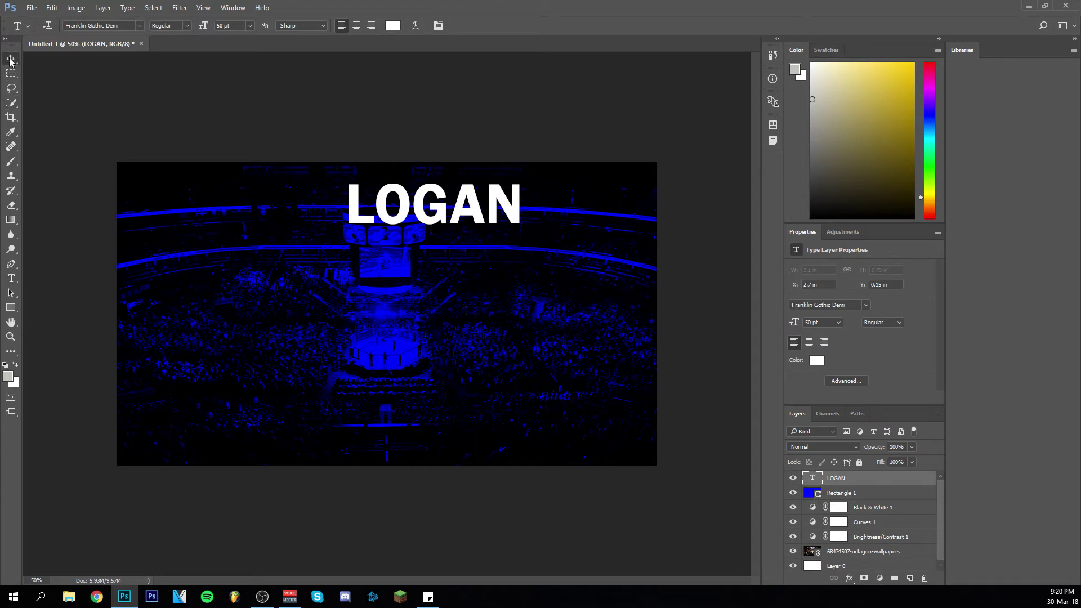
left_click_drag(422, 209, 376, 210)
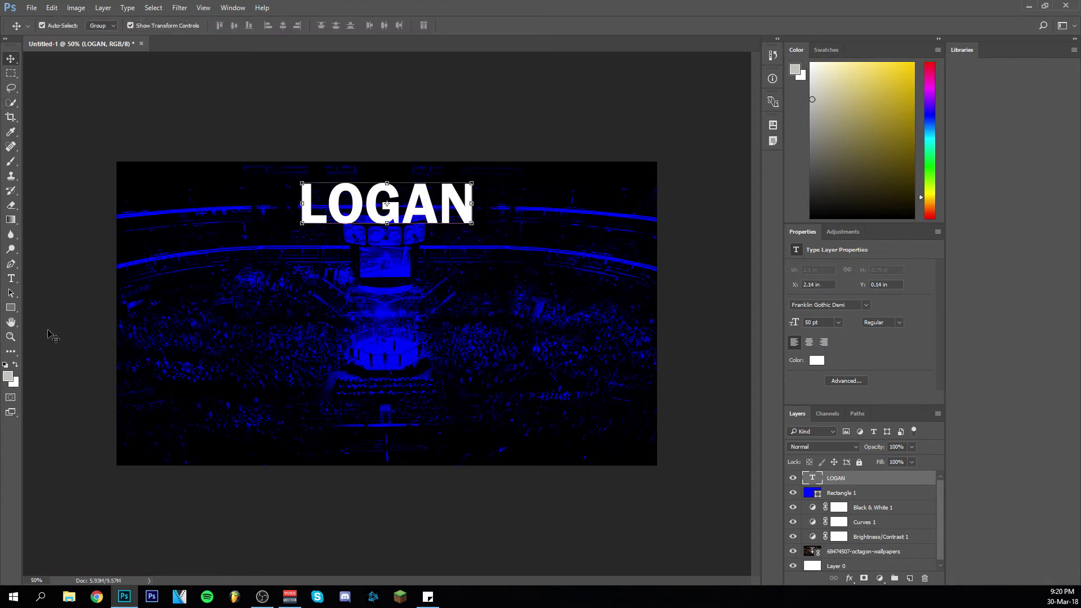
Add the white 50 pt text PAUL as a separate layer and centre it just below LOGAN
left_click(11, 278)
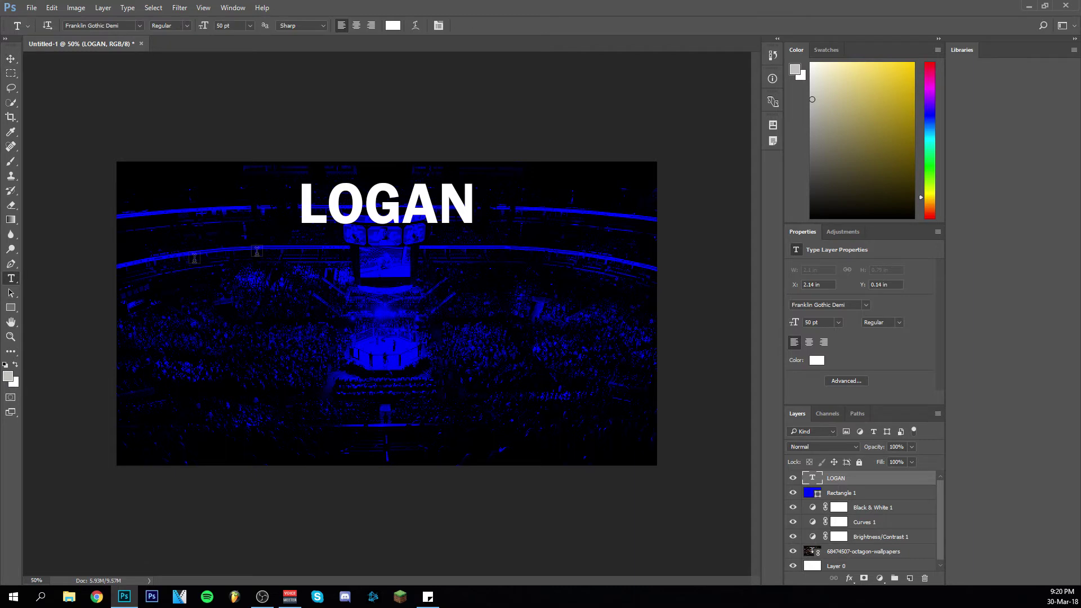
left_click(306, 255)
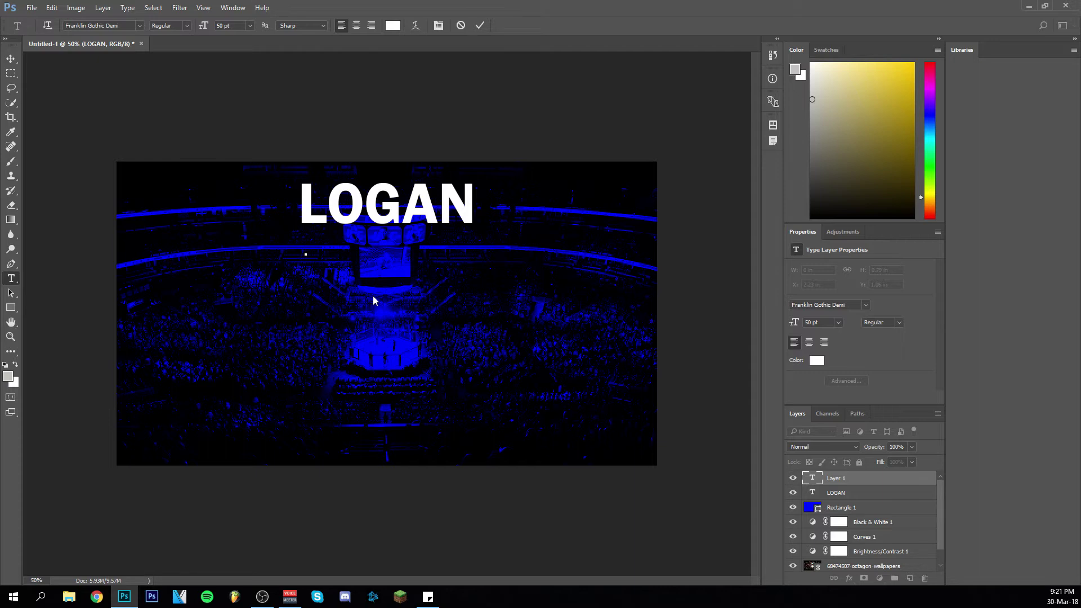
type("PAUL")
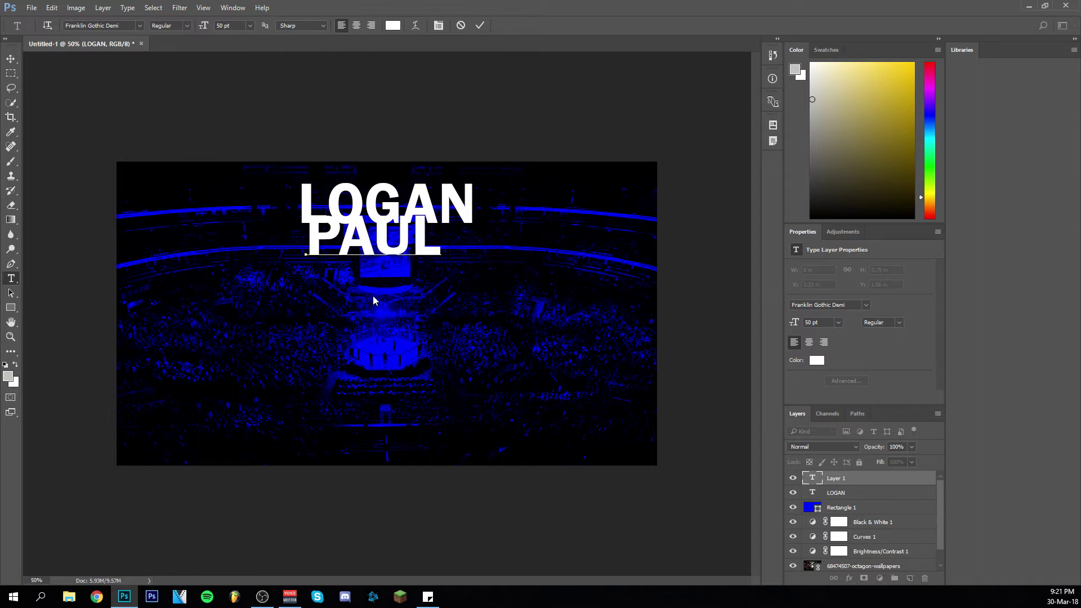
left_click(10, 58)
left_click_drag(390, 248, 397, 266)
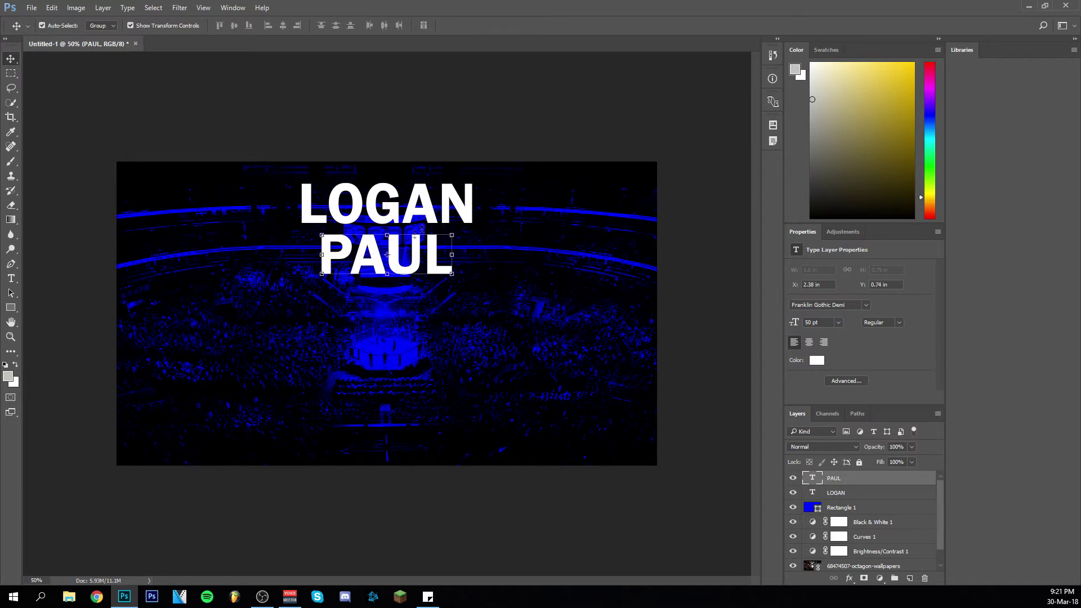
Enlarge the PAUL text to 65 pt to match LOGAN's width, align it directly beneath LOGAN, and commit and deselect it
left_click(11, 278)
double_click(325, 269)
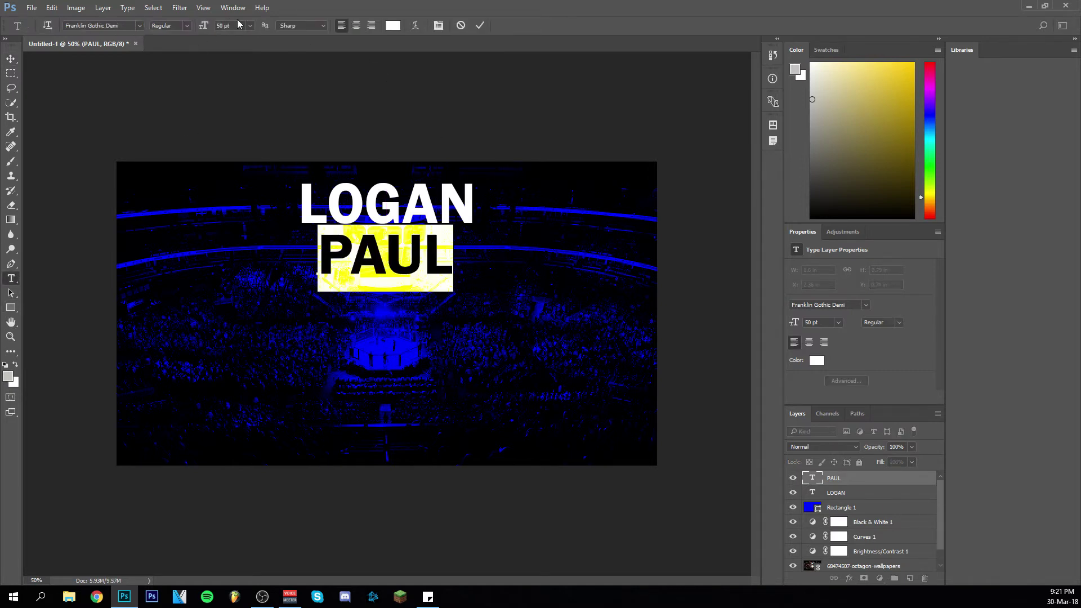
scroll(221, 26, "up", 8)
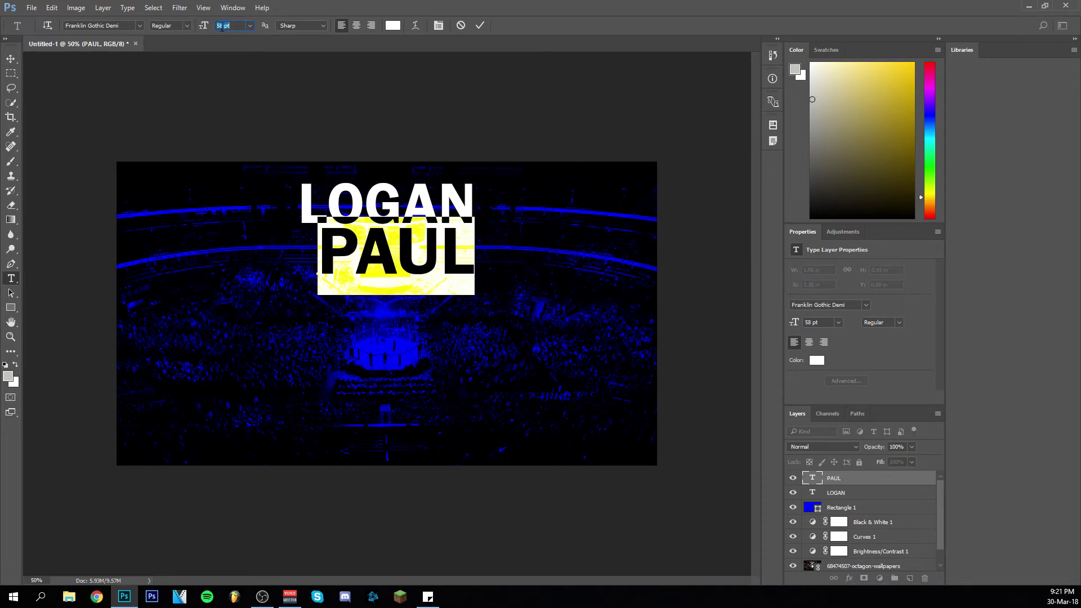
left_click_drag(388, 309, 369, 311)
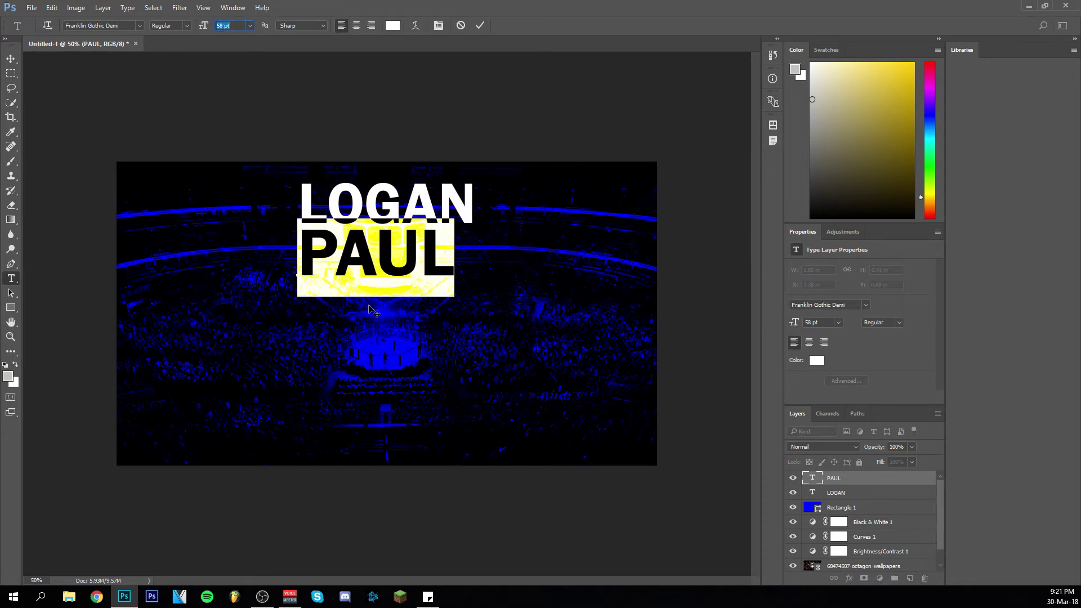
scroll(217, 24, "up", 6)
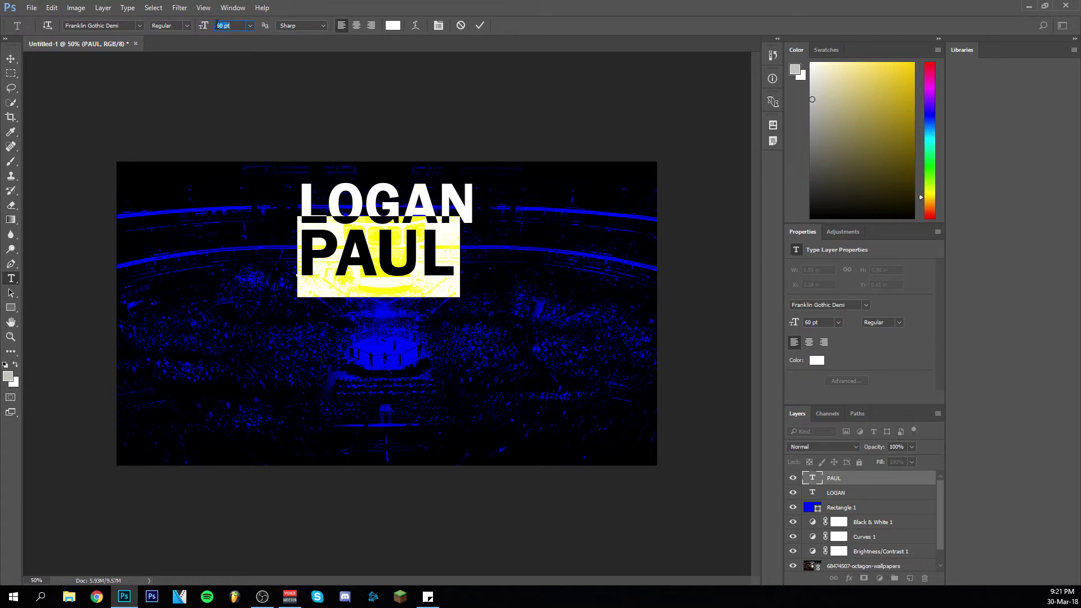
scroll(216, 26, "up", 1)
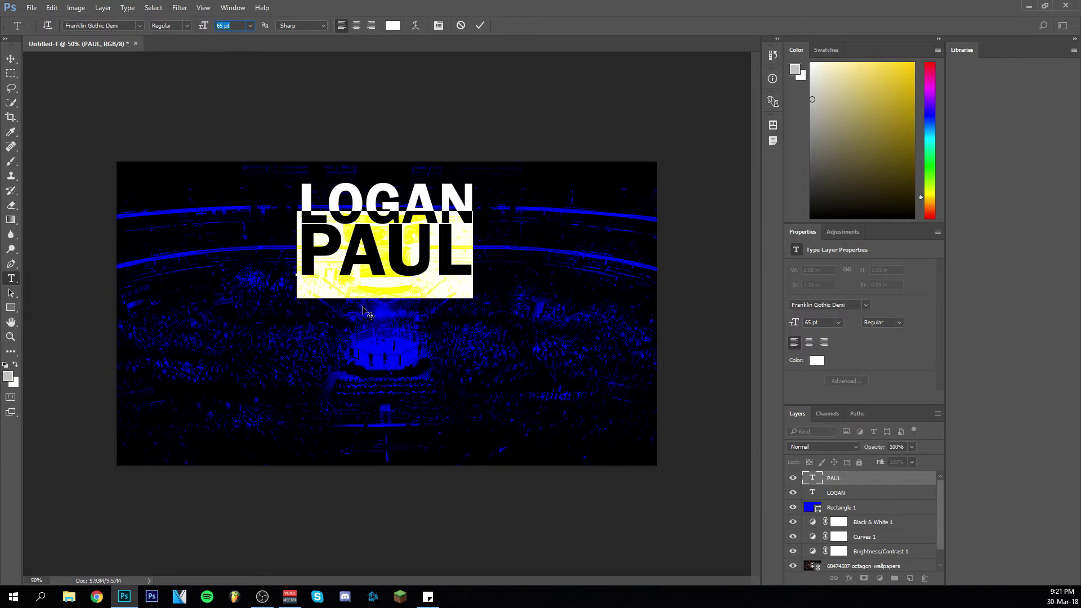
key("Return")
left_click(480, 24)
left_click(16, 60)
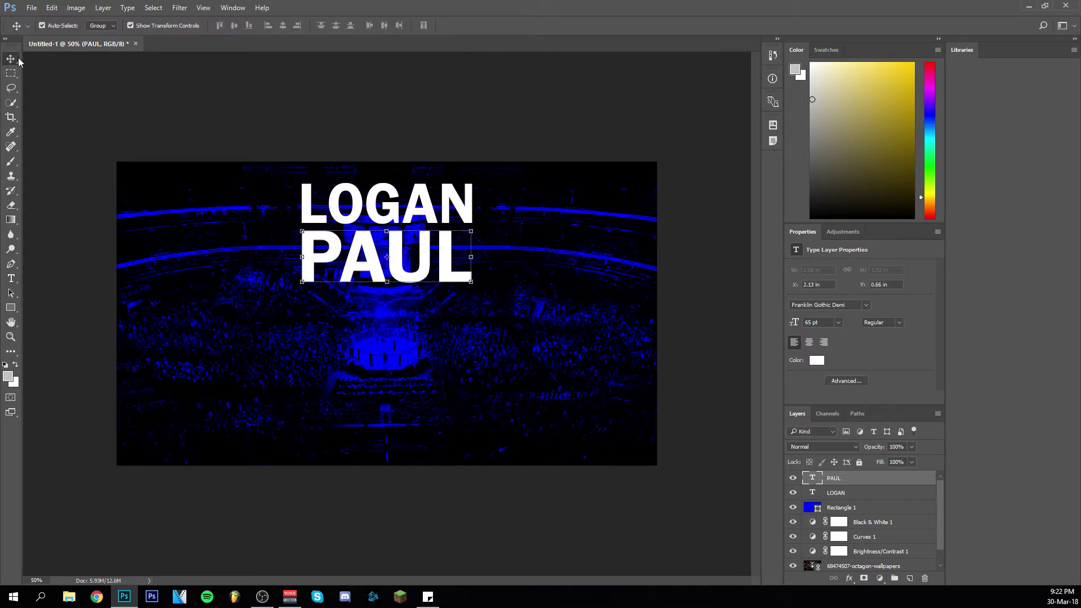
left_click(471, 122)
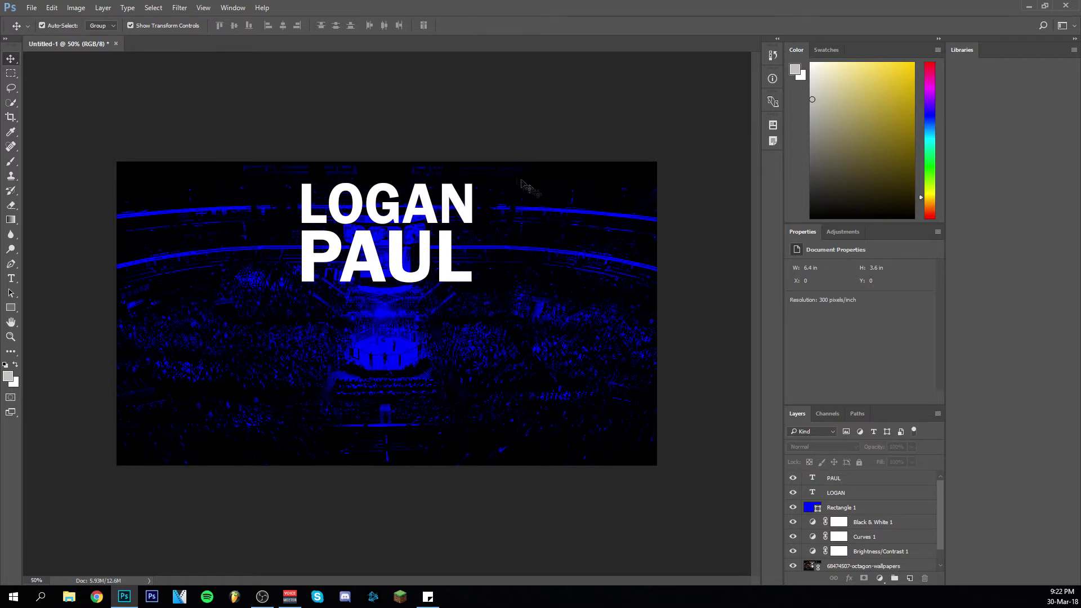
Select the LOGAN and PAUL text layers together and nudge both slightly upward
left_click(861, 492)
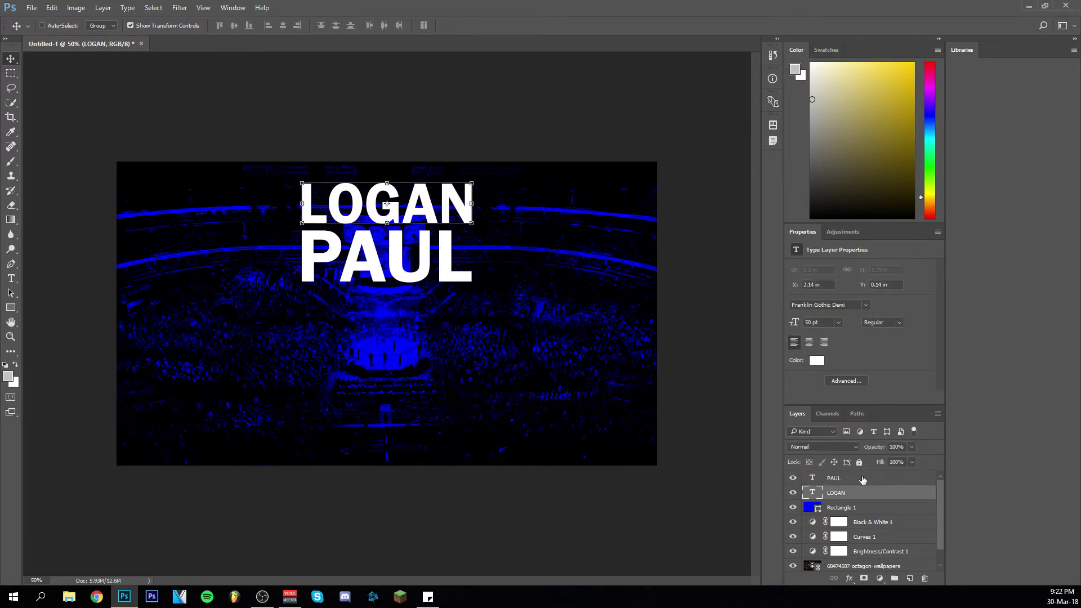
left_click(863, 480, "ctrl")
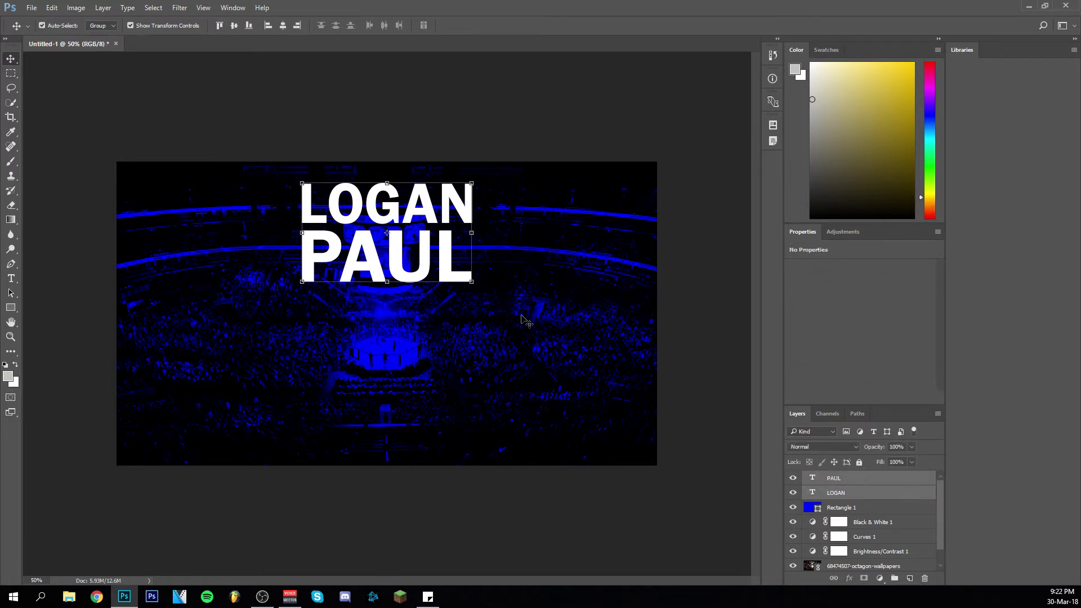
key("Up")
key("Up")
key("Up")
key("Up")
key("Up")
key("Up")
key("Up")
key("Up")
key("Up")
key("Up")
key("Up")
key("Up")
key("Up")
key("Up")
key("Up")
key("Up")
key("Up")
key("Up")
key("Up")
key("Up")
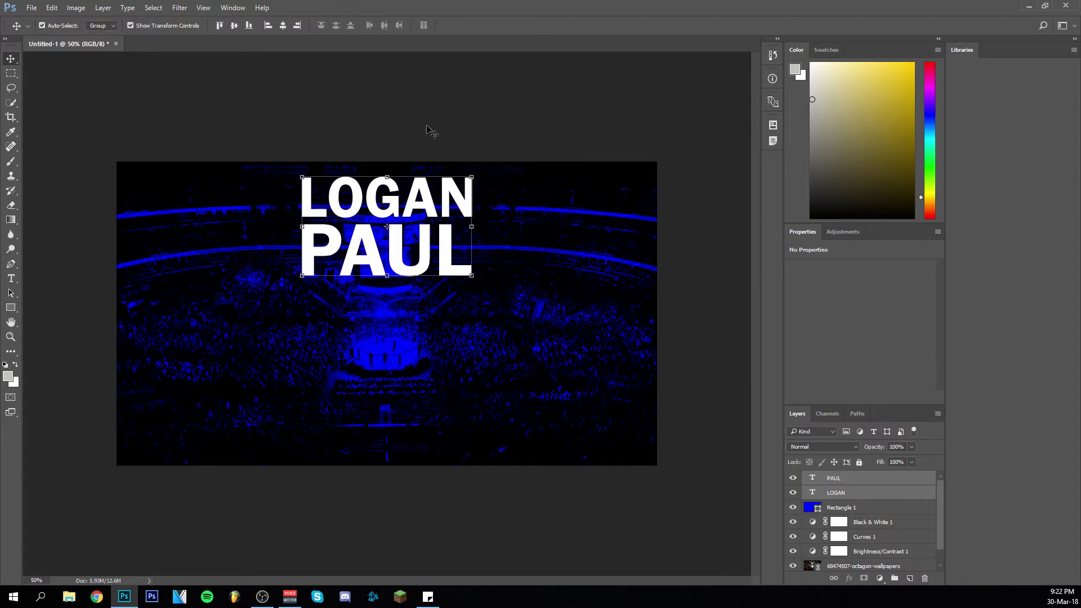
Draw a rectangle about 610 × 172 px below the PAUL text and give it a darker blue fill
left_click(11, 307)
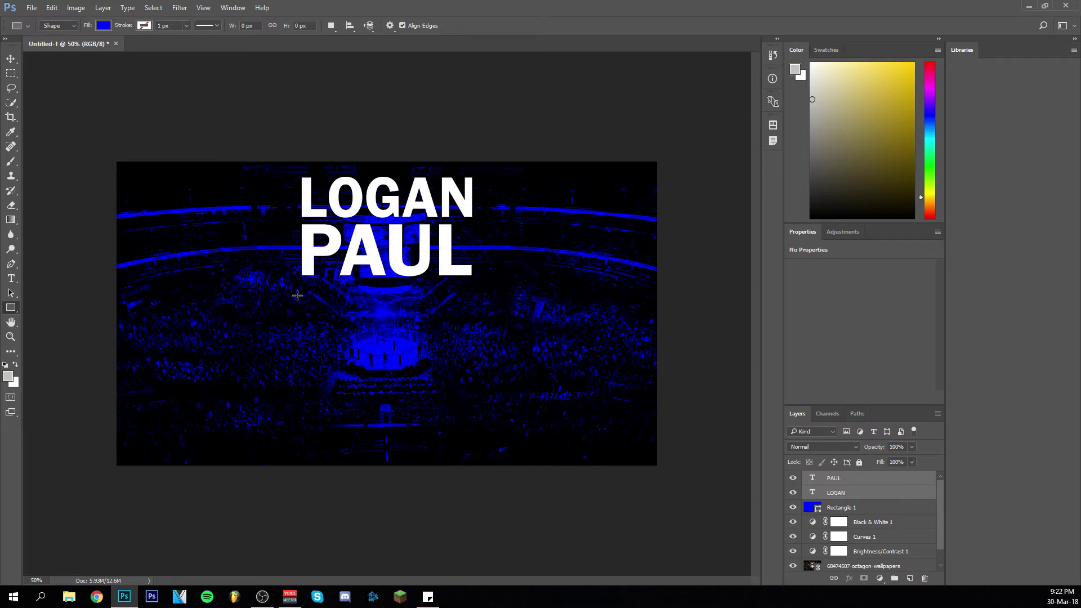
left_click_drag(300, 301, 472, 349)
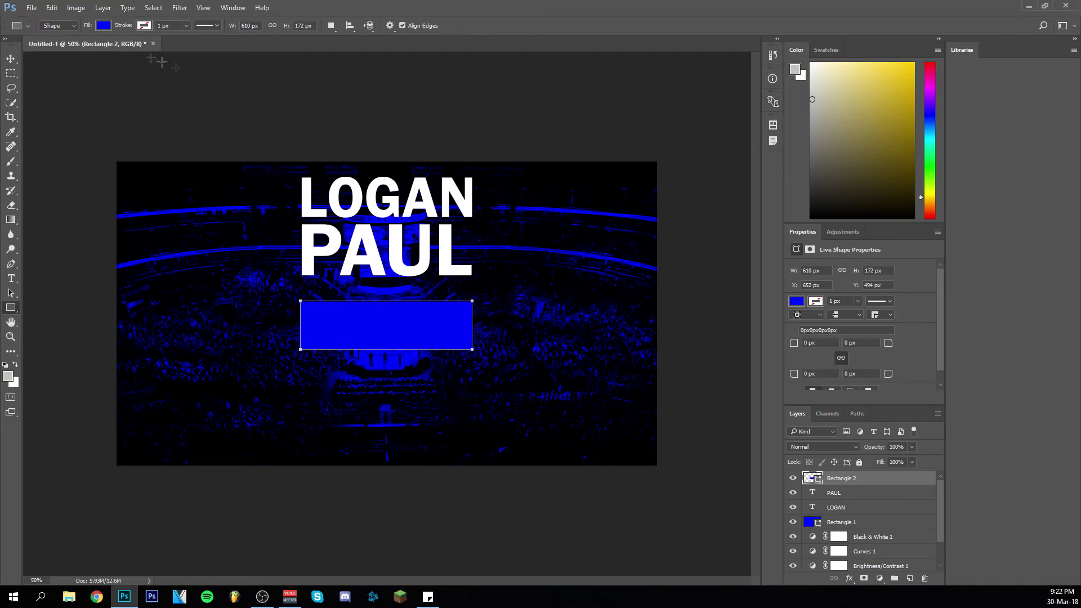
left_click(110, 27)
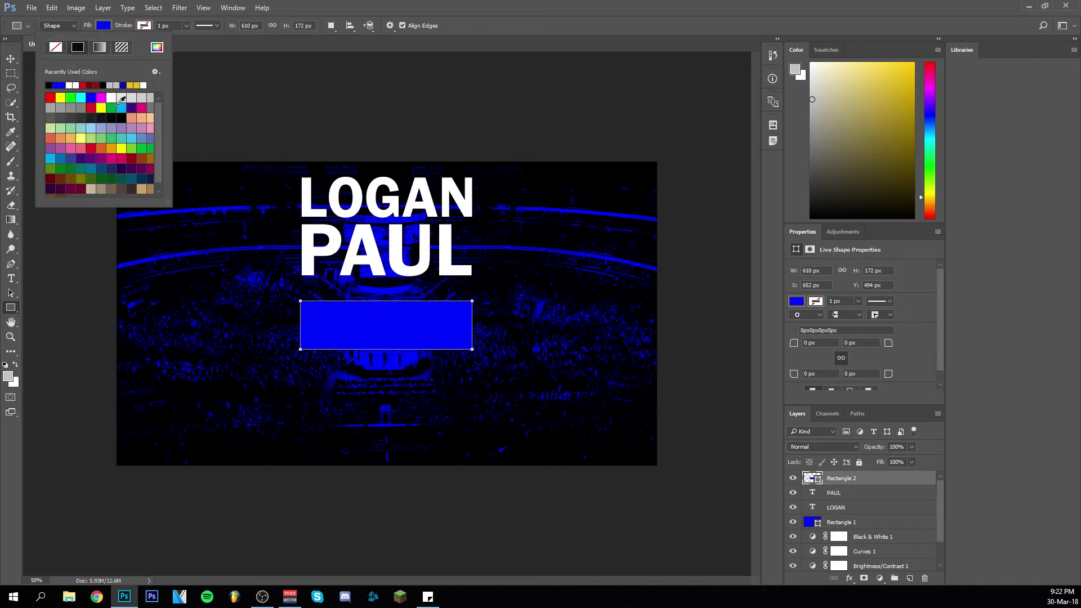
left_click(156, 47)
mouse_move(735, 178)
left_mouse_down()
mouse_move(755, 155)
mouse_move(747, 162)
left_mouse_up()
left_click(907, 148)
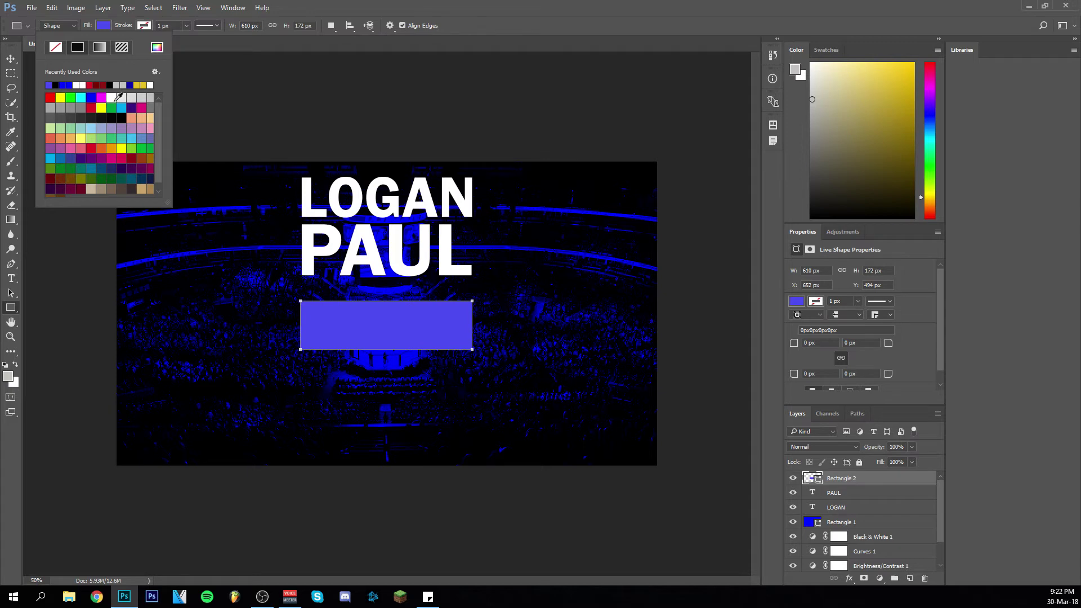
left_click(156, 46)
left_click_drag(770, 201, 781, 185)
left_click(907, 148)
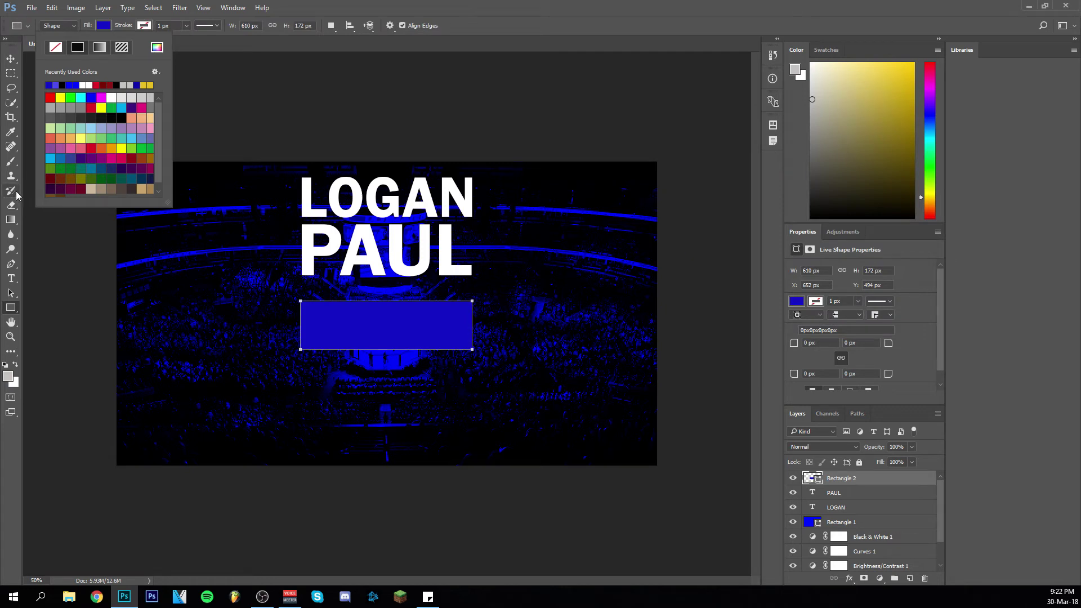
left_click(157, 47)
mouse_move(791, 203)
left_mouse_down()
mouse_move(784, 197)
mouse_move(794, 195)
left_mouse_up()
left_click(909, 148)
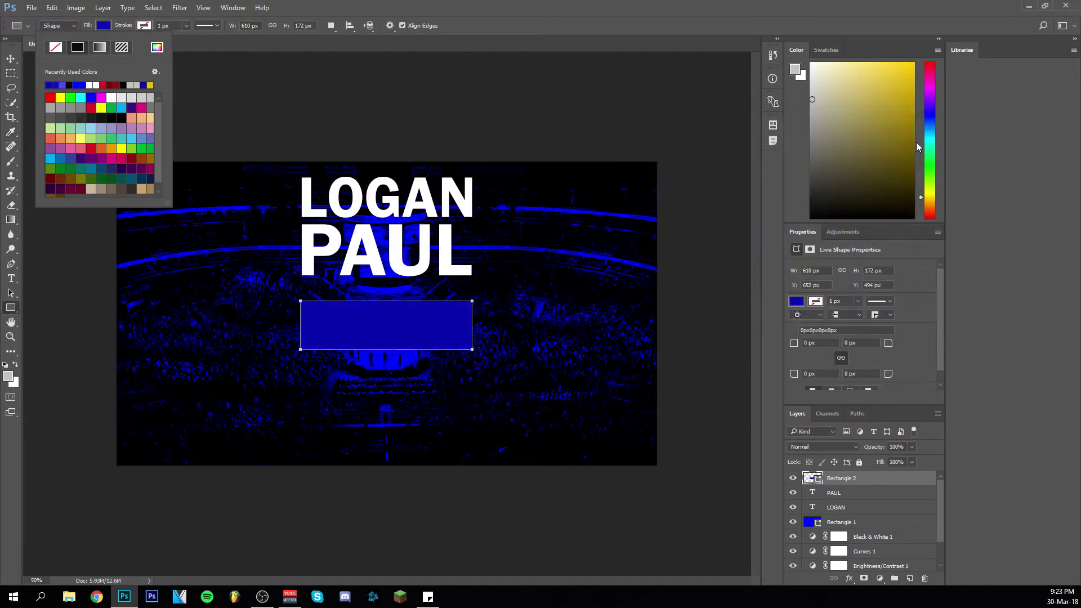
Centre the dark blue rectangle on the canvas below PAUL and scale its width to 99.02% to match the title text
left_click(12, 60)
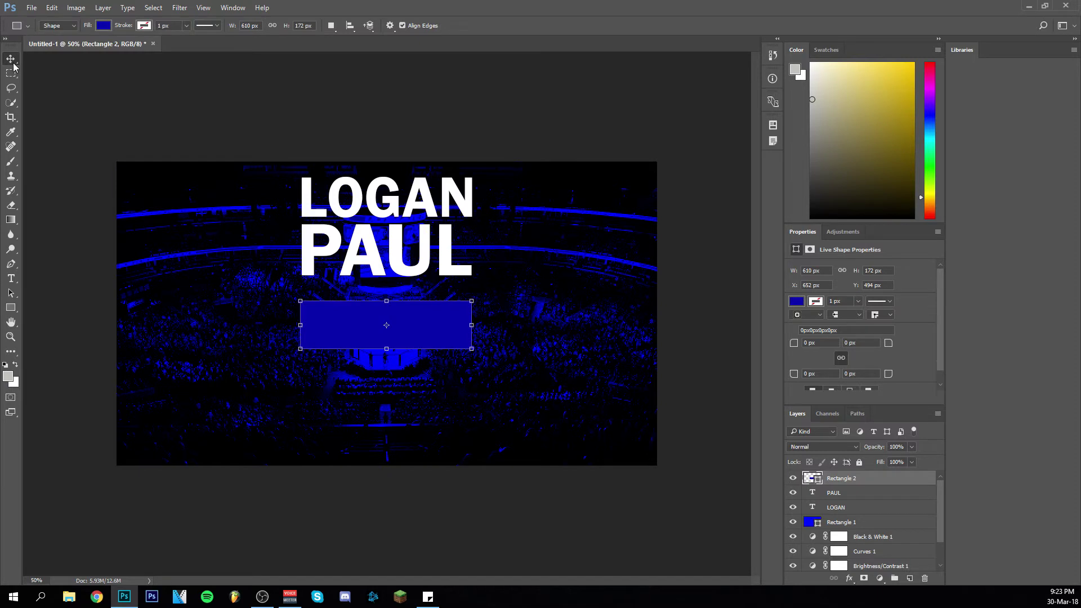
left_click(388, 326)
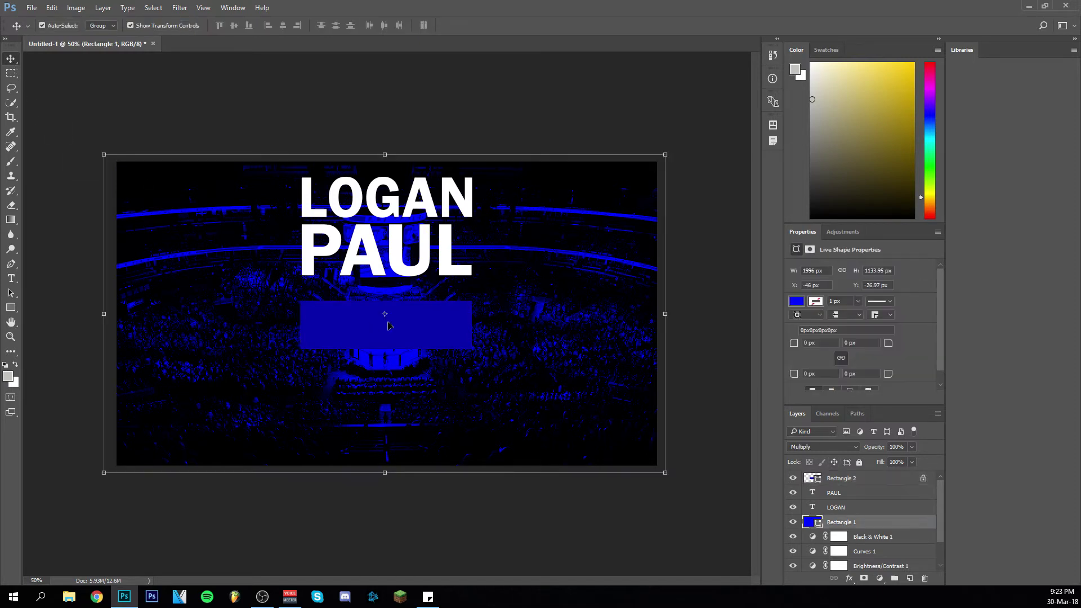
left_click_drag(429, 330, 474, 314)
key("ctrl+t")
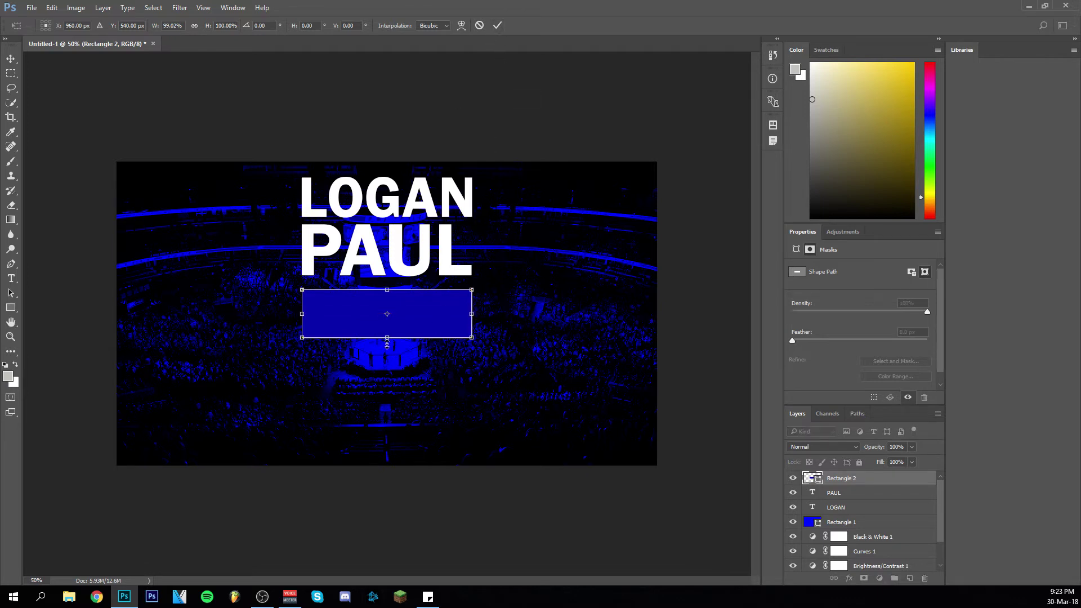
left_click(10, 277)
left_click(493, 231)
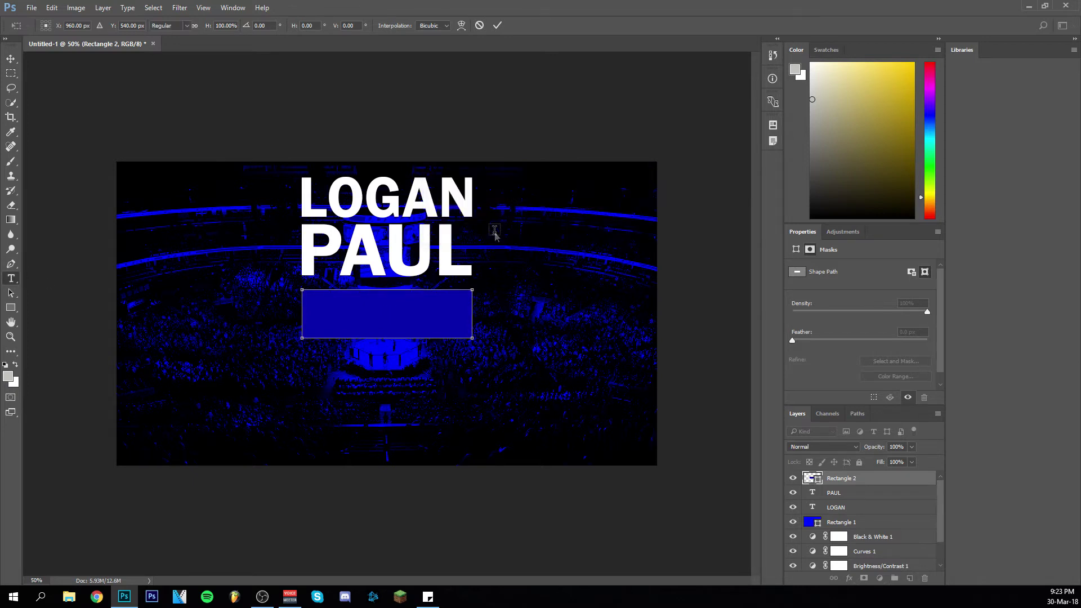
left_click(10, 58)
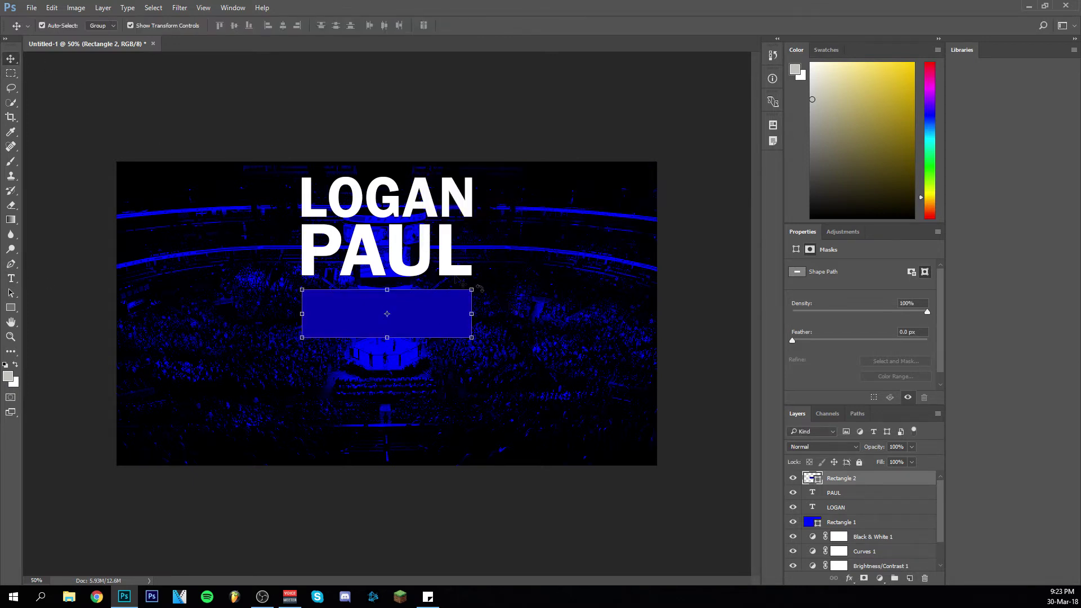
Add the white 50 pt text VS as a separate layer just below the dark blue rectangle
left_click(10, 278)
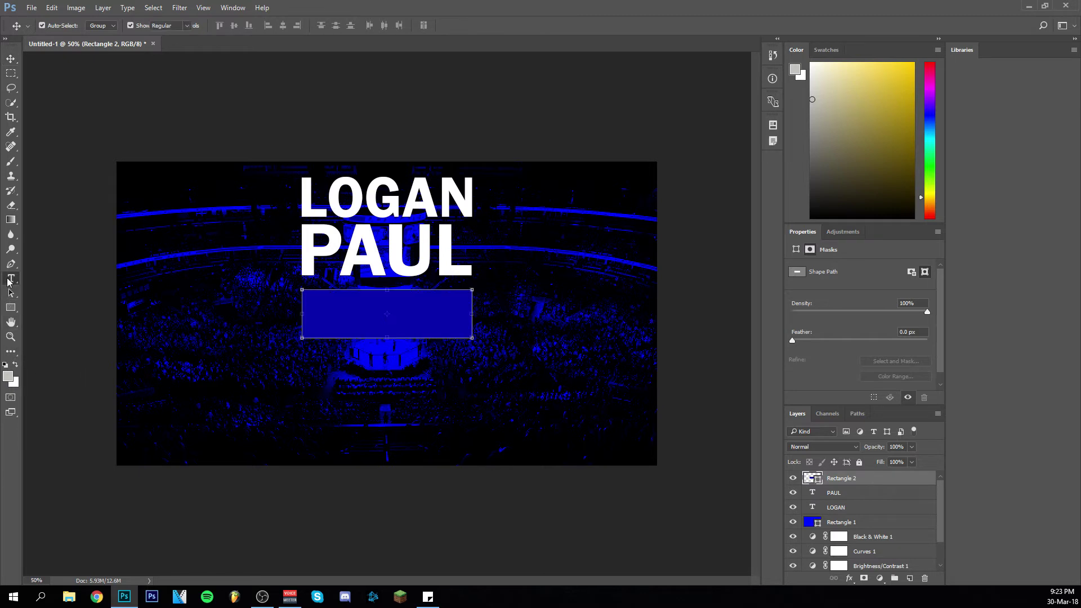
left_click(367, 376)
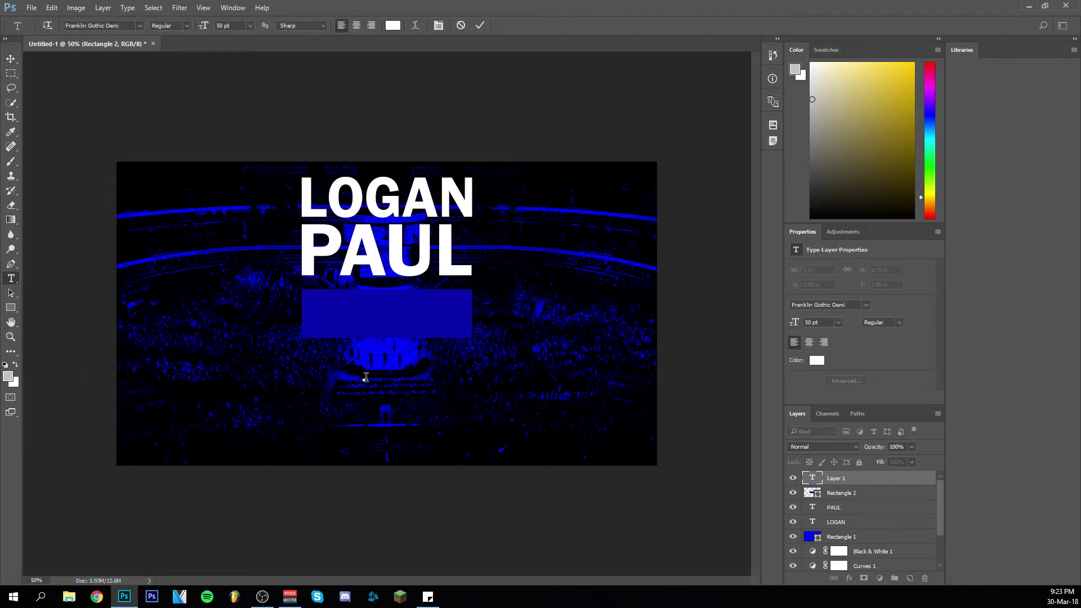
type("VS")
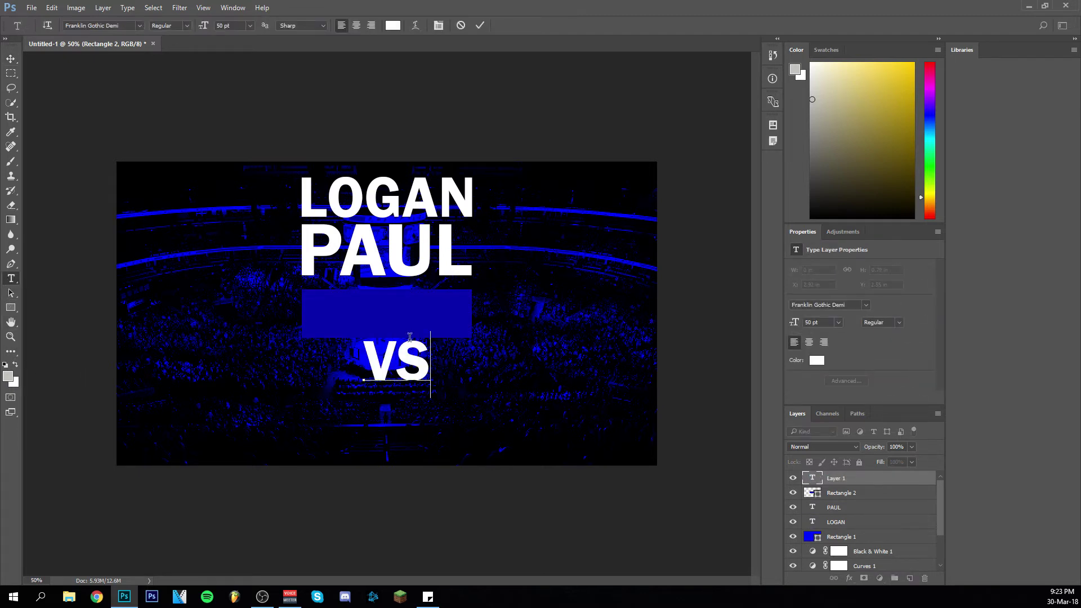
left_click_drag(448, 369, 442, 367)
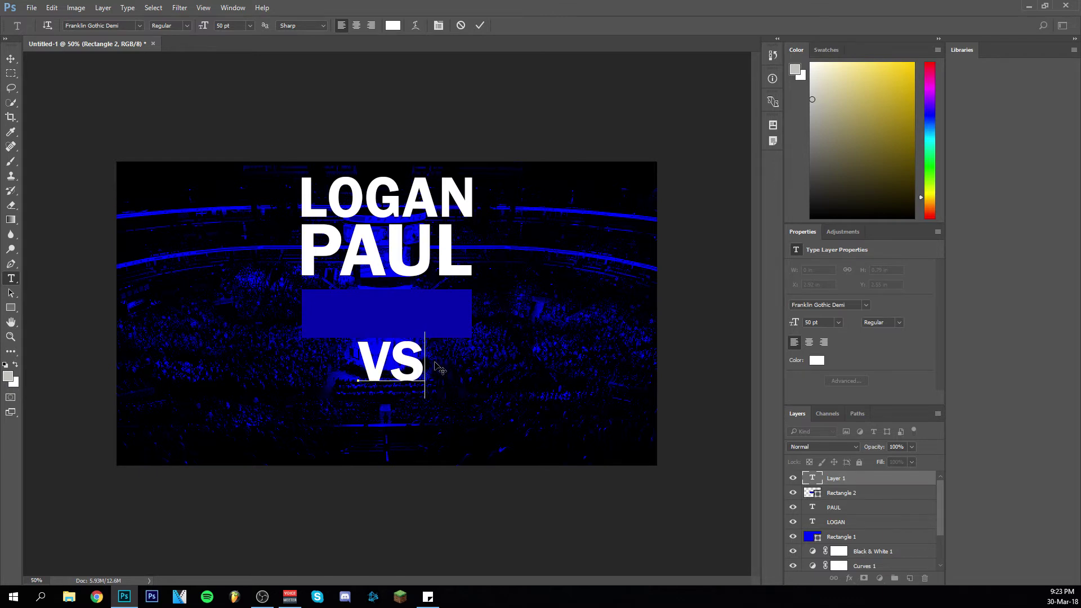
Set the VS text to 48 pt black, centre it on the dark blue rectangle, and commit and deselect it
key("ctrl+a")
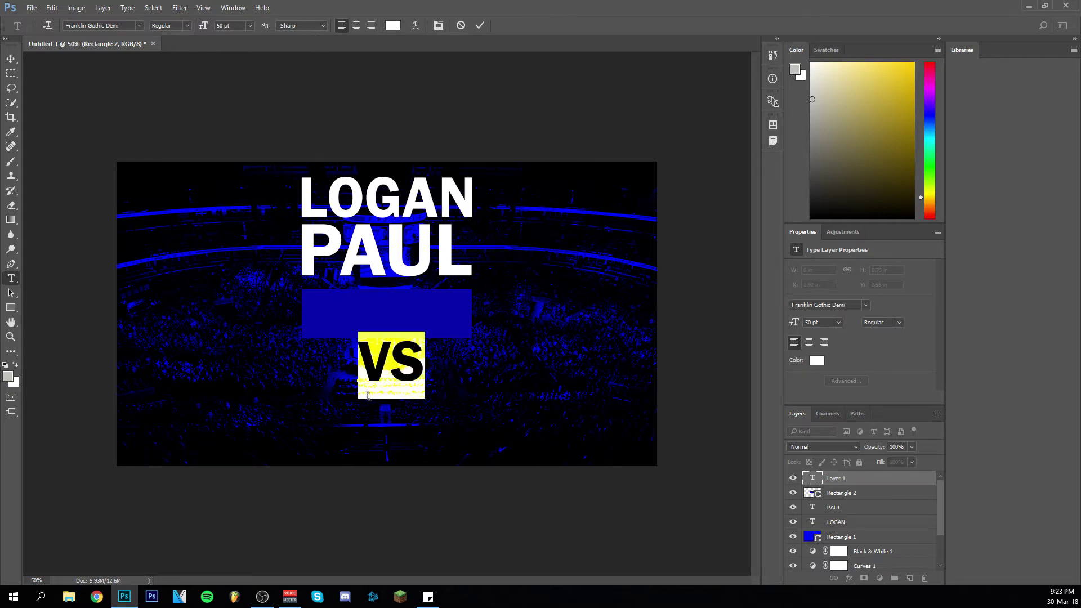
left_click_drag(386, 411, 382, 369)
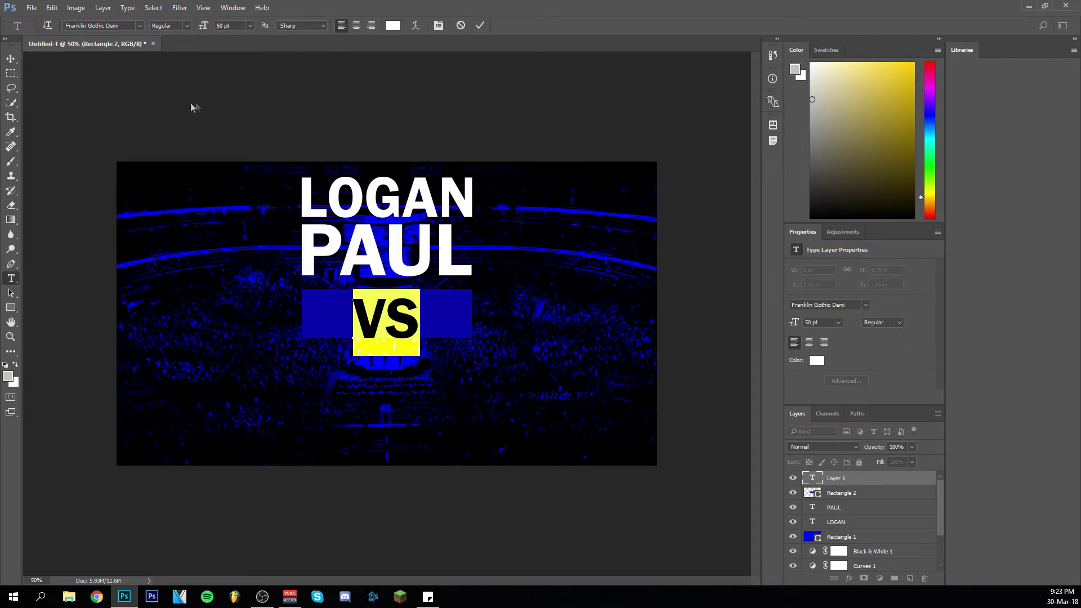
key("ctrl+Return")
key("v")
left_click_drag(409, 314, 405, 317)
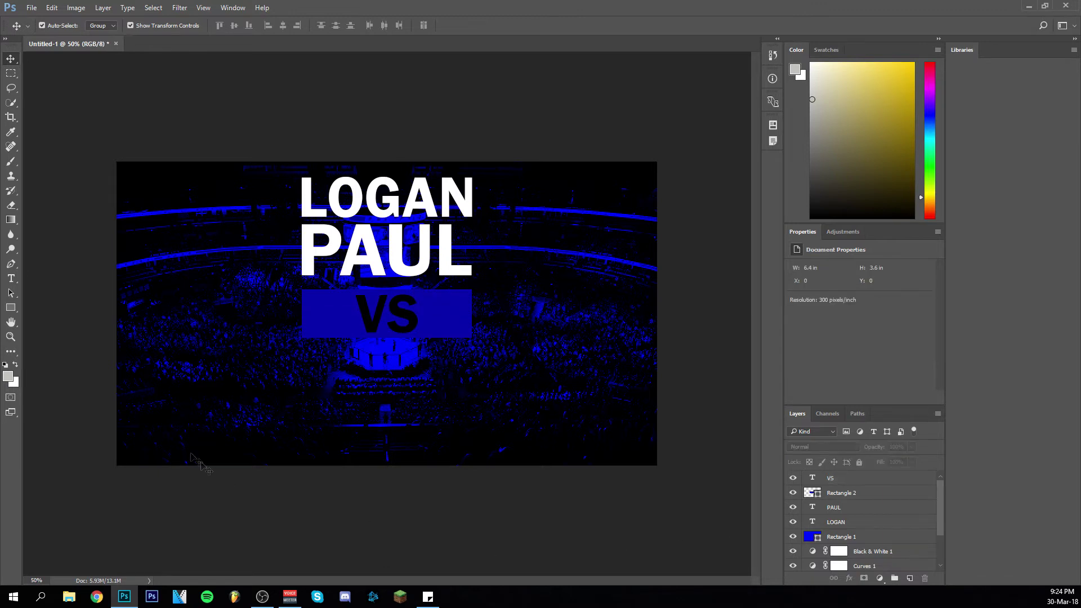
Add the text KSI as a separate layer below the rectangle and colour it white (ffffff)
left_click(11, 280)
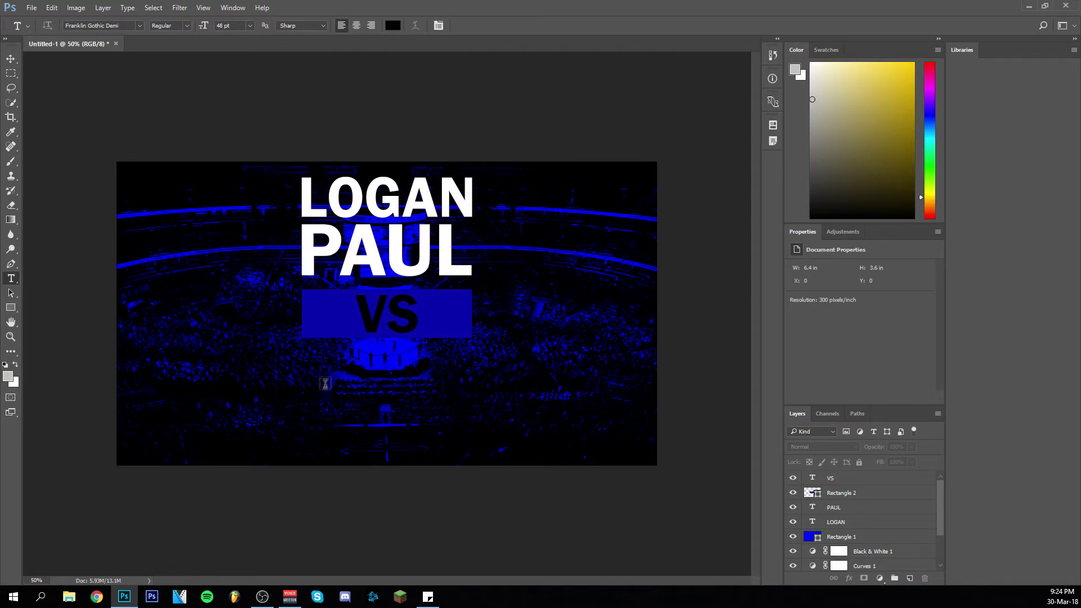
left_click(308, 375)
type("KSI")
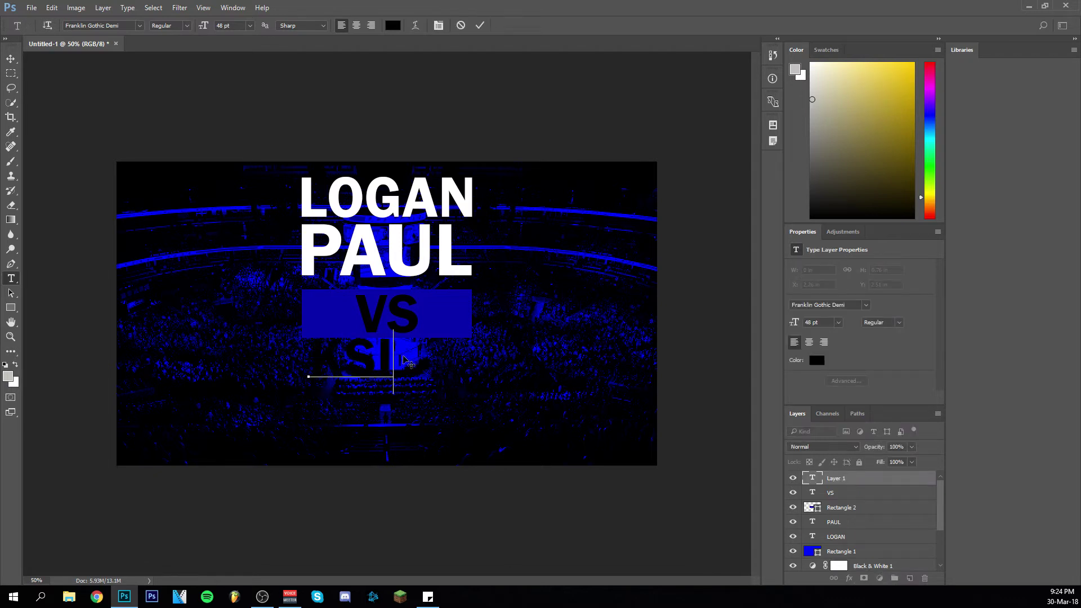
double_click(340, 355)
left_click(392, 25)
type("ffffff")
left_click(910, 148)
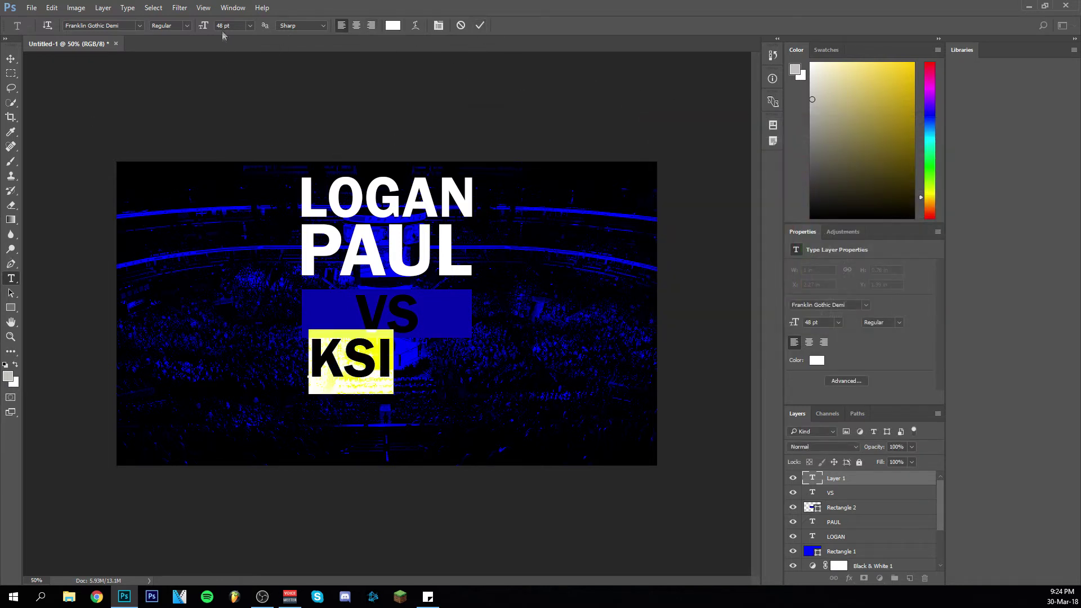
Enlarge the KSI text to 105 pt to match the title's width, place it beneath the rectangle, and commit it
scroll(224, 26, "up", 20)
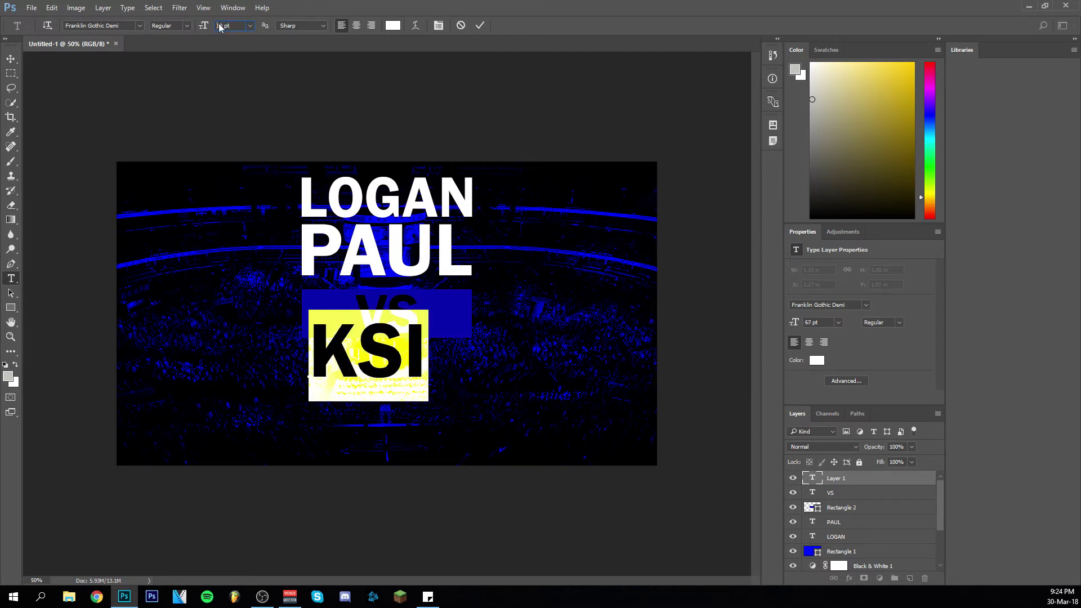
scroll(218, 22, "up", 18)
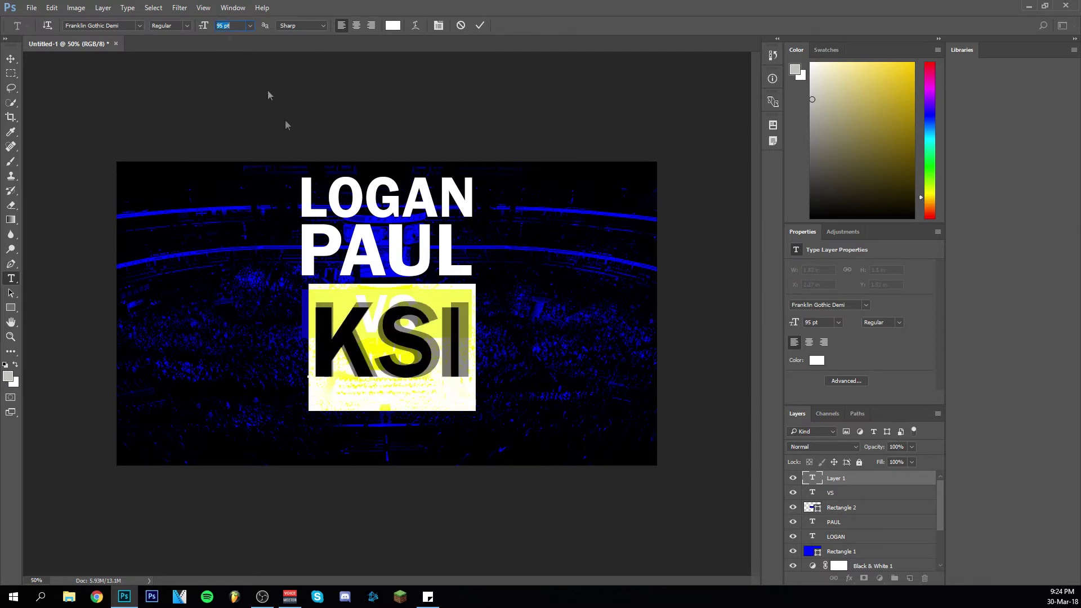
left_click_drag(402, 449, 397, 476)
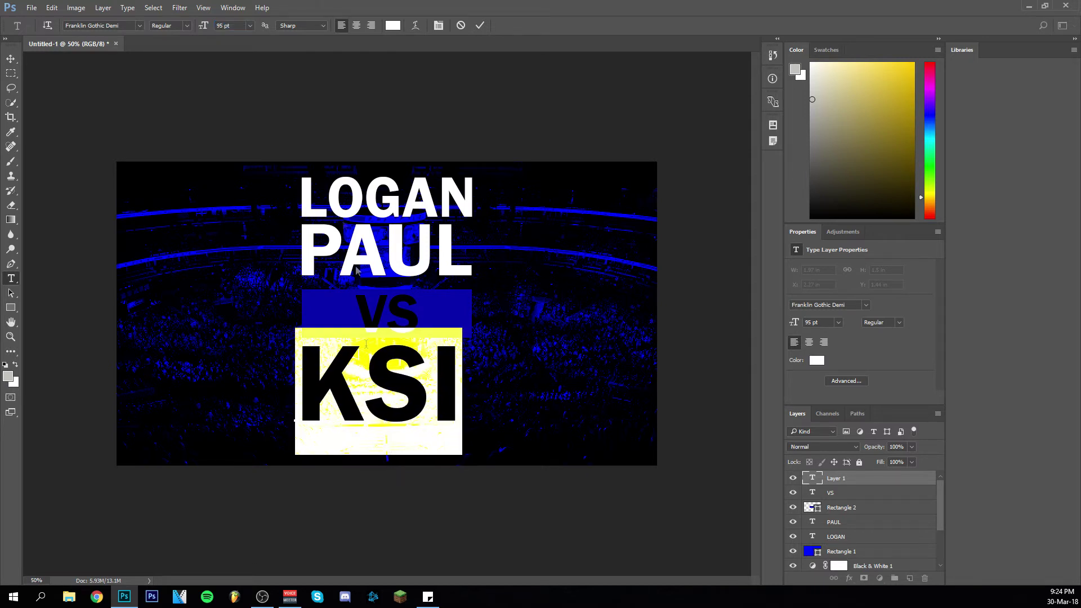
scroll(220, 26, "up", 10)
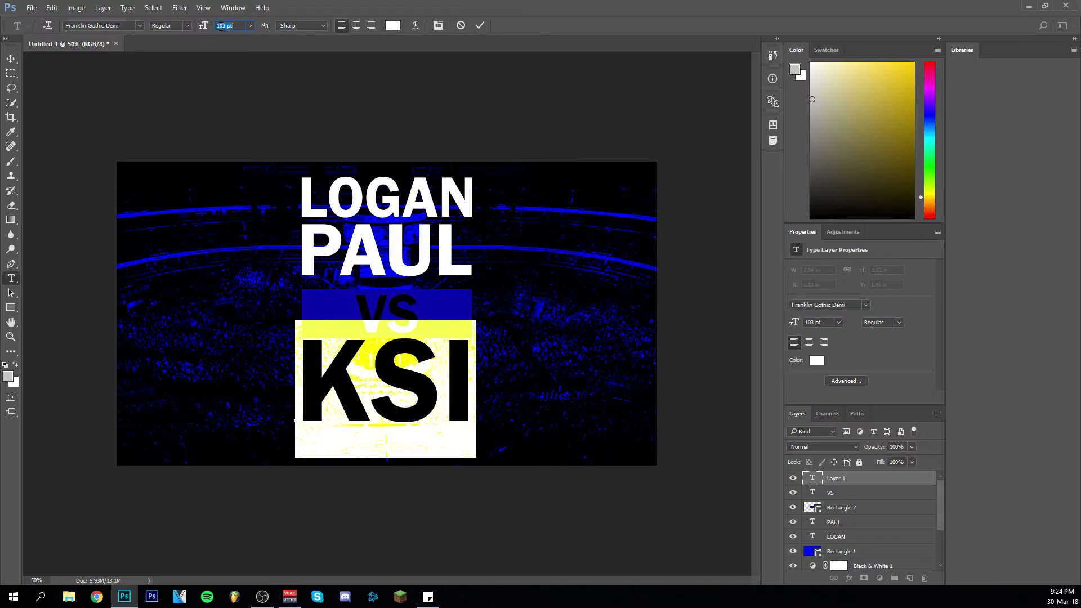
scroll(220, 27, "up", 1)
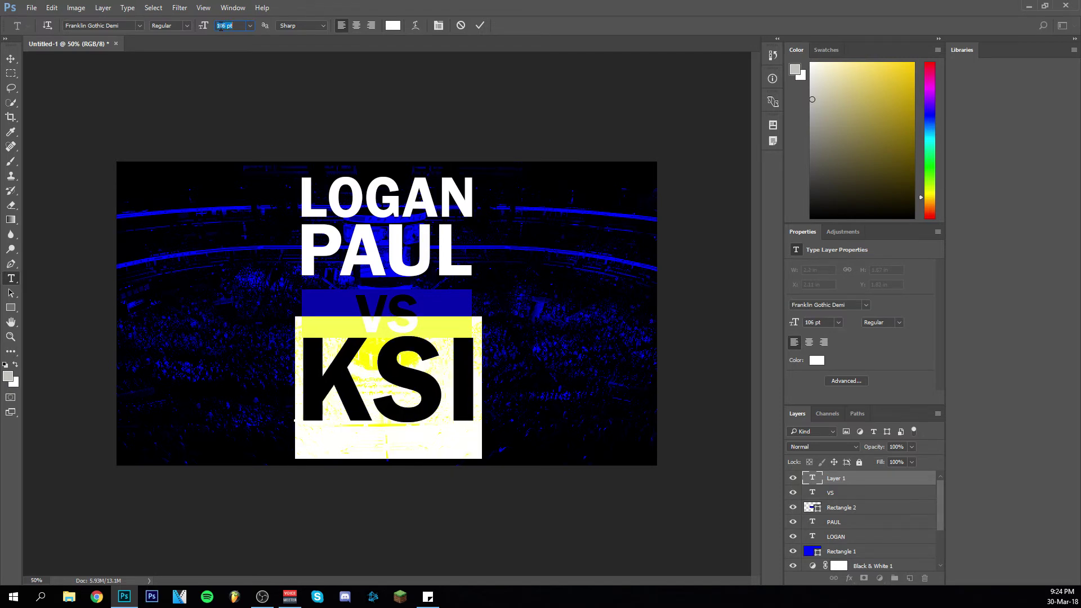
scroll(220, 26, "down", 1)
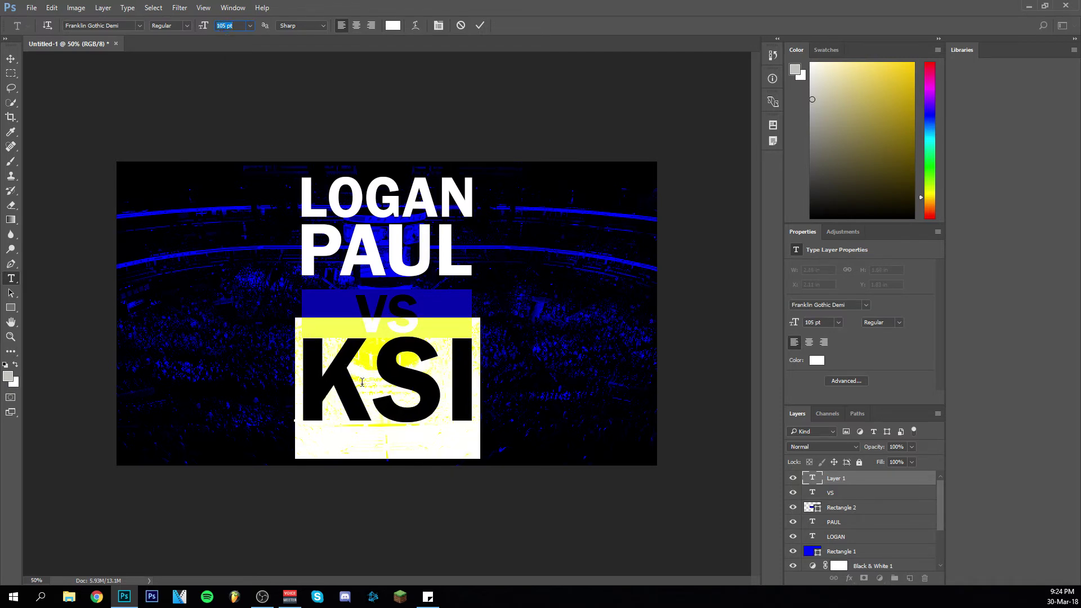
left_click(480, 25)
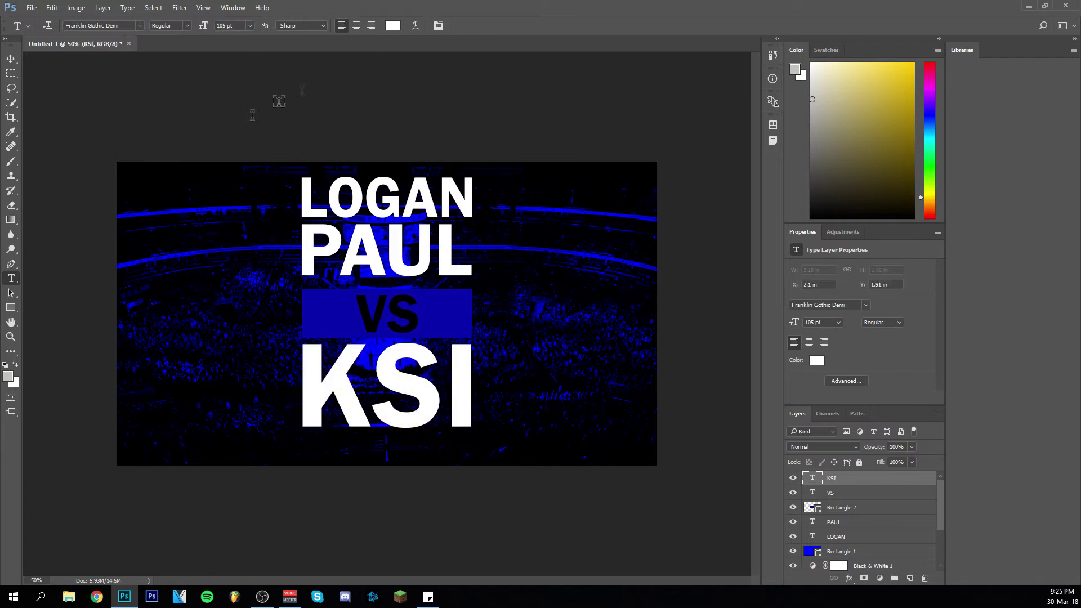
Move KSI and the LOGAN and PAUL pair slightly down so the gaps above and below the rectangle are equal, then deselect
left_click(10, 59)
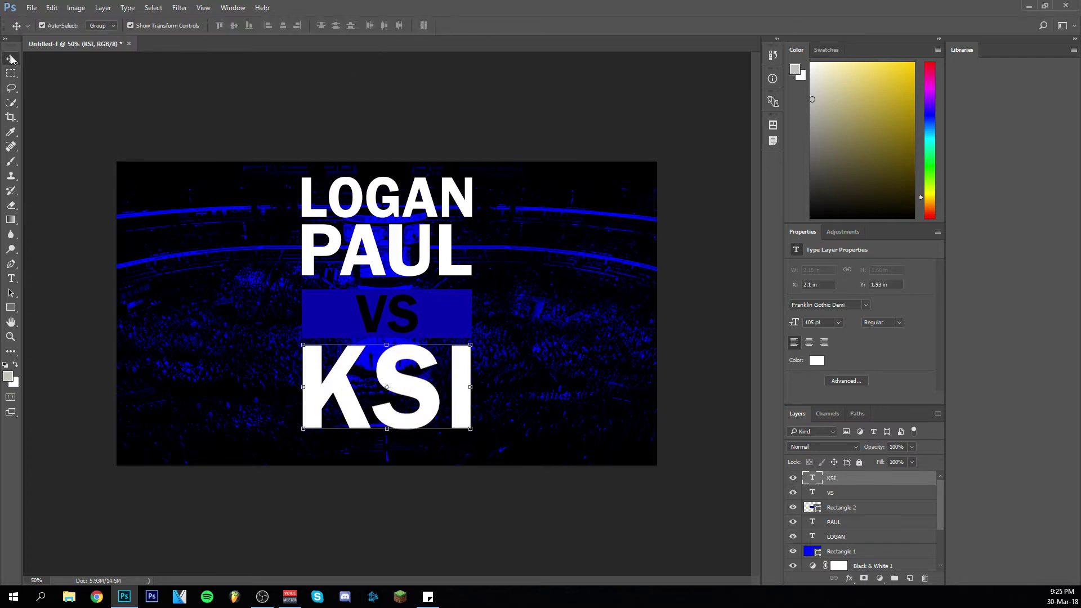
left_click_drag(412, 387, 411, 393)
left_click(389, 251)
left_click(393, 207, "shift")
left_click_drag(390, 204, 390, 209)
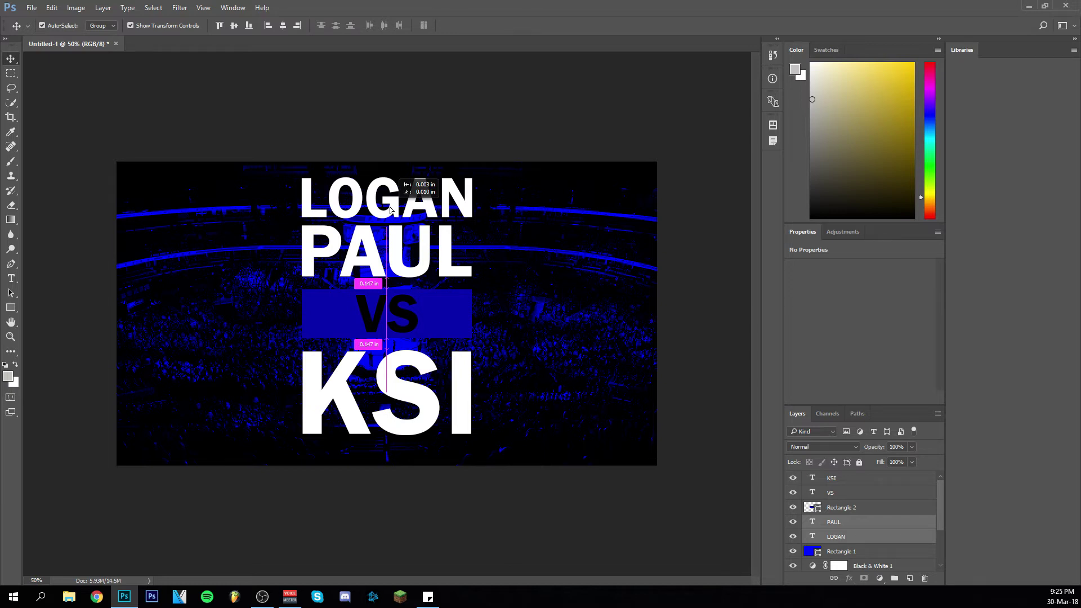
left_click_drag(390, 210, 390, 209)
left_click(415, 109)
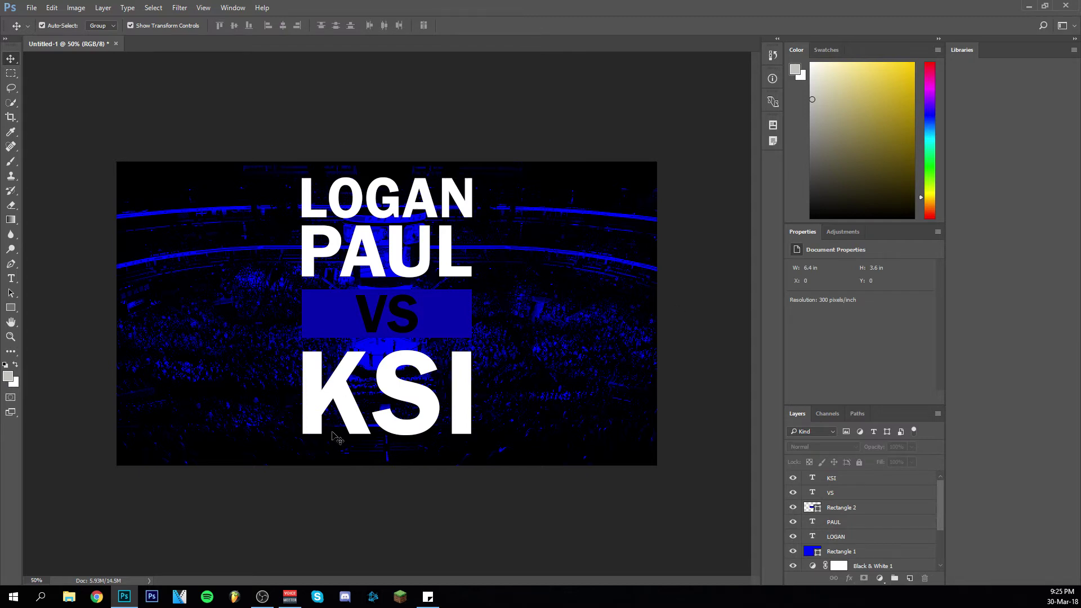
Group the LOGAN, PAUL, Rectangle 2, VS and KSI layers and name the group Fight Text
left_click(866, 537)
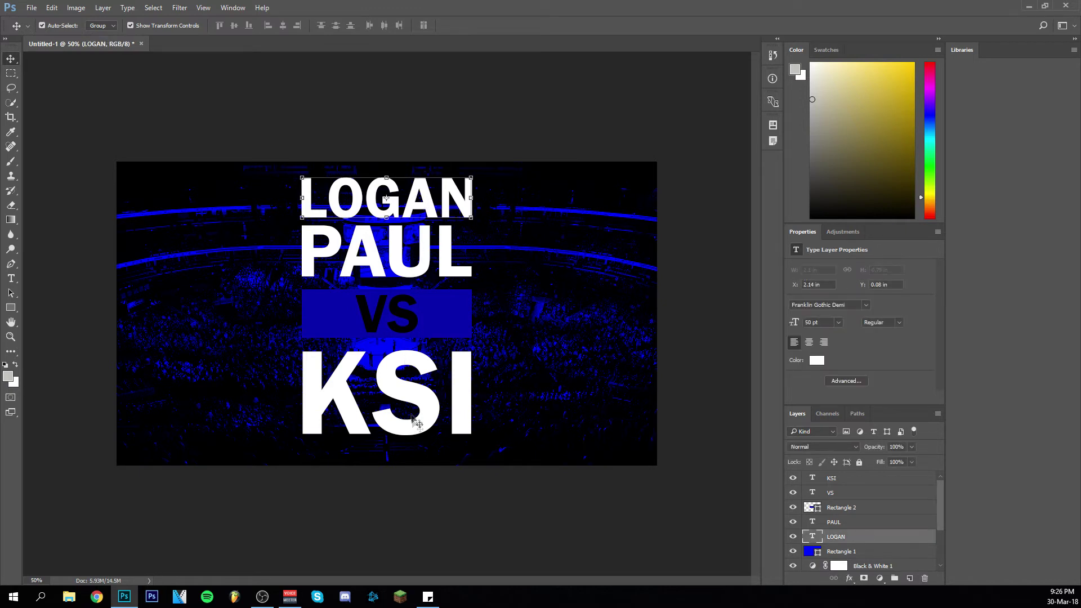
key("ctrl")
left_click(860, 524, "ctrl")
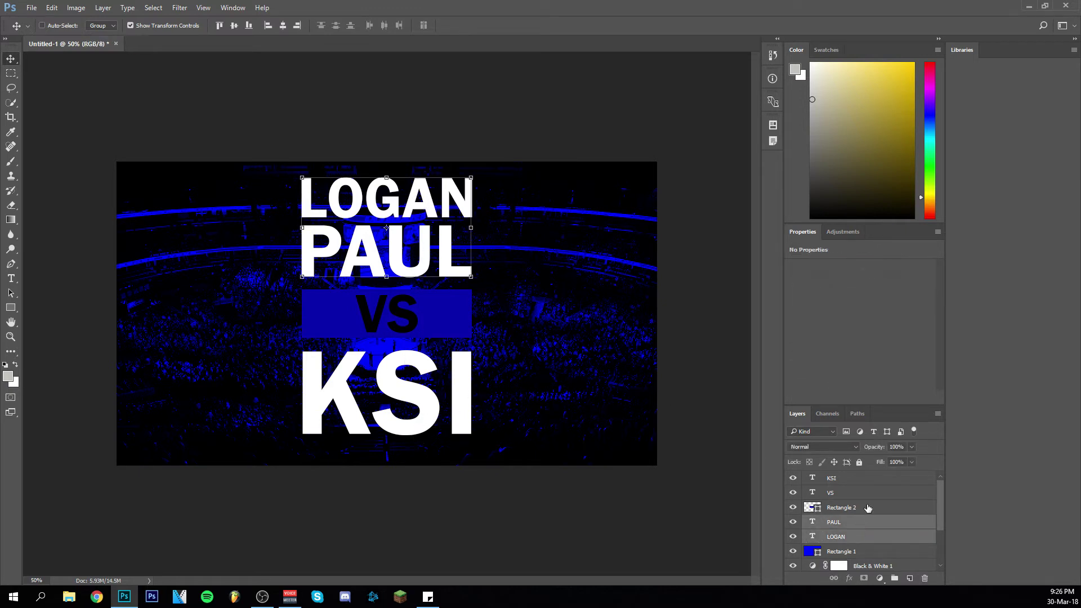
left_click(869, 508, "ctrl")
left_click(867, 495, "ctrl")
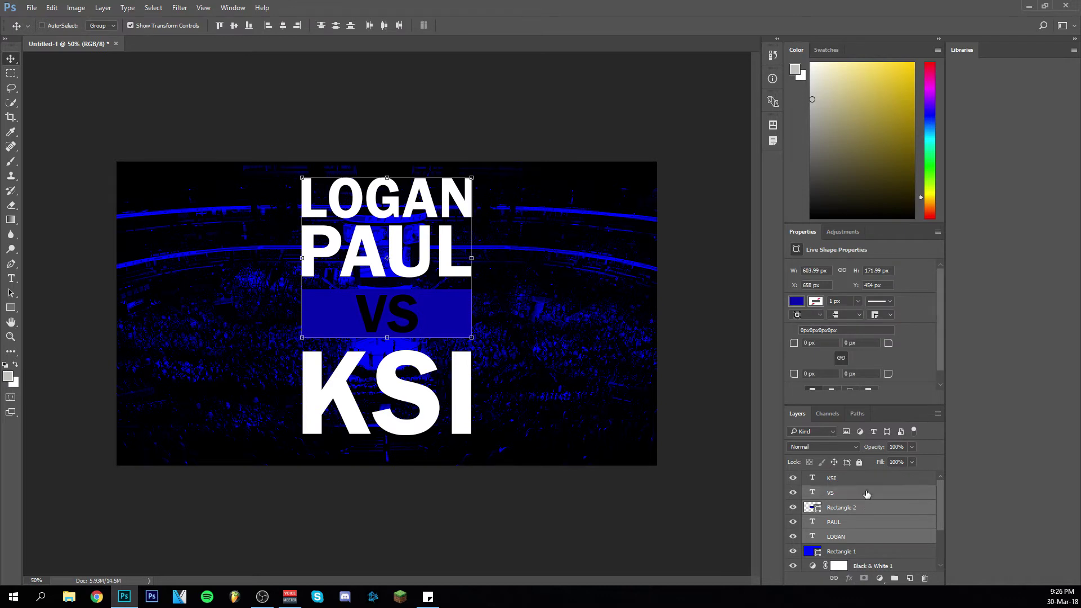
left_click(869, 483, "ctrl")
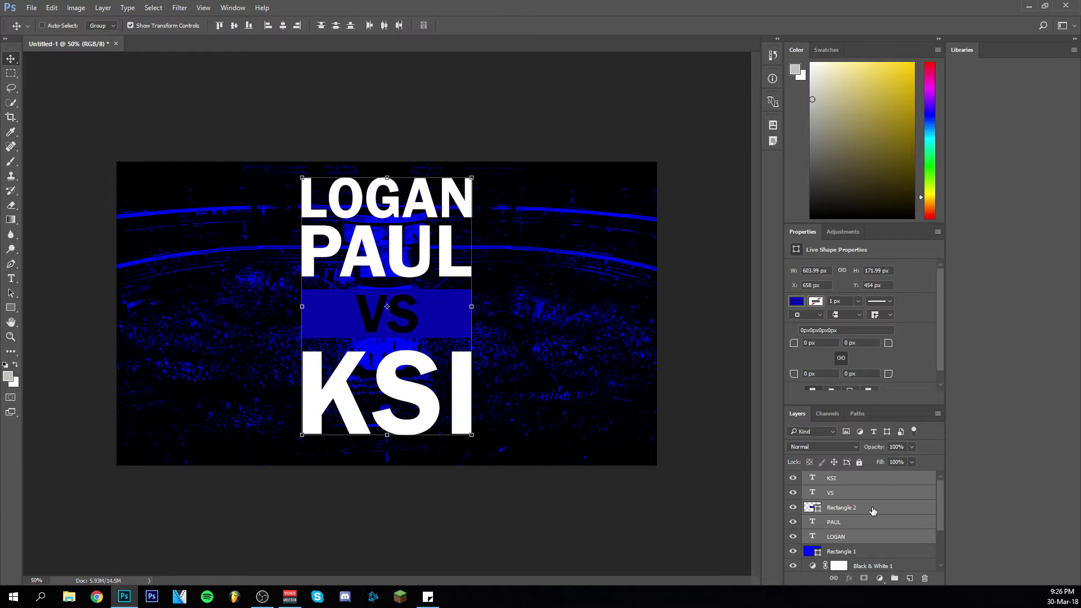
key("ctrl+g")
double_click(846, 479)
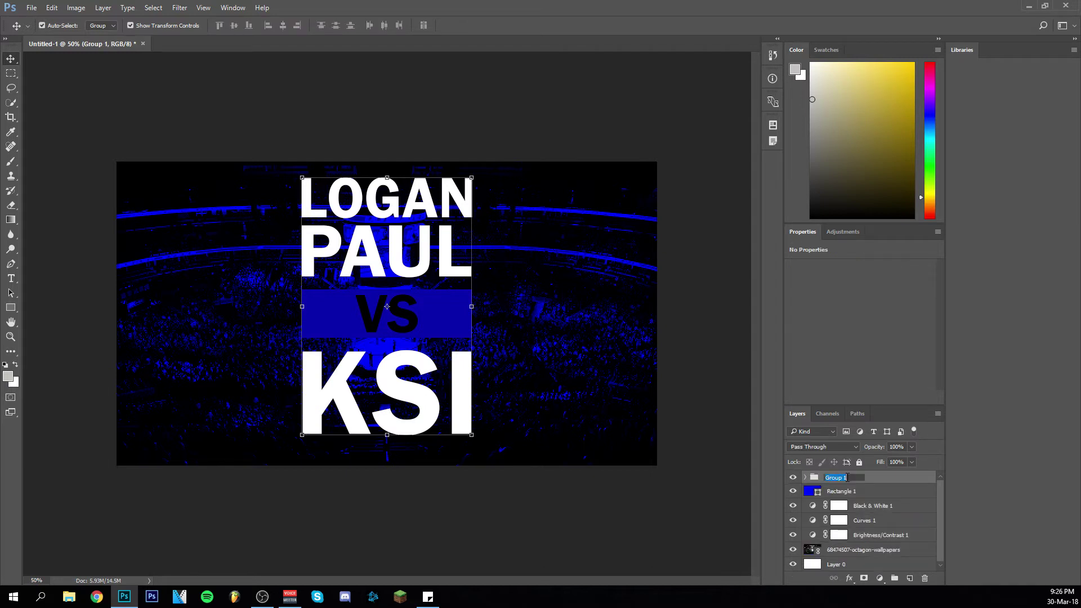
type("a")
key("Return")
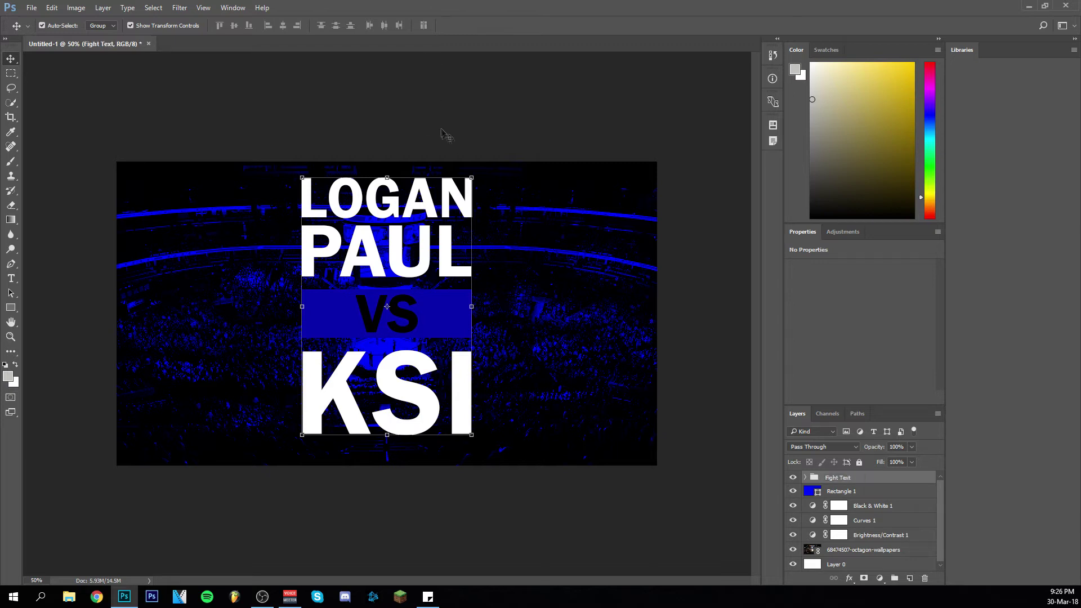
Move the Fight Text group slightly down to centre it vertically on the canvas, commit it and deselect
key("ctrl+t")
left_click_drag(396, 267, 398, 271)
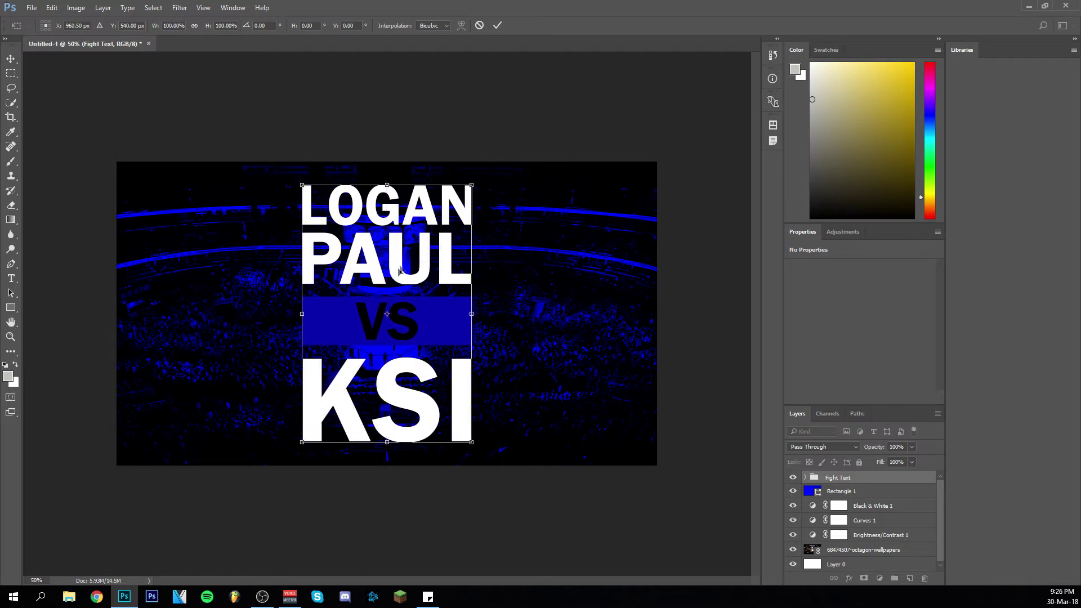
key("Return")
left_click(512, 104)
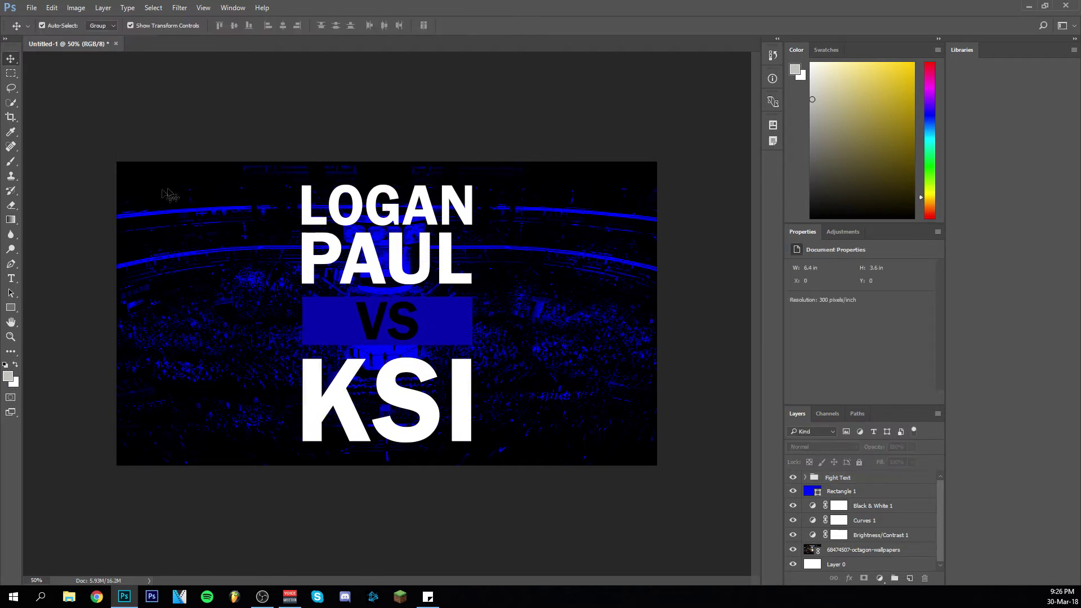
mouse_move(121, 599)
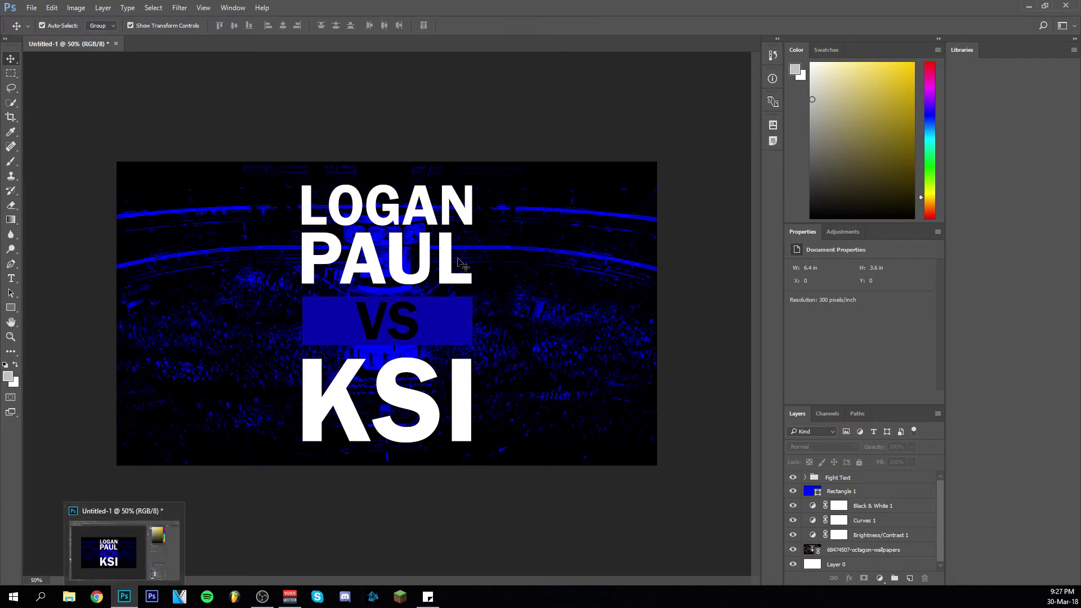
Place the portrait ho59ehGw_400x400 as a linked image and move it to the left half of the canvas
left_click(32, 8)
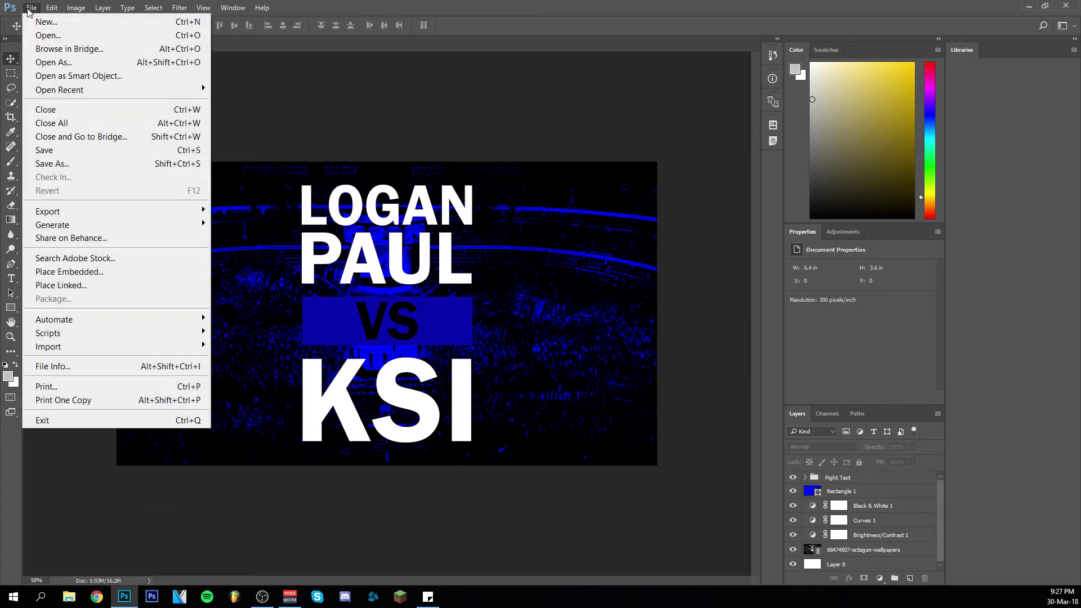
left_click(83, 289)
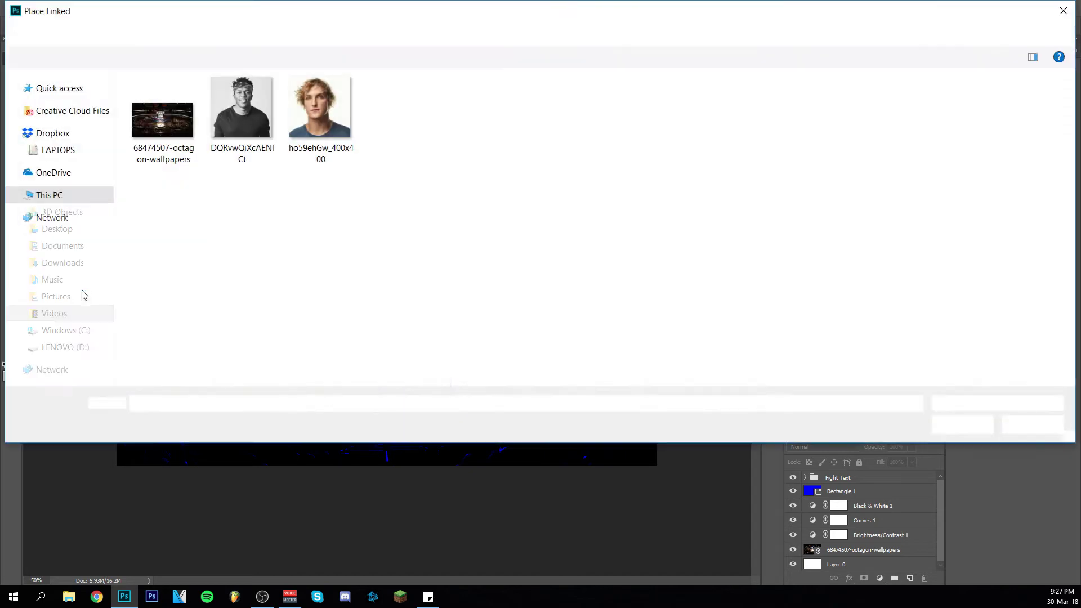
double_click(304, 116)
left_click_drag(374, 396, 264, 392)
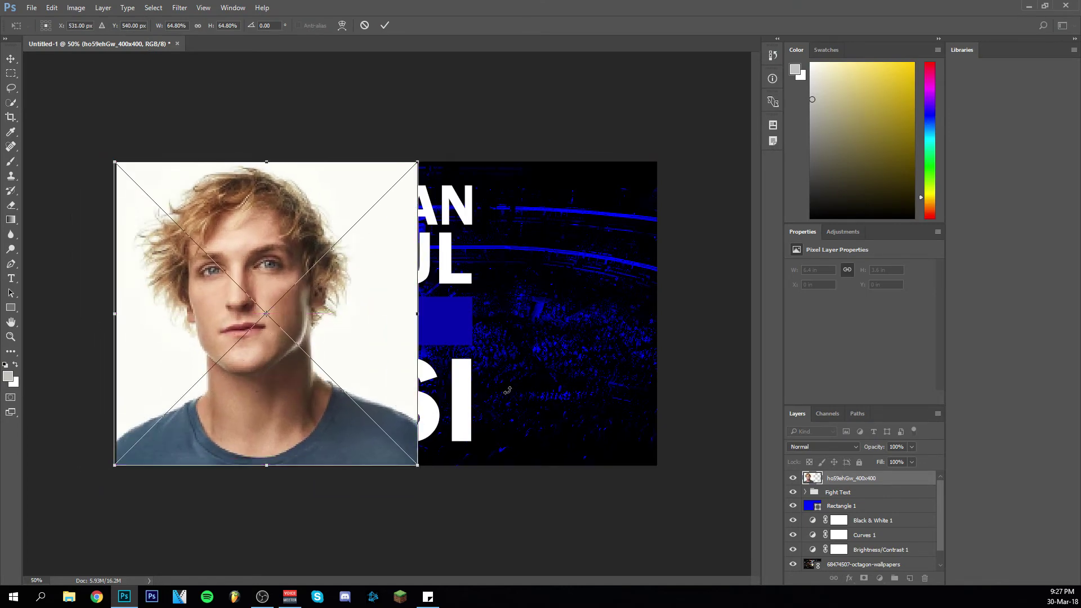
Link the portrait's width and height, scale it to 71.80% and position it over the left side of the canvas
left_click(197, 25)
left_click_drag(241, 409, 126, 411)
left_click(227, 25)
key("Down")
key("Down")
key("Down")
key("Down")
key("Down")
key("Down")
key("Down")
key("Down")
key("Down")
key("Down")
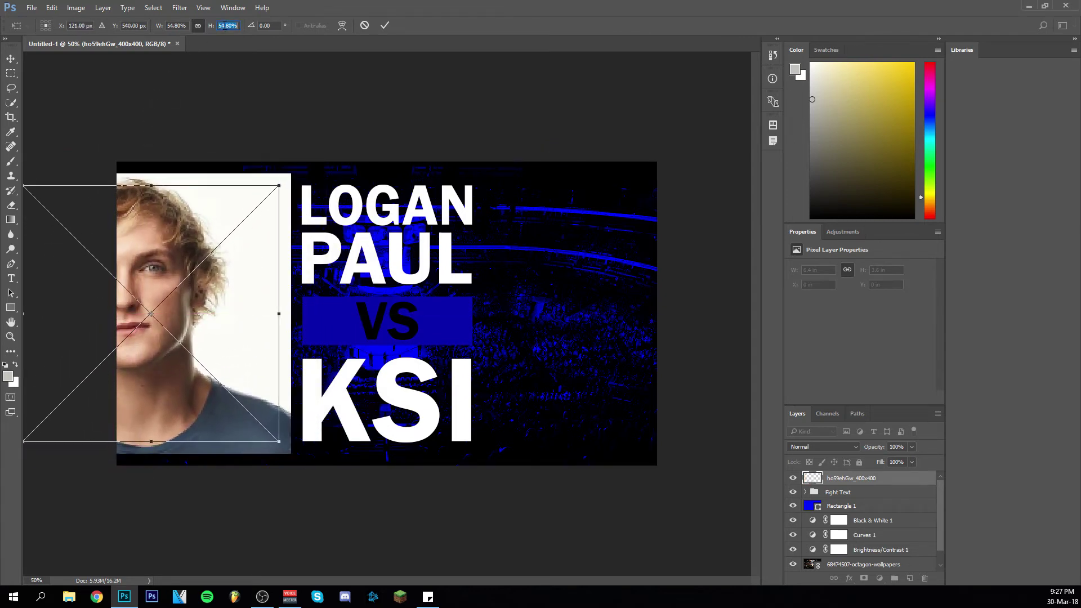
left_click_drag(198, 357, 257, 237)
key("Up")
key("Up")
key("Up")
key("Up")
key("Up")
key("Up")
key("Up")
key("Up")
key("Up")
key("Up")
key("Up")
key("Up")
key("Up")
key("Up")
key("Up")
key("Up")
key("Up")
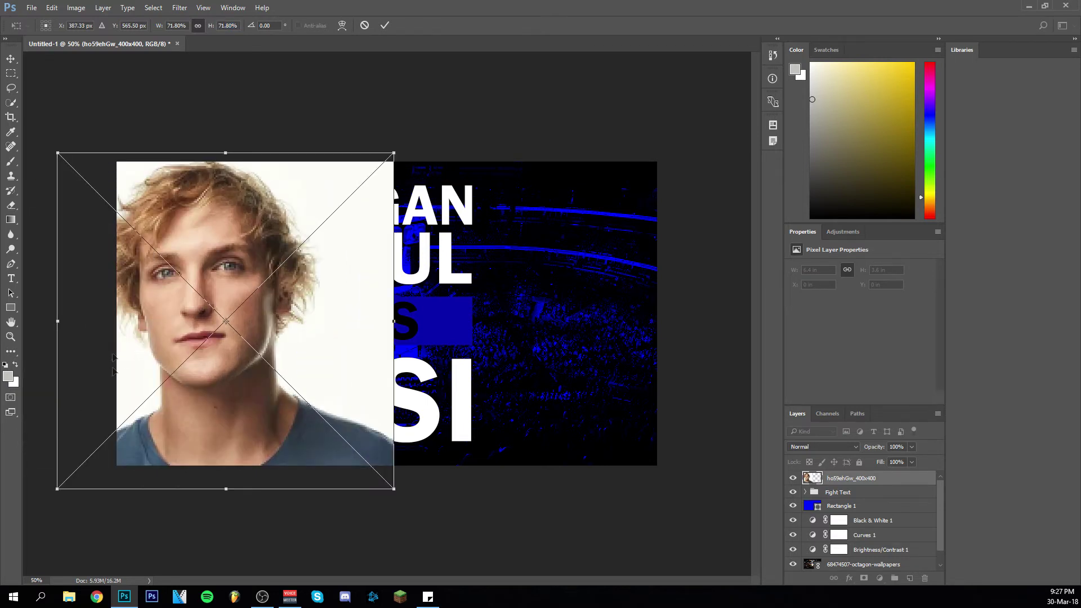
Nudge the portrait left to X 347.33 px so the hair meets the canvas edge, and commit the placement
key("Left")
key("Left")
key("Left")
key("Left")
key("Left")
key("Left")
key("Left")
key("Left")
key("Left")
key("Left")
key("Left")
key("Left")
key("Left")
key("Left")
key("Left")
key("Left")
key("Left")
key("Left")
key("Left")
key("Left")
key("Right")
key("Right")
key("Right")
key("Right")
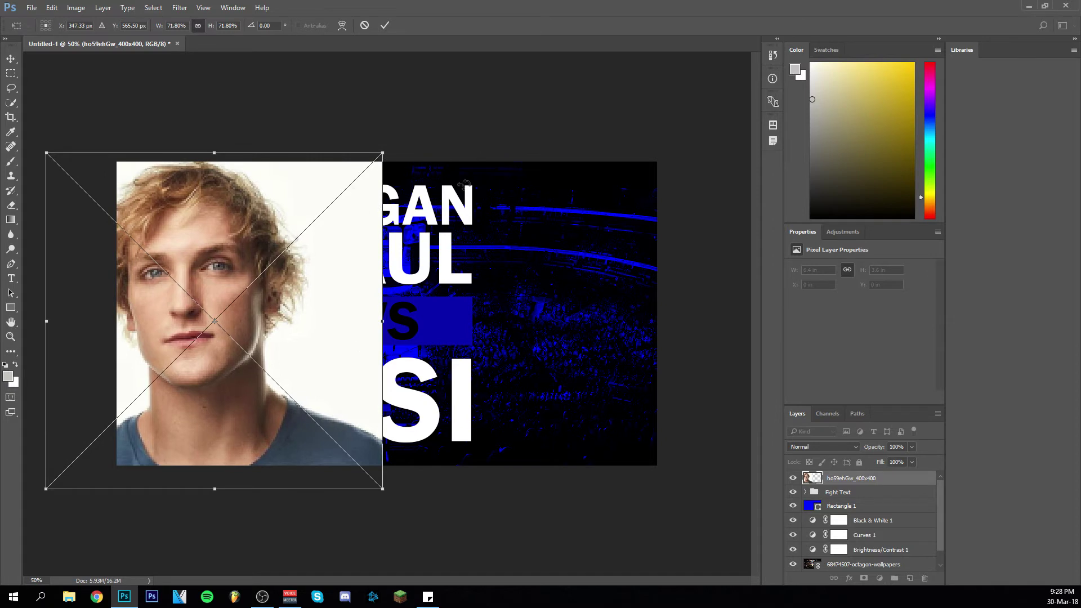
left_click(383, 26)
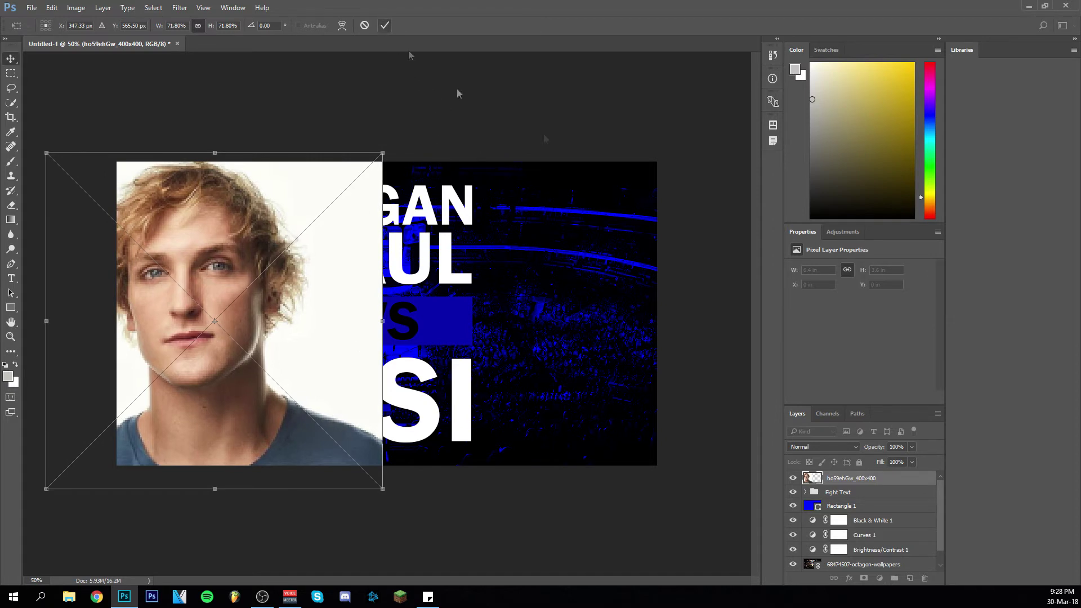
left_click(793, 478)
left_click(793, 479)
left_click_drag(298, 203, 303, 235)
key("ctrl")
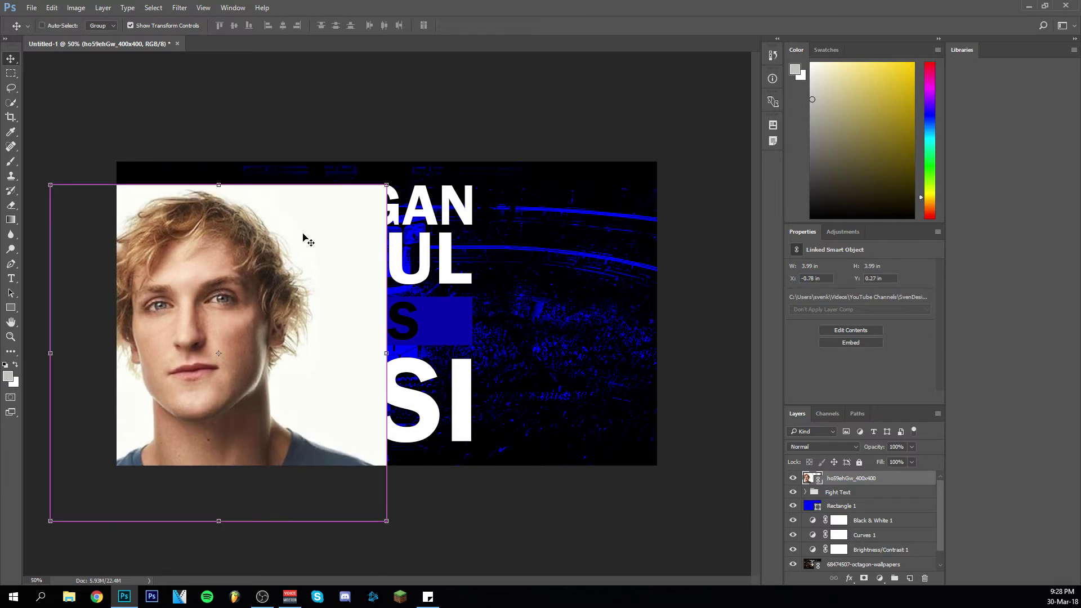
key("ctrl+z")
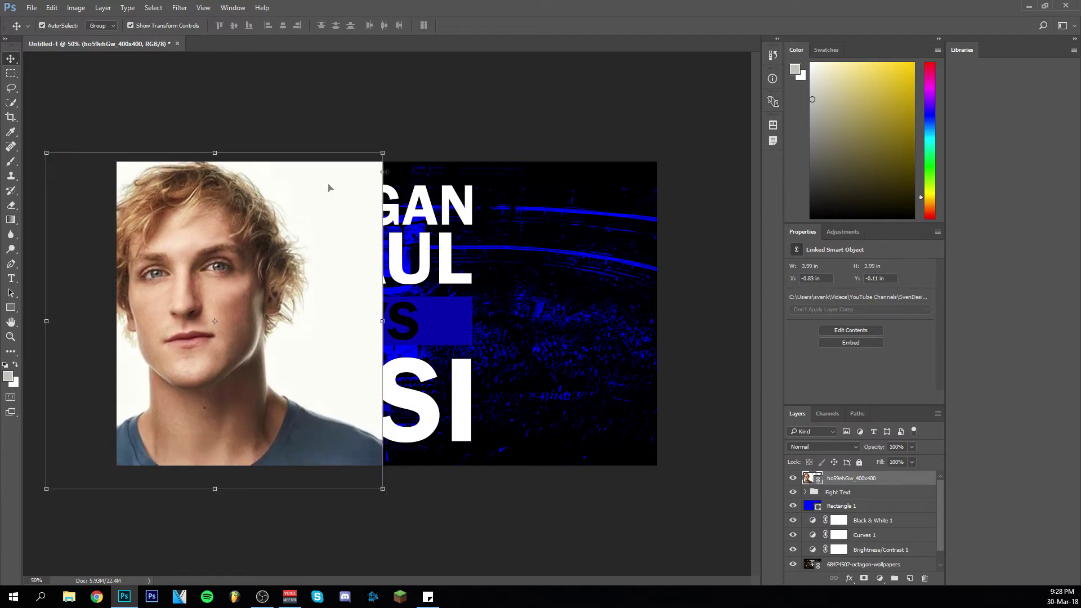
Check the portrait against the title by toggling its visibility, and nudge it left to X -0.85 in
left_click(794, 479)
left_click(794, 479)
key("Left")
key("Left")
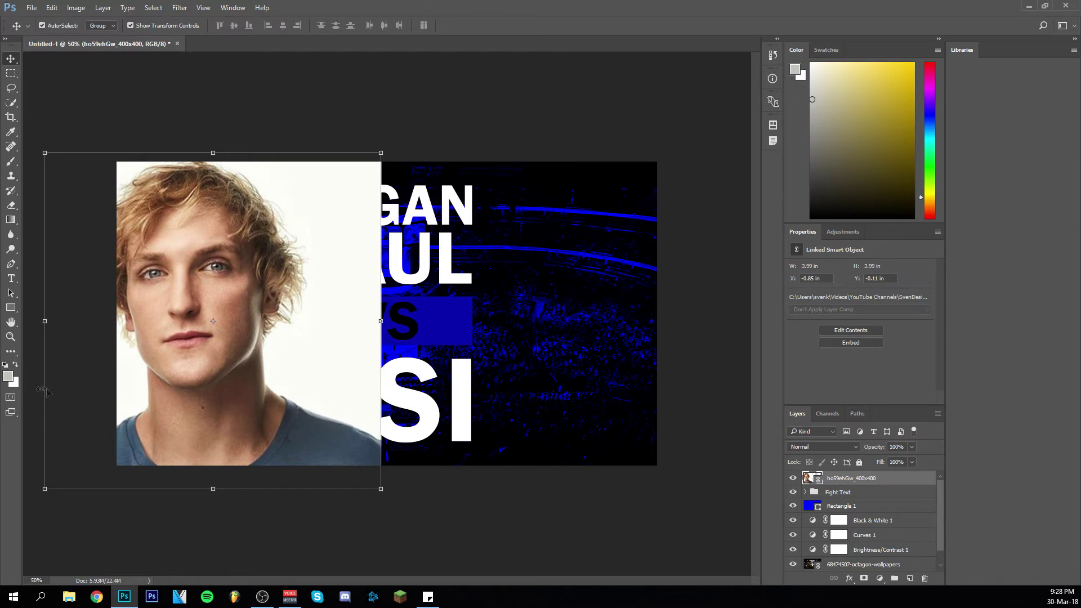
Start a Pen tool path at the portrait's right edge and trace the shoulder up to the base of the neck
left_click(9, 338)
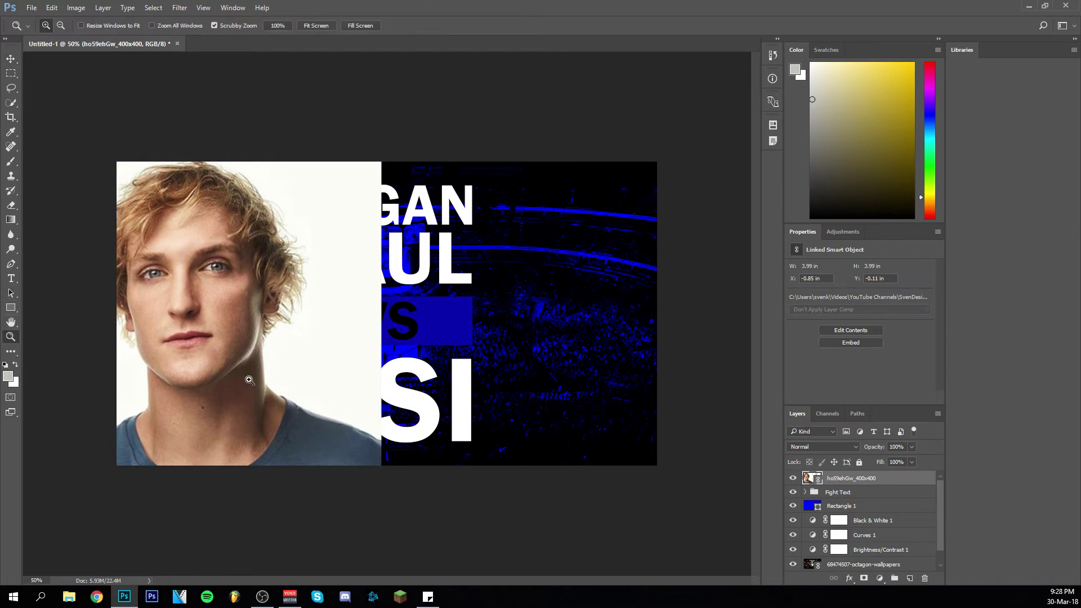
left_click(186, 387)
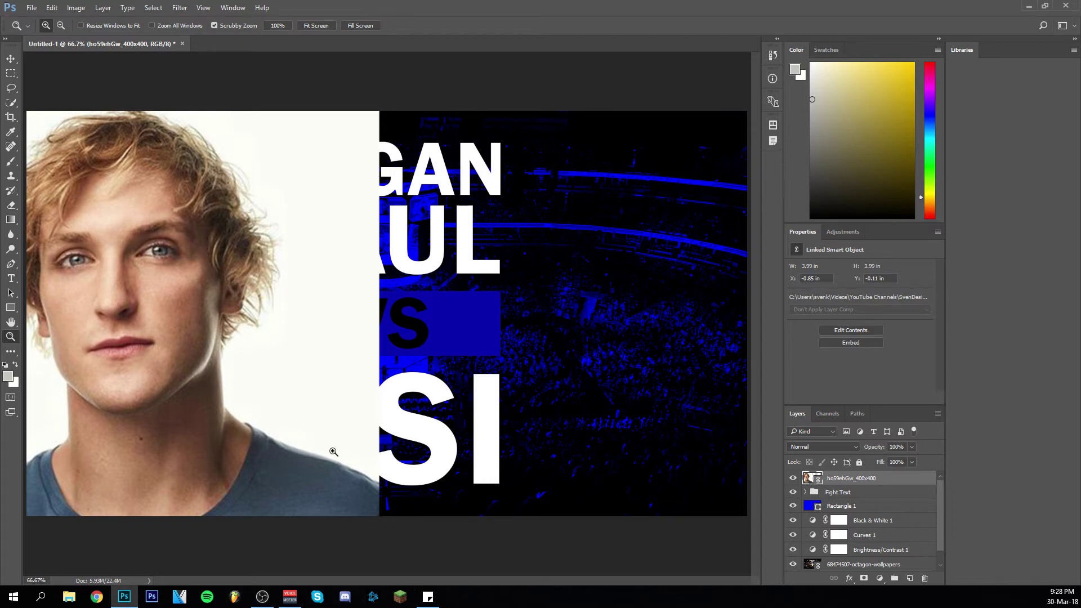
left_click_drag(230, 410, 286, 418)
left_click(286, 418, "alt")
left_click(69, 198)
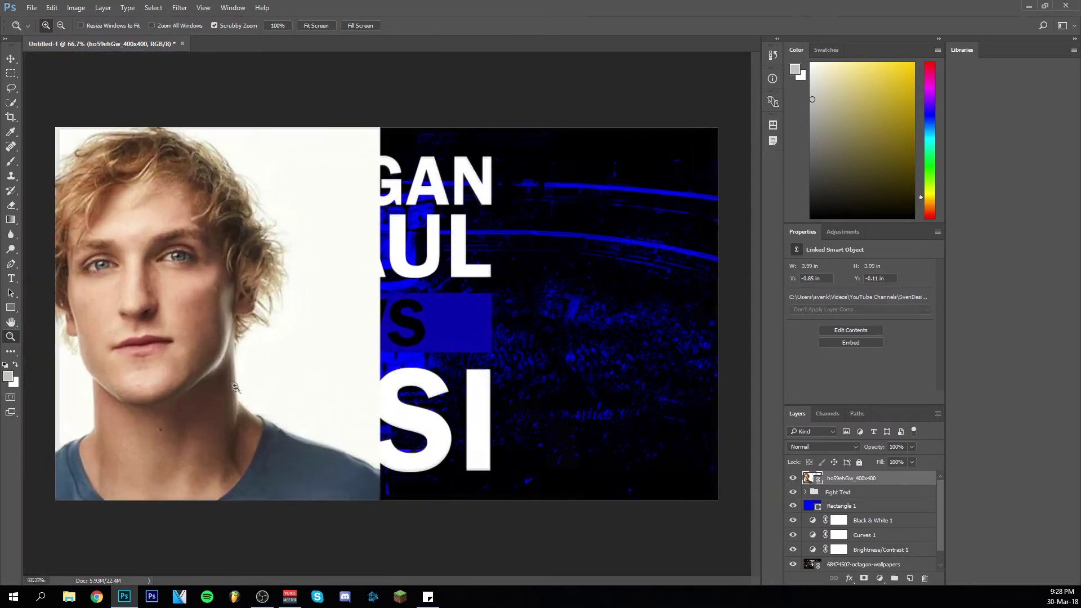
left_click(10, 61)
left_click_drag(413, 581, 369, 589)
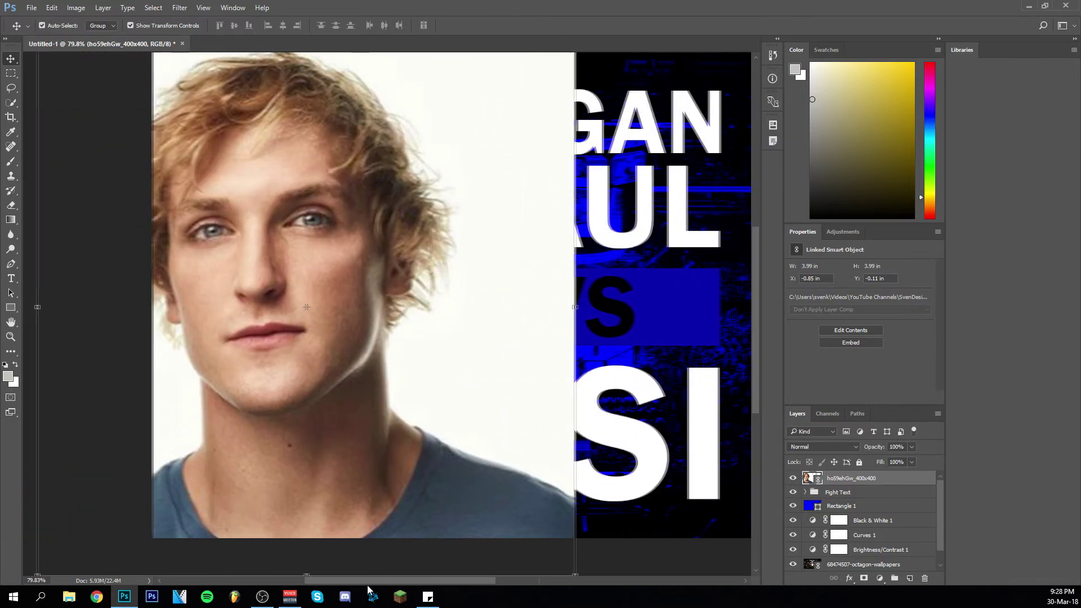
left_click(11, 263)
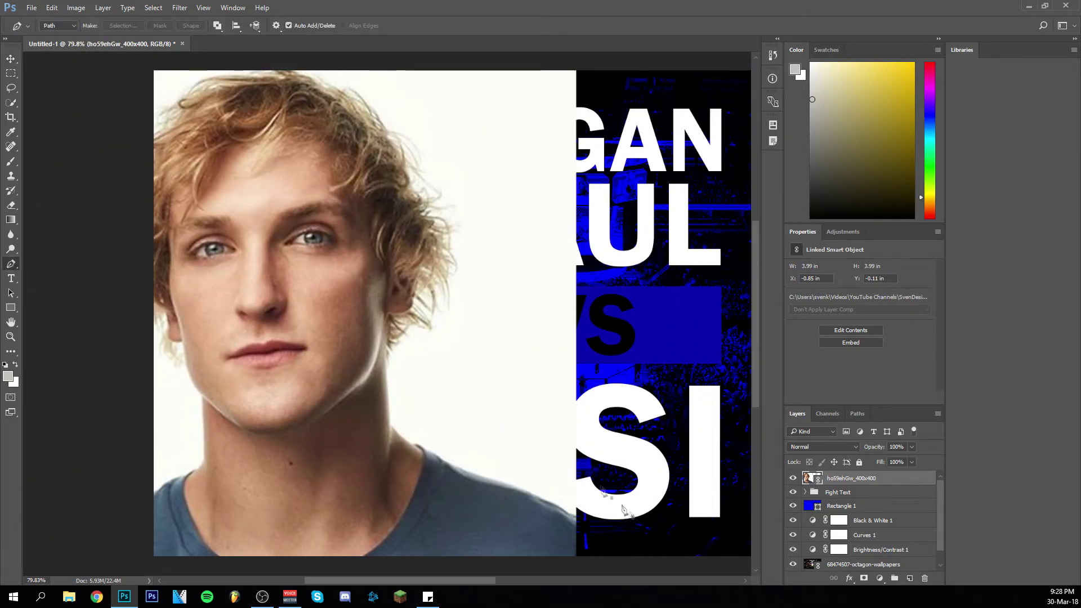
left_click(577, 521)
left_click(573, 515)
left_click(558, 508)
left_click(538, 499)
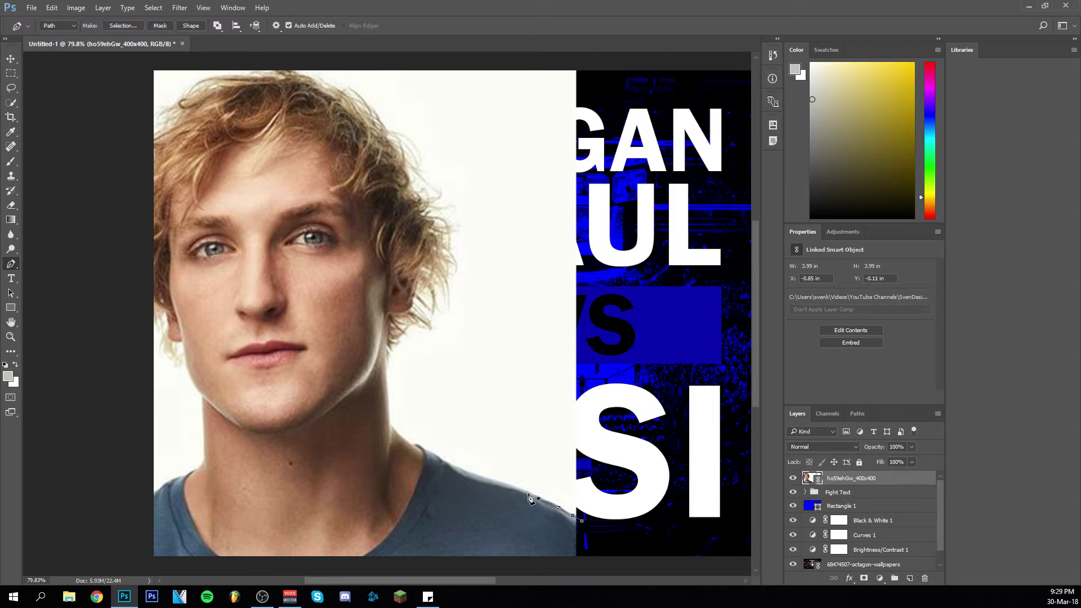
left_click(512, 487)
left_click(498, 482)
left_click(486, 478)
left_click(419, 446)
left_click(410, 445)
Continue the path up the right side of the neck, around the ear and along the side of the hair
left_click(389, 420)
left_click(385, 374)
left_click(384, 351)
left_click(385, 332)
left_click(385, 315)
left_click(413, 294)
left_click(433, 219)
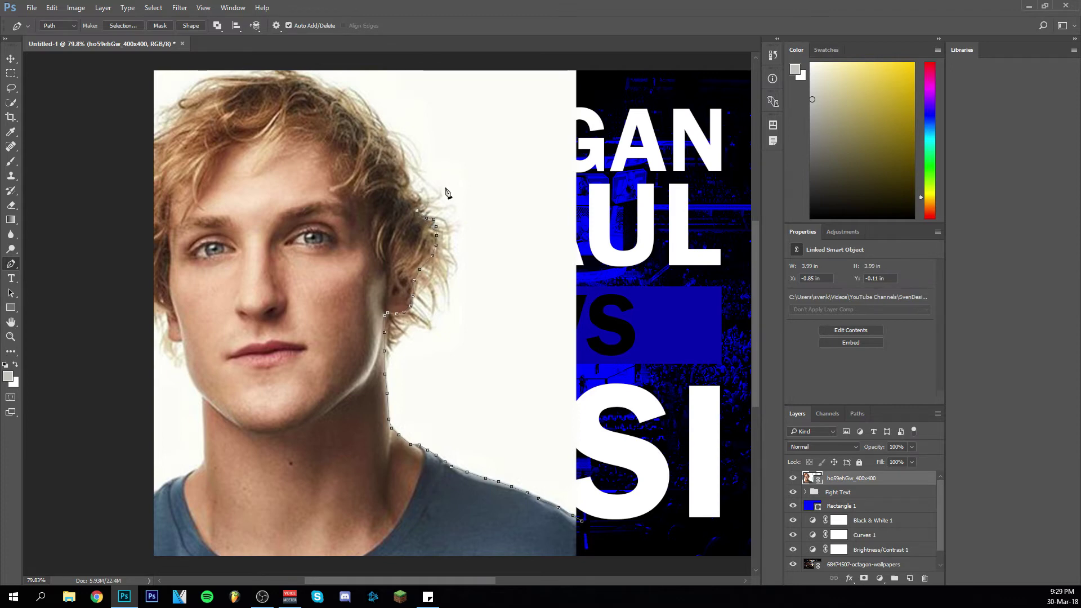
left_click(408, 182)
left_click(403, 160)
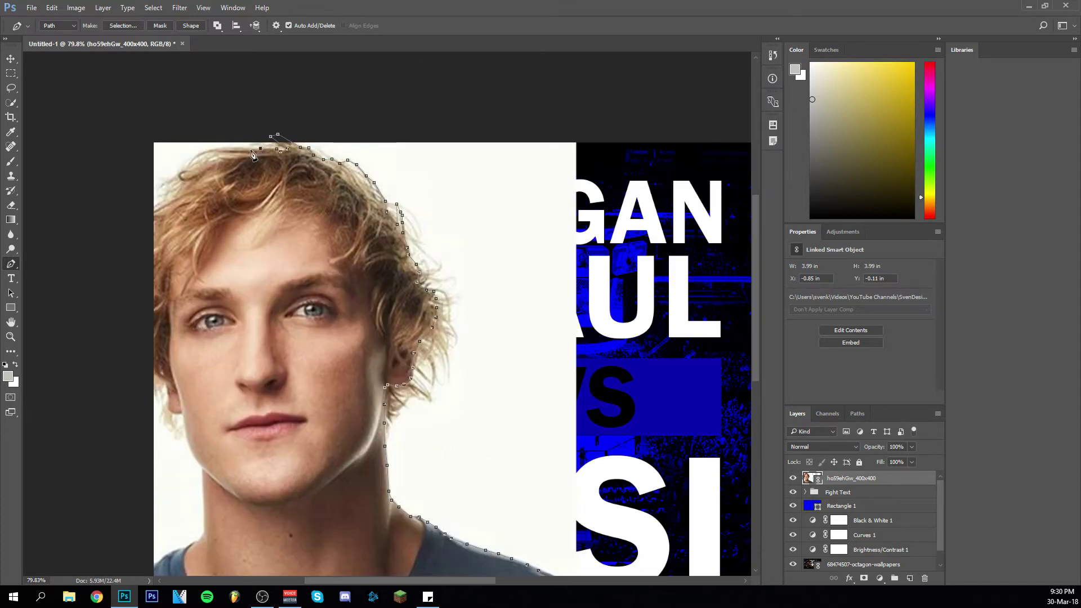
Trace the path over the top of the hair and down to just outside the canvas's left edge
left_click(238, 148)
left_click(210, 148)
left_click(204, 152)
left_click(192, 159)
left_click(186, 169)
left_click(180, 172)
left_click(175, 177)
left_click(167, 190)
left_click(159, 206)
left_click(148, 217)
Run the path down outside the left canvas edge, back in at the ear and along the jaw
left_click(145, 372)
left_click(159, 376)
left_click(168, 383)
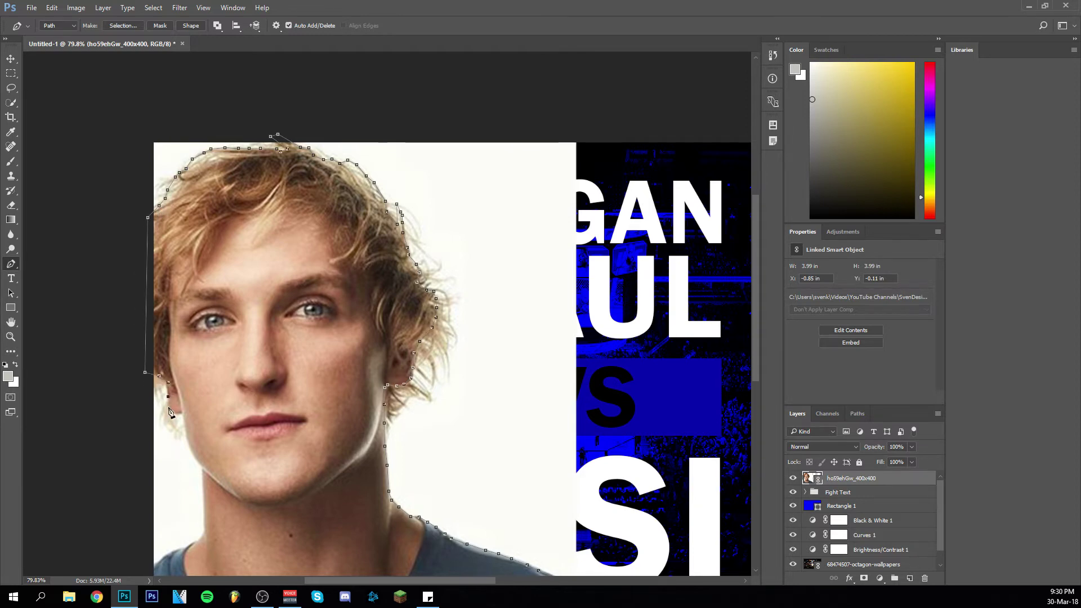
left_click(184, 422)
left_click(188, 439)
left_click(202, 464)
Continue the path down the left side of the neck and along the left shoulder to the canvas edge
scroll(202, 465, "down", 2)
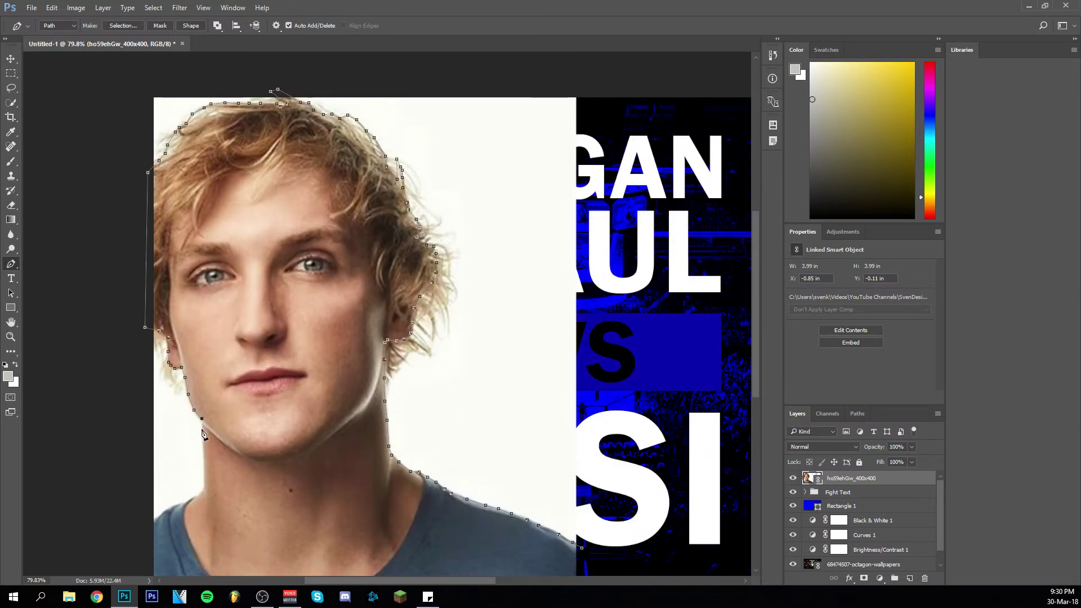
left_click(203, 446)
left_click(205, 470)
left_click(201, 493)
left_click(193, 498)
left_click(178, 505)
left_click(170, 508)
left_click(163, 512)
left_click(159, 517)
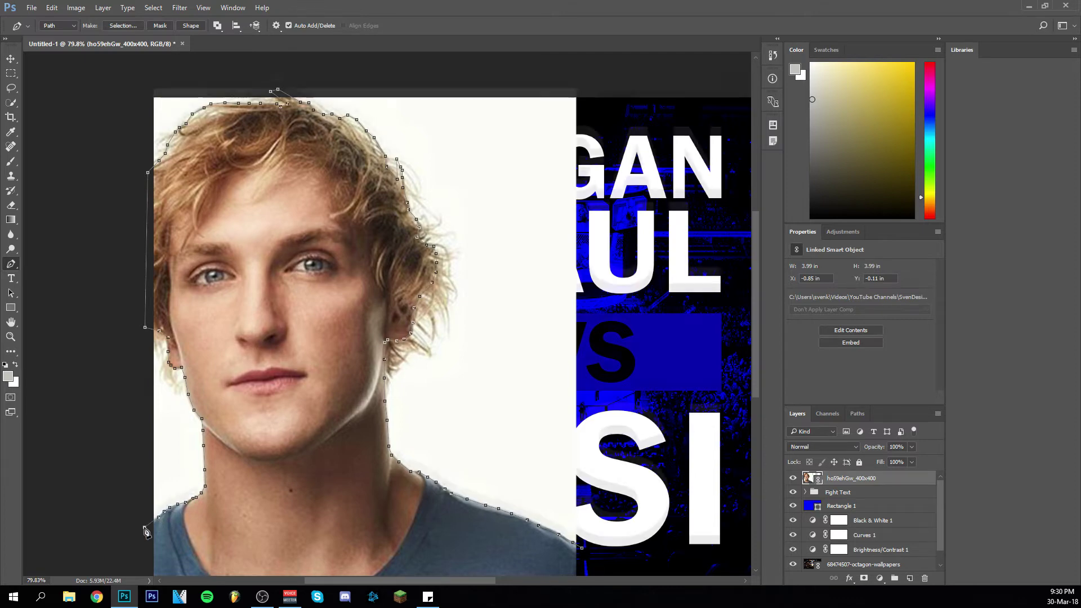
Close the path by running it outside the canvas, below the shirt and back to the right shoulder
left_click(145, 529)
scroll(145, 530, "down", 3)
left_click(142, 476)
left_click(580, 489)
left_click(593, 442)
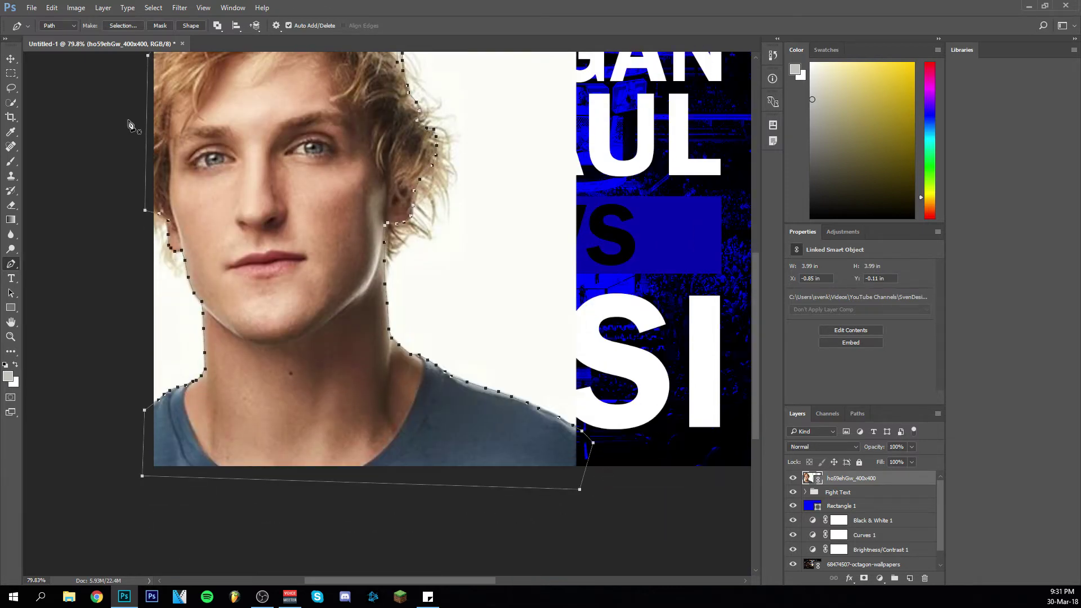
Convert the closed portrait path into a selection and invert it to select the background around the figure
left_click(123, 25)
left_click(551, 222)
key("z")
right_click(467, 274)
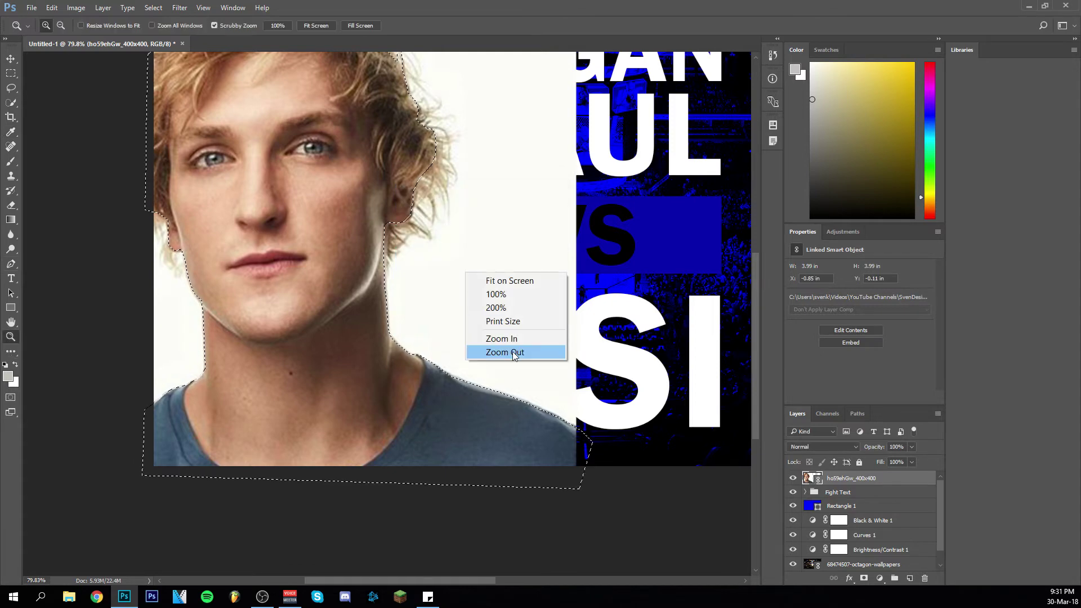
left_click(513, 352)
right_click(220, 343)
left_click(273, 423)
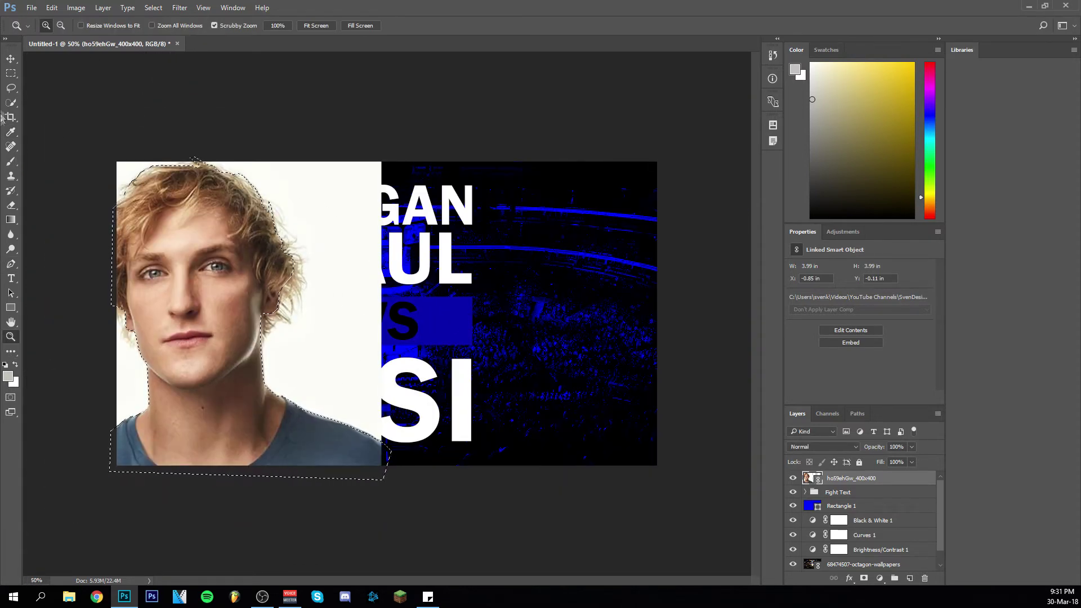
left_click(152, 8)
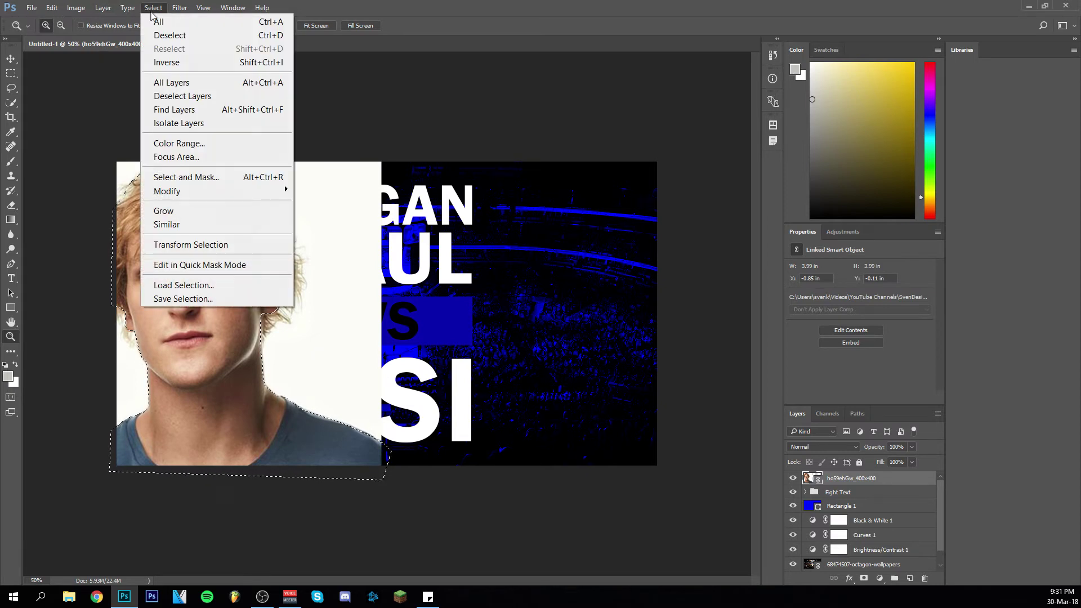
left_click(170, 62)
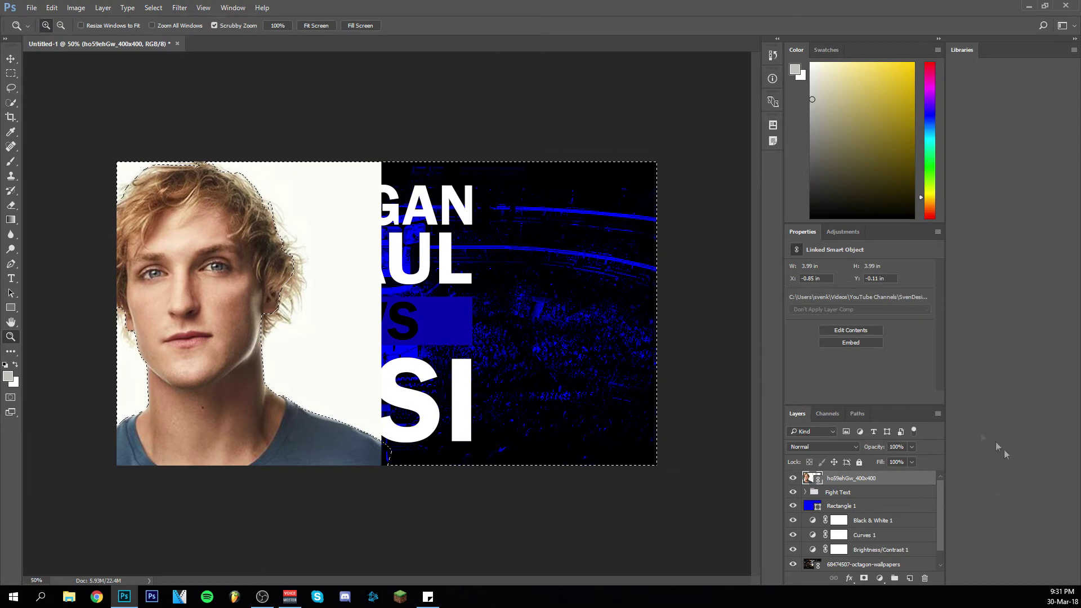
Rasterize the ho59ehGw_400x400 portrait layer, delete its selected white background and clear the selection
right_click(889, 483)
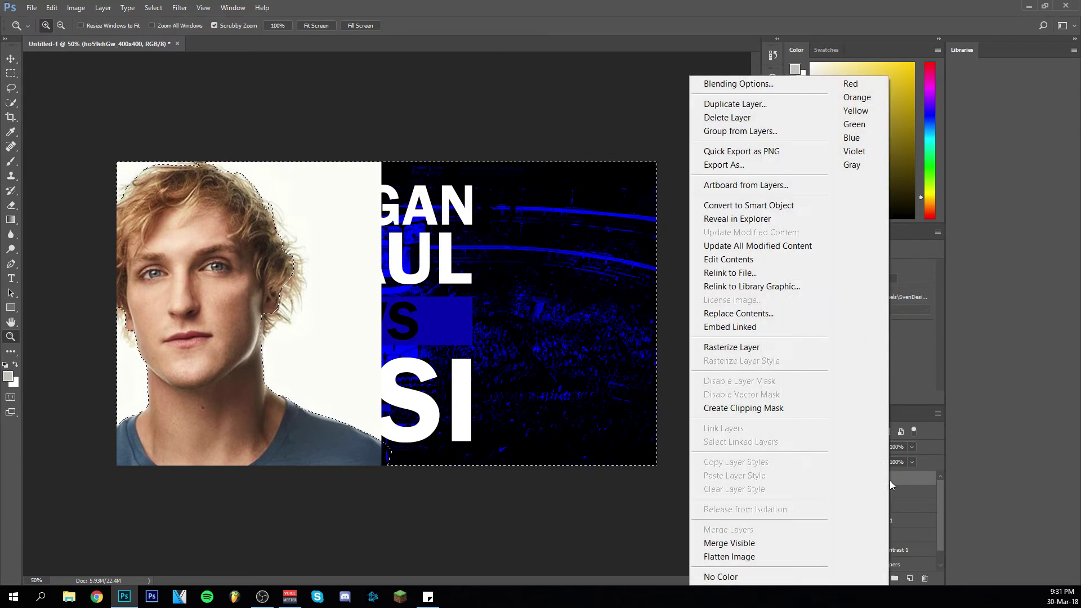
left_click(744, 353)
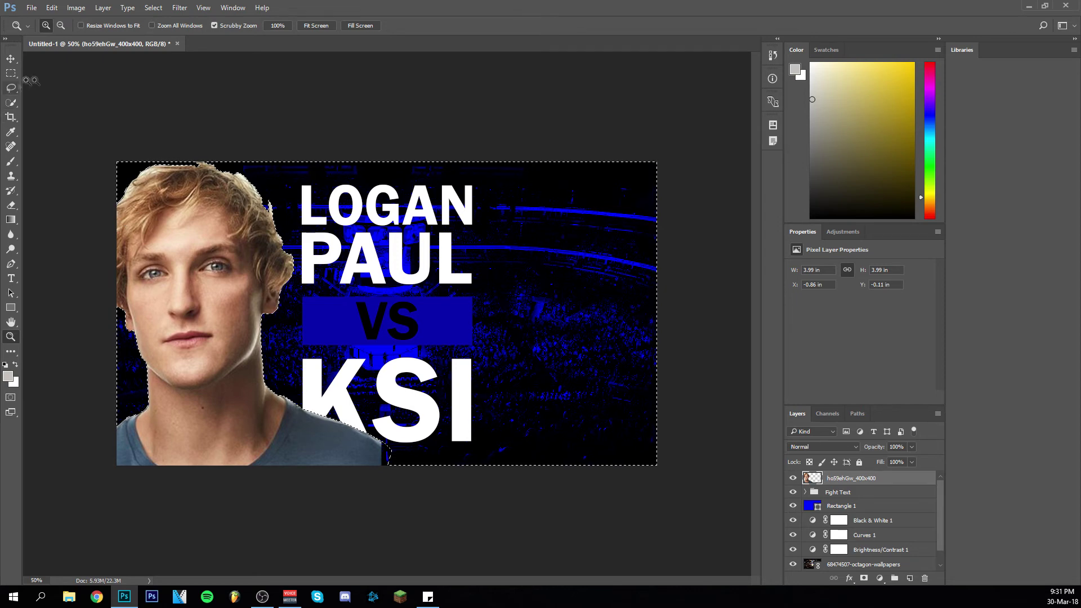
left_click(154, 7)
left_click(170, 36)
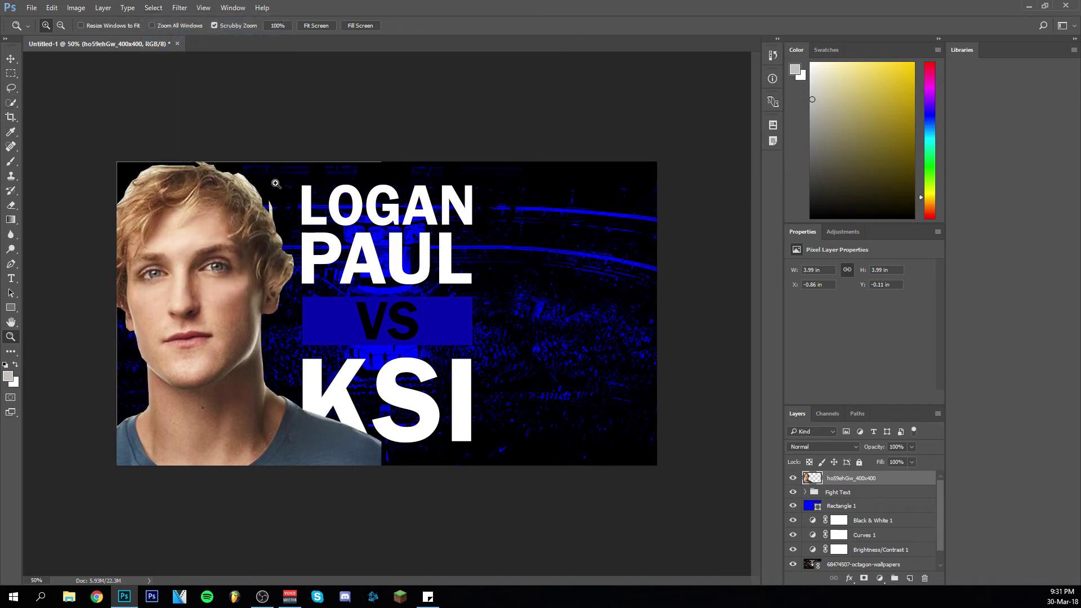
key("v")
left_click(422, 111)
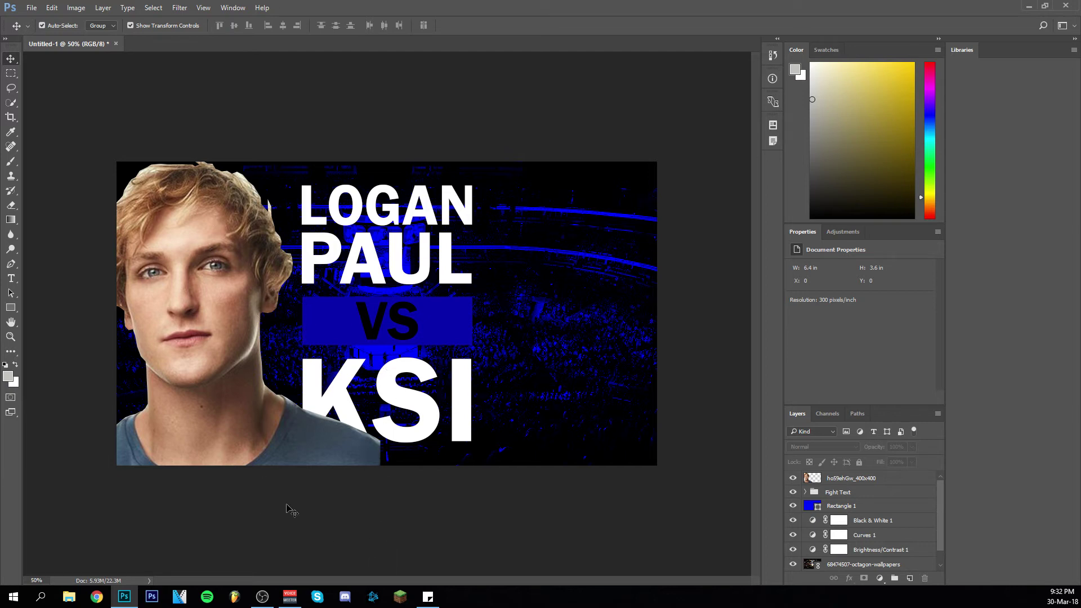
Try to enclose the excess shirt at the figure's right-hand shoulder, over the KSI text, with a closed pen path
key("p")
left_click(295, 400)
left_click(297, 421)
left_click(298, 434)
left_click(300, 446)
left_click(299, 457)
left_click(302, 467)
left_click(302, 476)
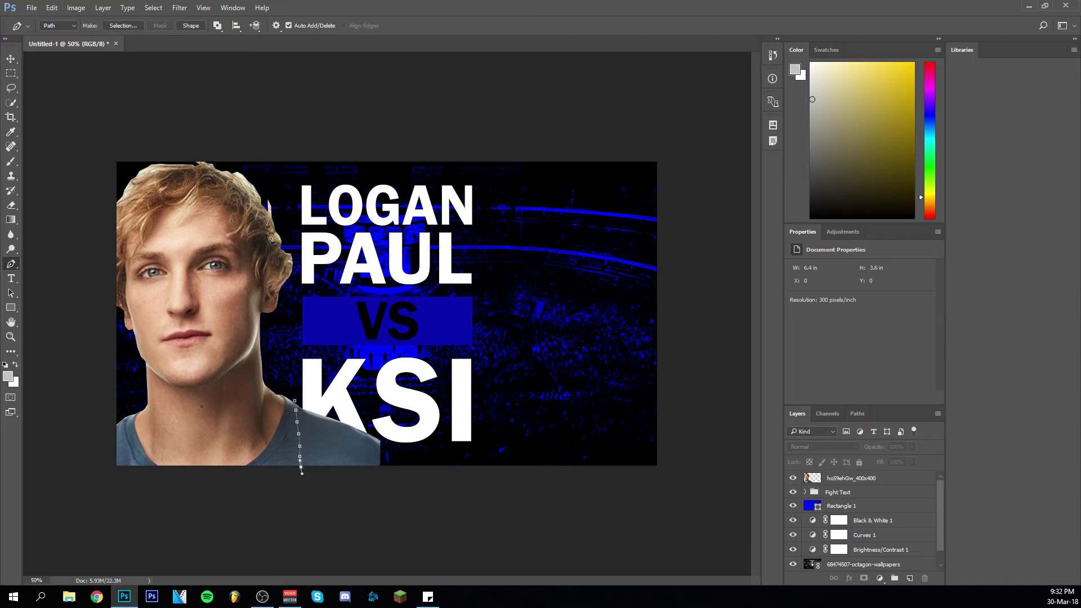
left_click(399, 495)
left_click(428, 440)
left_click(384, 380)
left_click(295, 400)
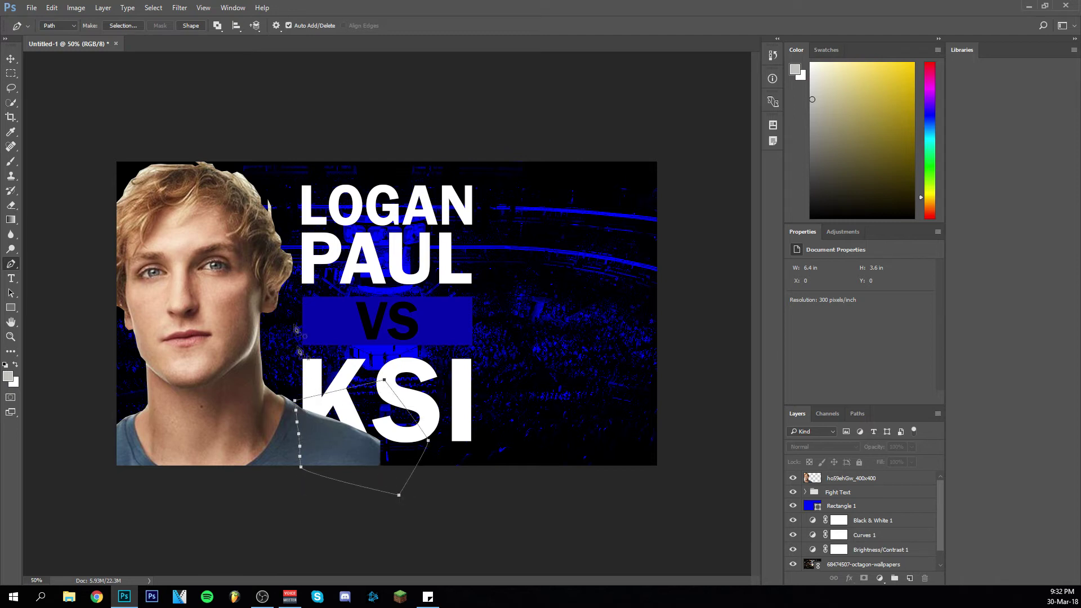
Convert the shoulder path into a selection with no portrait layer active and undo it
left_click(122, 25)
left_click(546, 223)
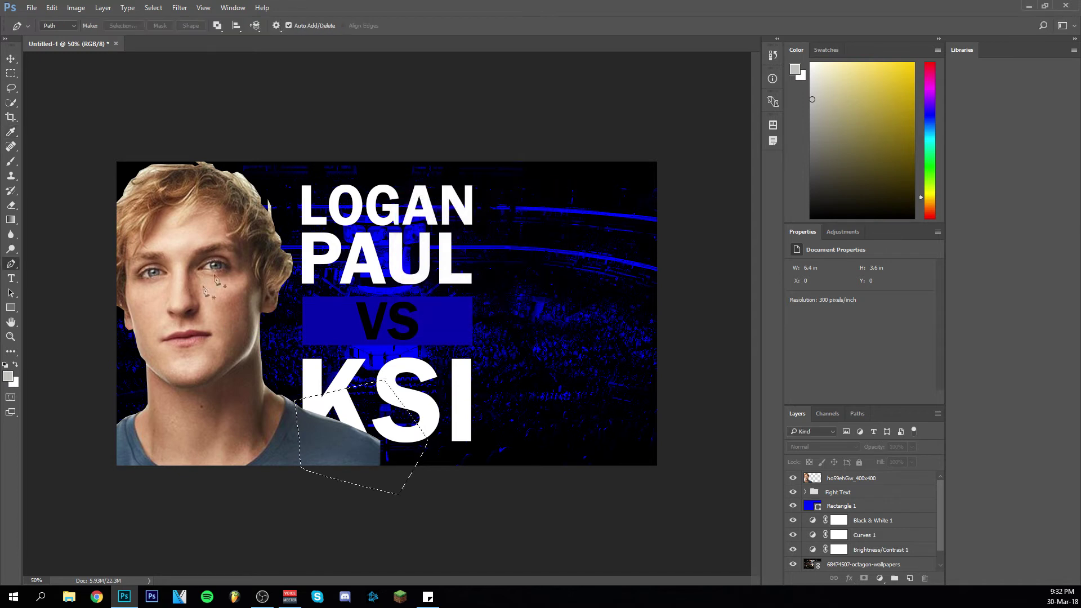
key("ctrl+z")
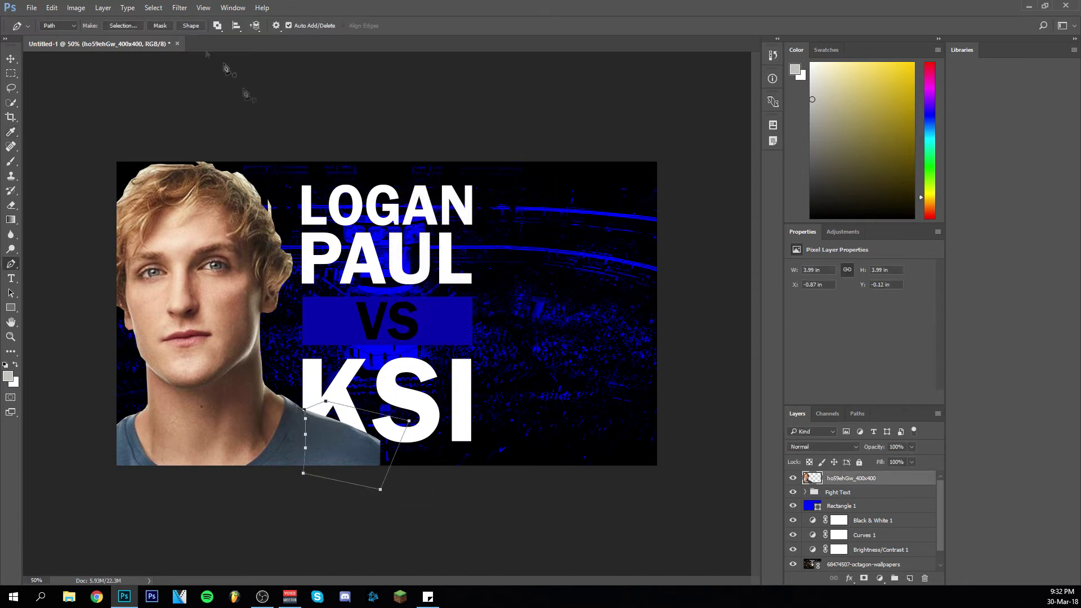
Delete the shoulder area enclosed by the redrawn path from the portrait, then place the portrait layer directly below the Fight Text group
left_click(123, 25)
left_click(545, 225)
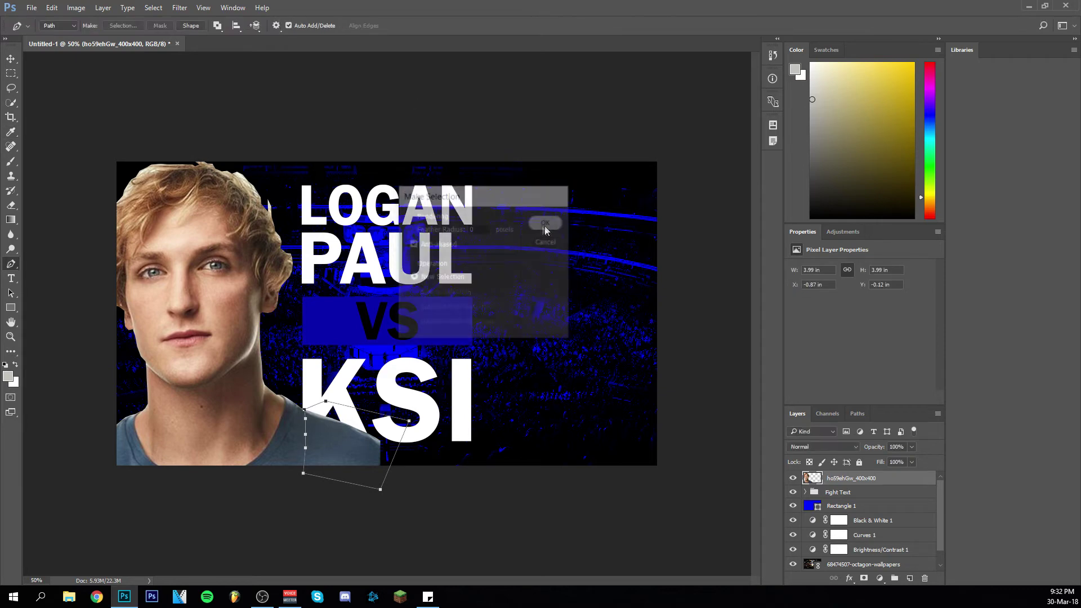
key("Delete")
key("ctrl+d")
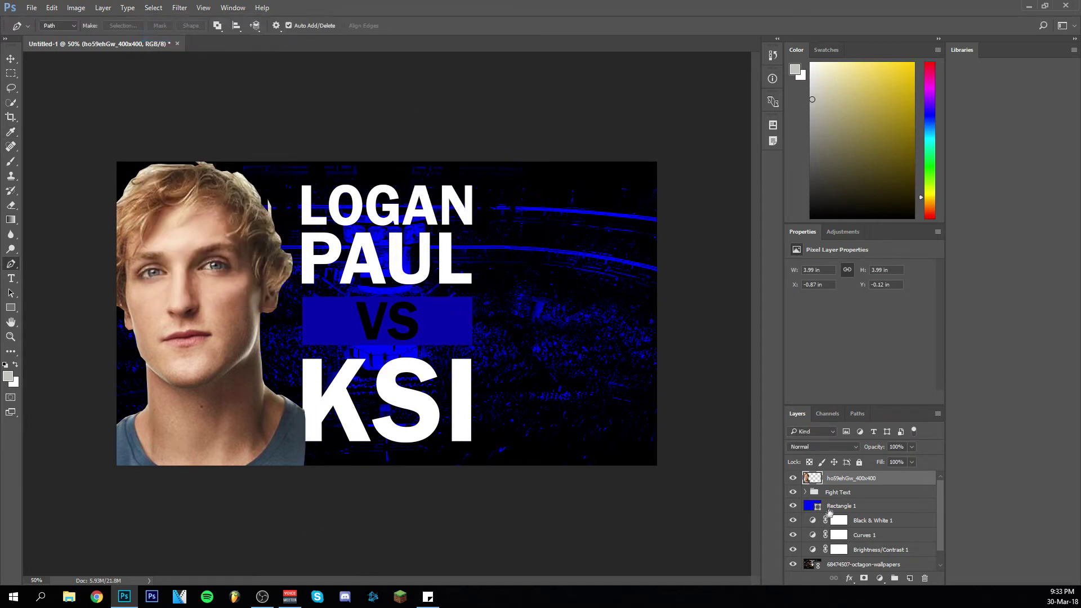
mouse_move(883, 480)
left_mouse_down()
mouse_move(878, 572)
mouse_move(885, 464)
mouse_move(883, 478)
left_mouse_up()
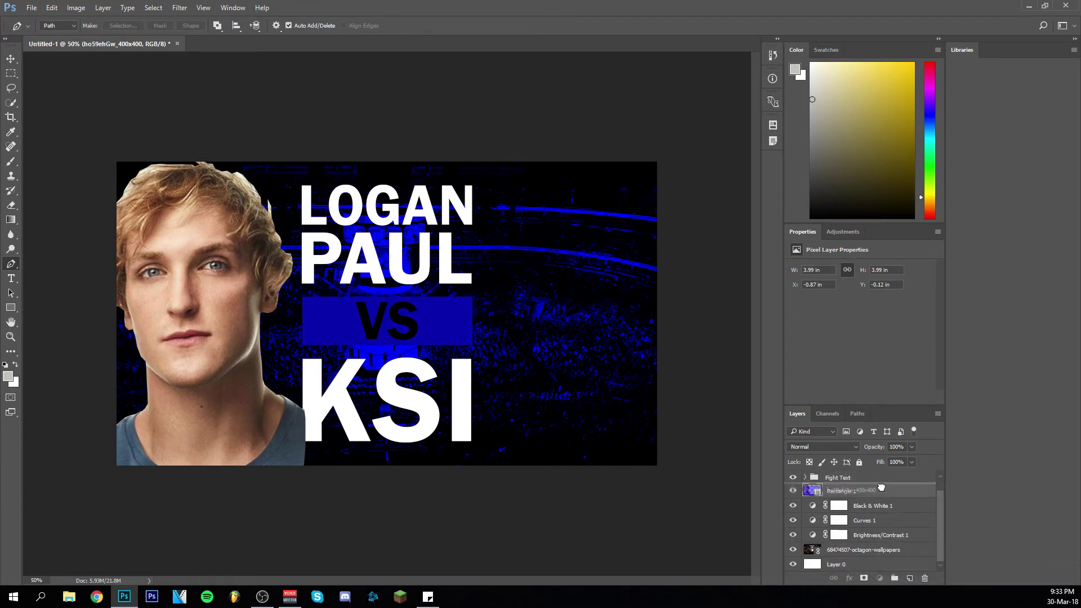
Erase the stray white fringe along the right side of the hair with a smaller soft round eraser at 0% hardness
key("e")
key("ctrl+1")
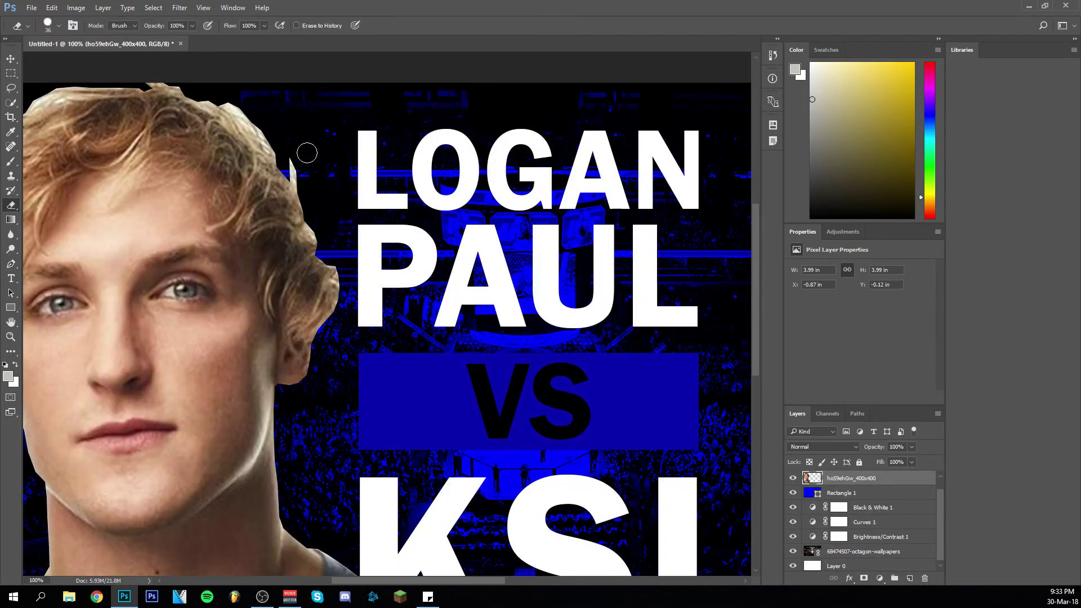
right_click(321, 151)
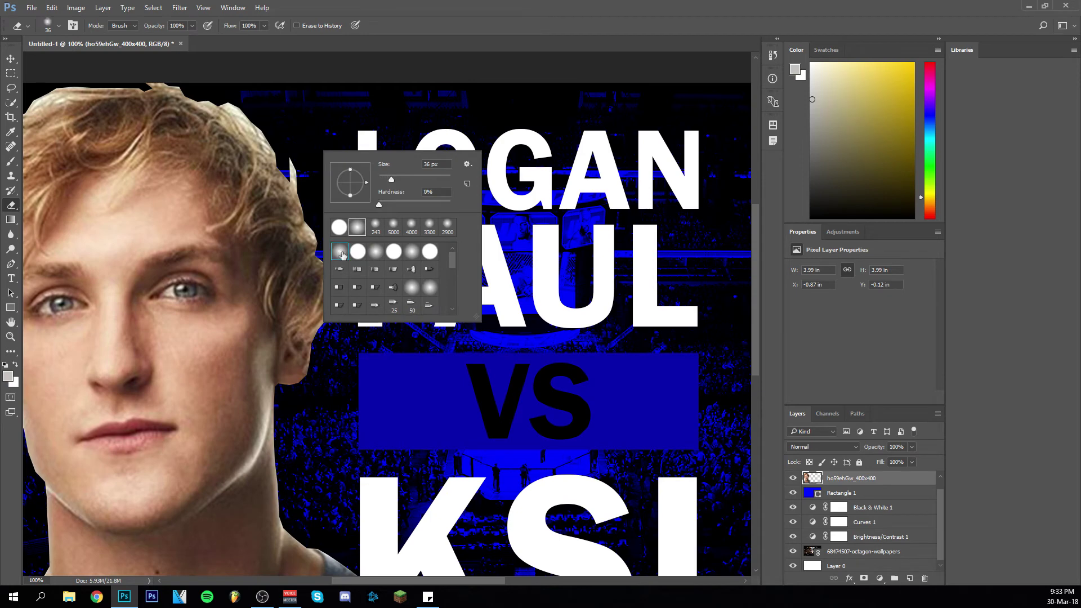
left_click_drag(395, 182, 389, 180)
key("Return")
mouse_move(327, 316)
left_mouse_down()
mouse_move(323, 252)
mouse_move(289, 162)
left_mouse_up()
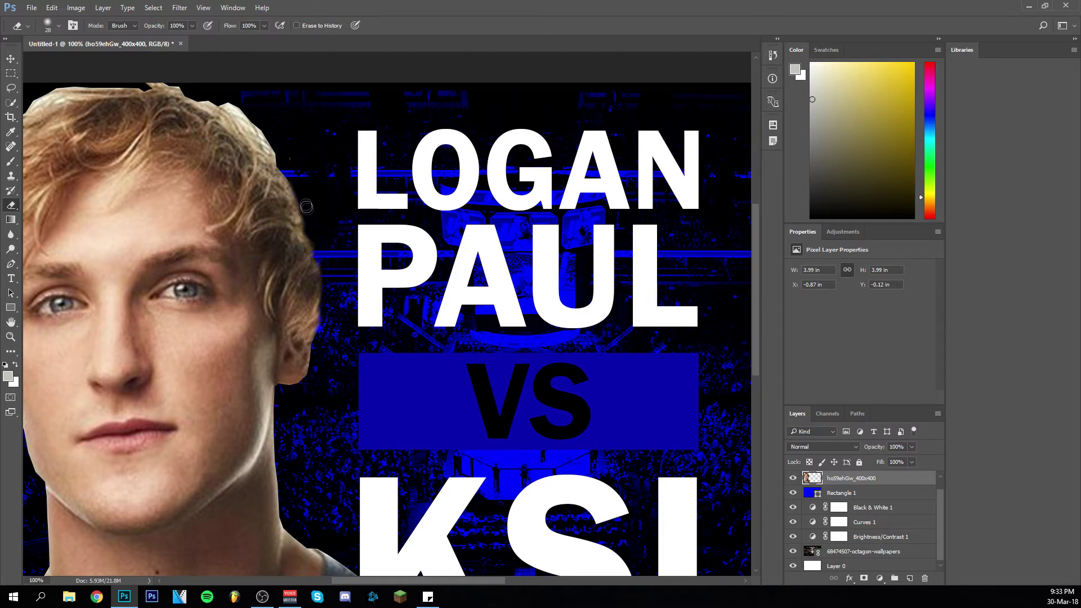
Trace a tighter pen path just inside the hair edge from the right ear over the crown to the left canvas edge
scroll(335, 321, "up", 3)
key("p")
left_click(294, 253)
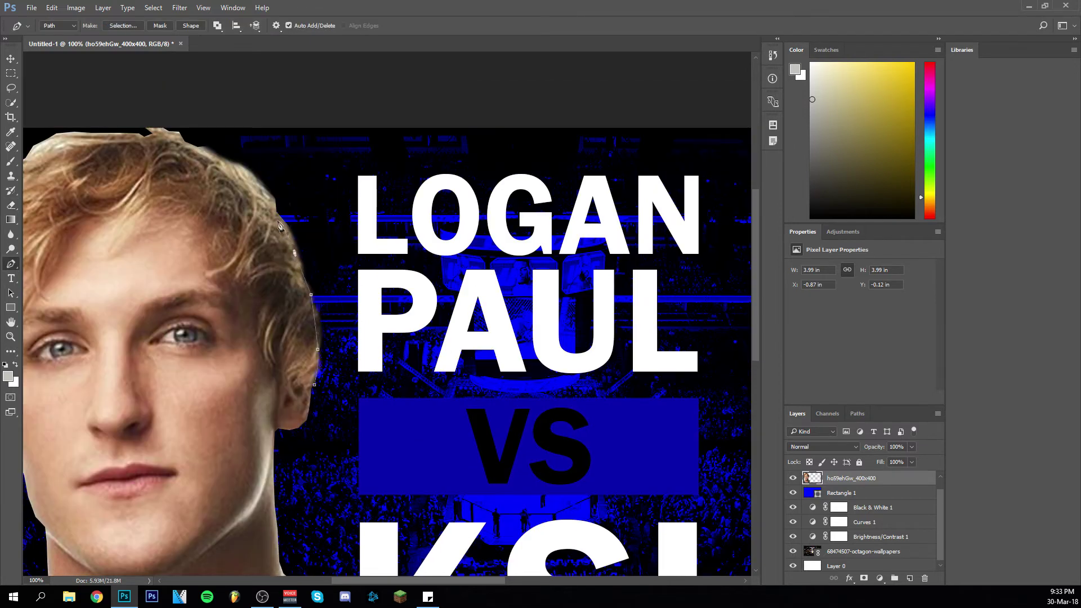
left_click(247, 177)
left_click(204, 156)
left_click(173, 140)
scroll(169, 146, "up", 2)
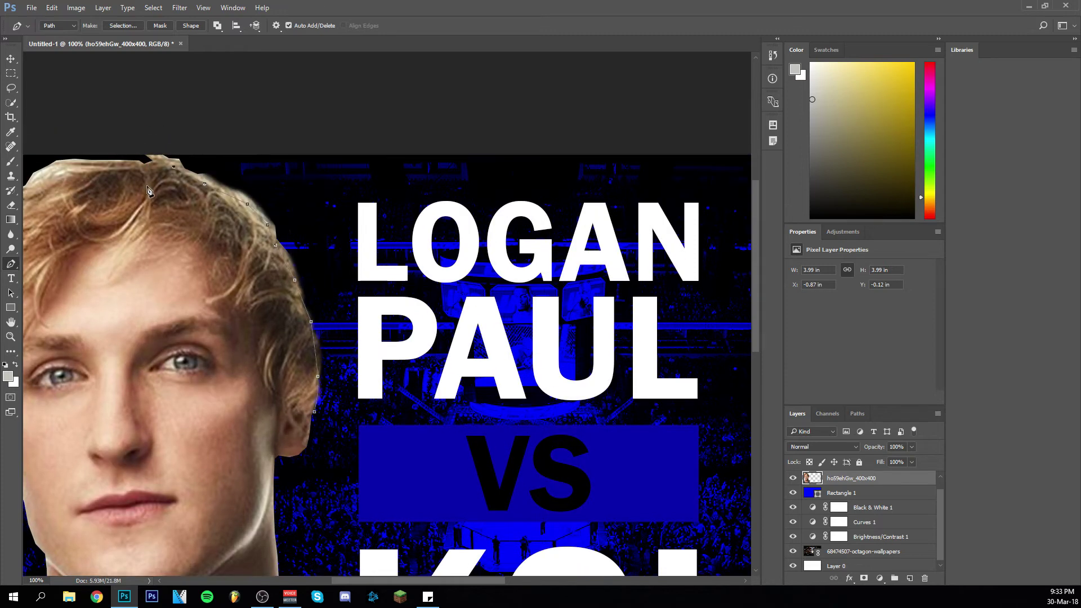
left_click(134, 168)
left_click(108, 165)
left_click(25, 189)
scroll(329, 258, "left", 5)
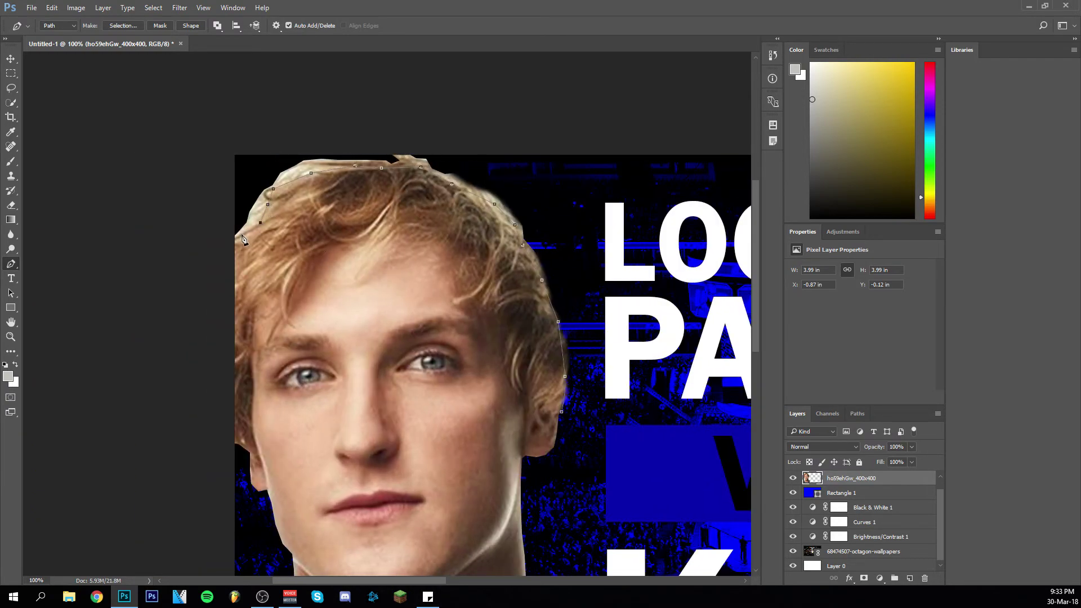
Close the hair path by running it outside the left canvas edge, above the head and back to the right ear
left_click_drag(194, 265, 194, 268)
left_click(209, 459)
left_click(179, 139)
left_click(323, 96)
left_click(624, 171)
left_click(584, 387)
left_click(562, 411)
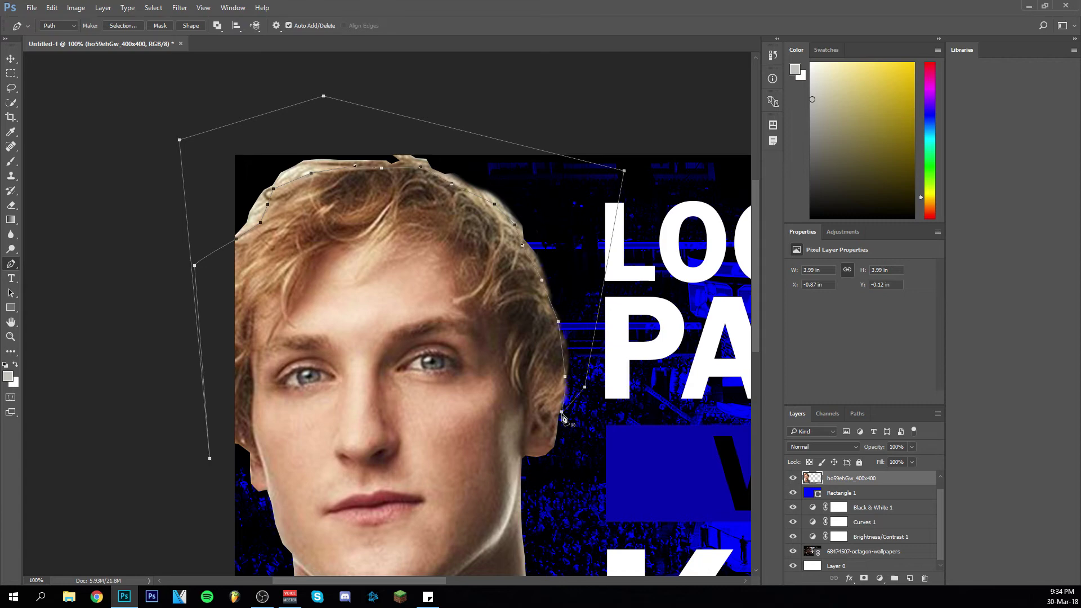
Convert the hair path into a selection with 0 px feather, delete the fringe inside it and deselect
left_click(122, 25)
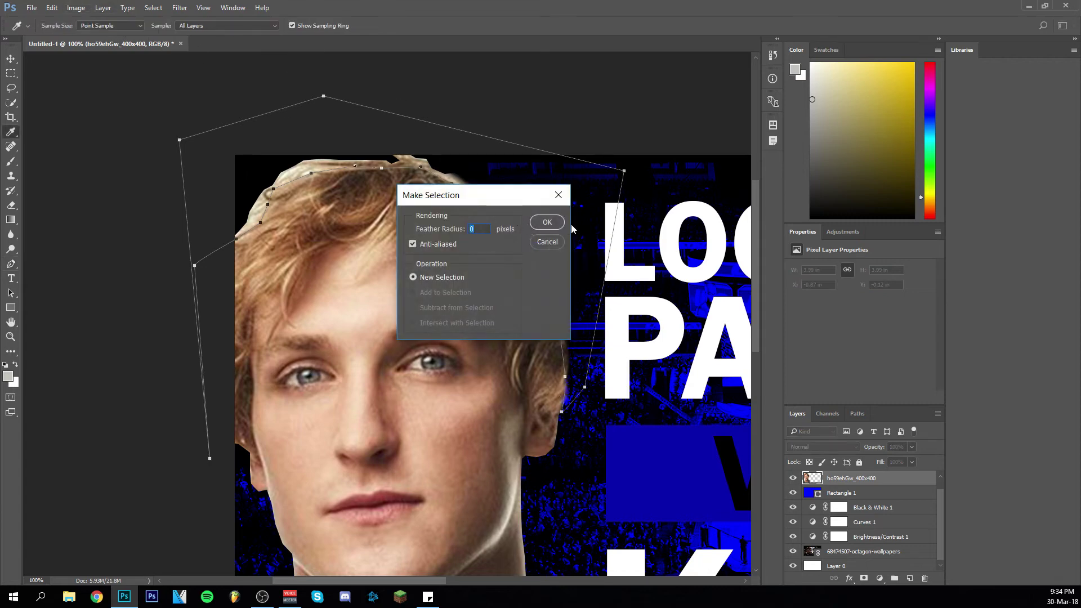
left_click(549, 223)
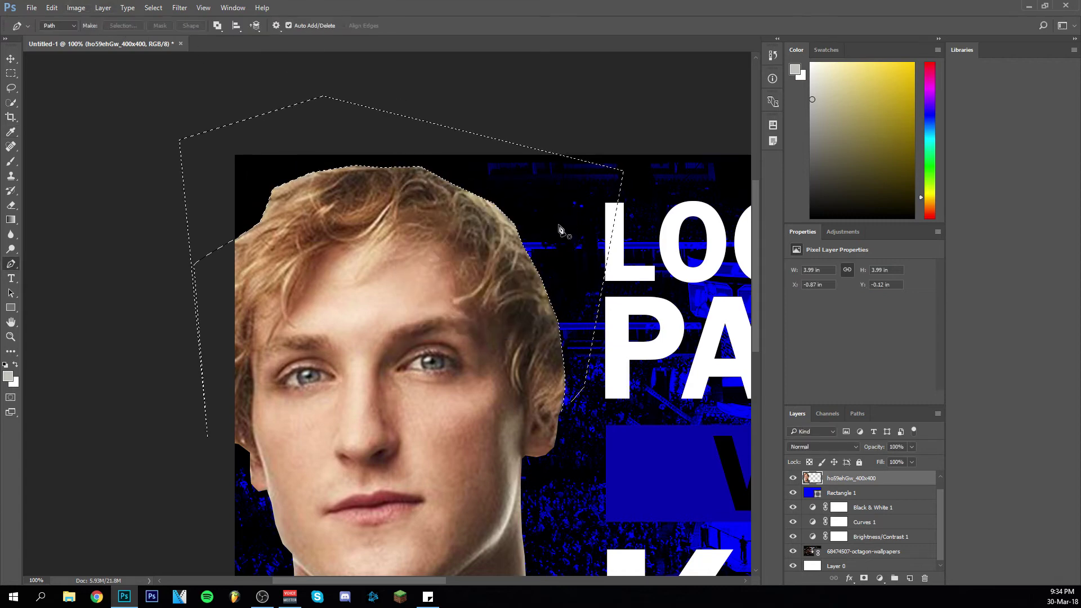
left_click(153, 7)
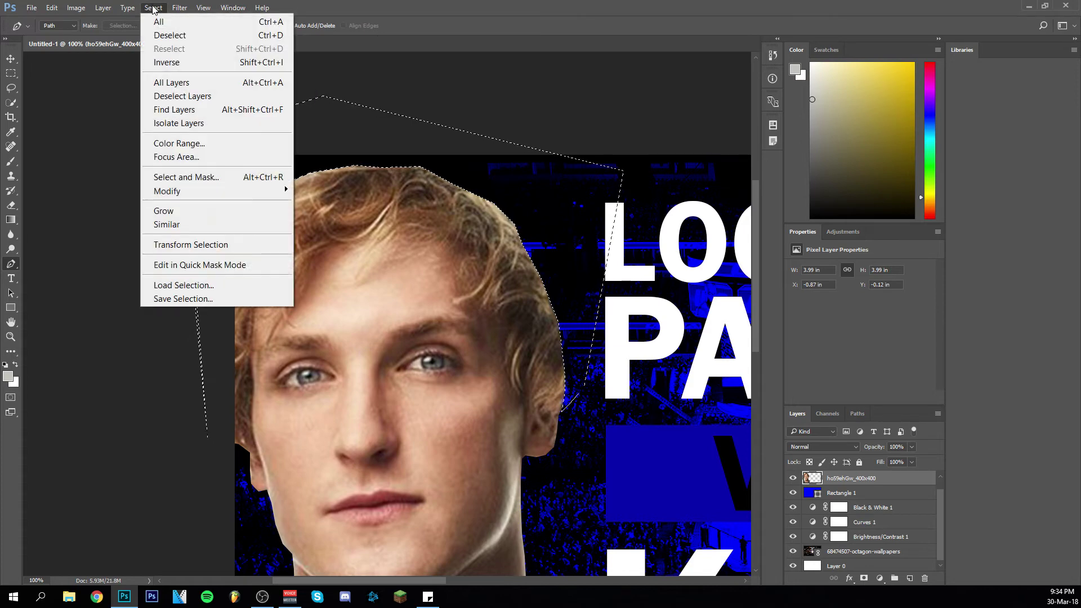
left_click(170, 35)
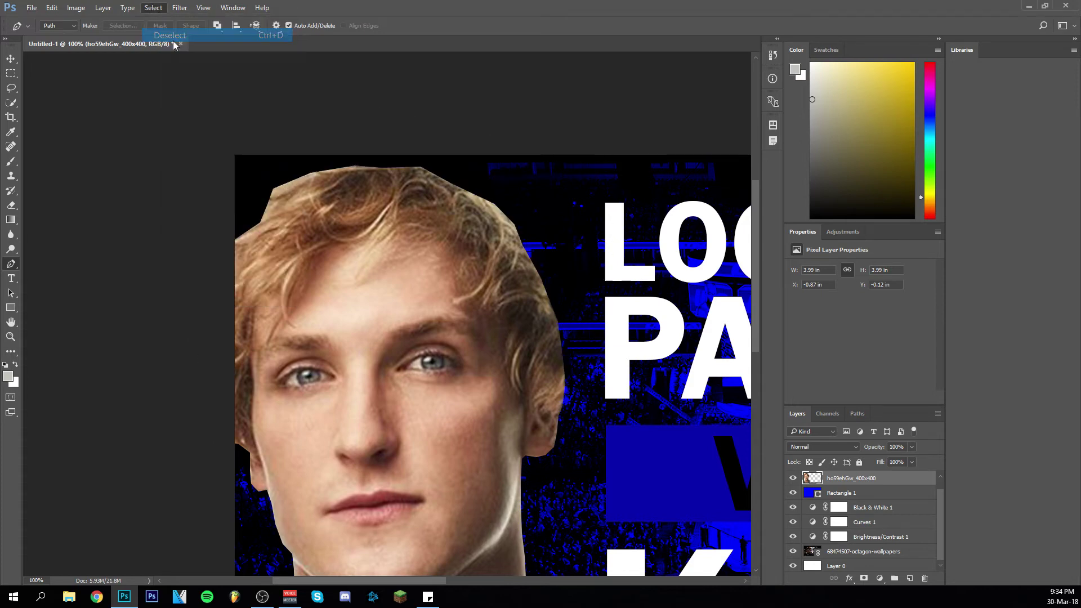
Soften the cut-out's hair outline from the left side to the right ear with a 21 px soft round eraser at 0% hardness
left_click(11, 336)
right_click(504, 372)
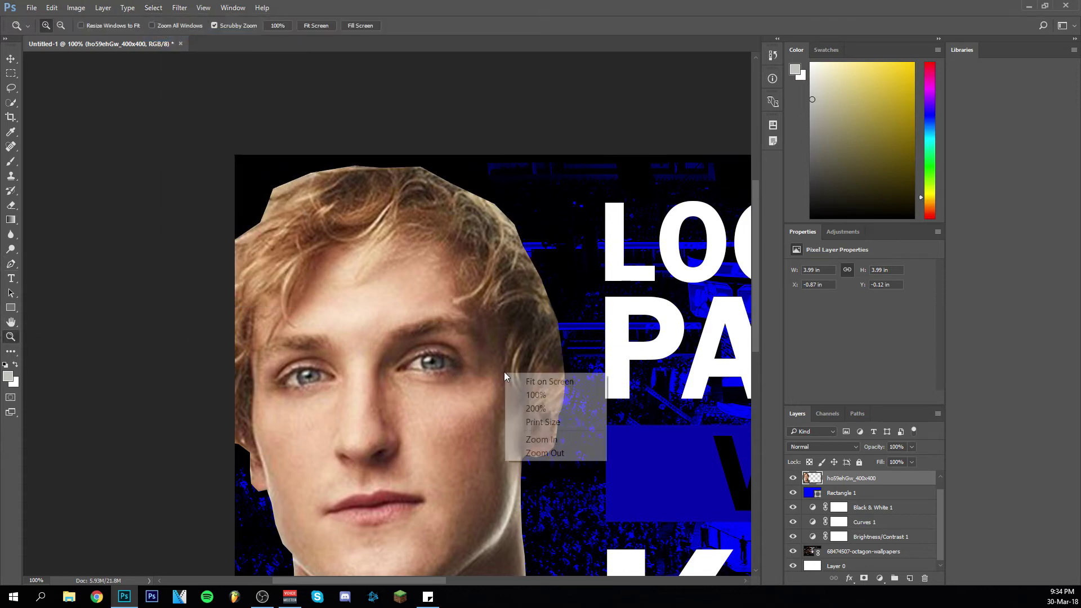
left_click(521, 452)
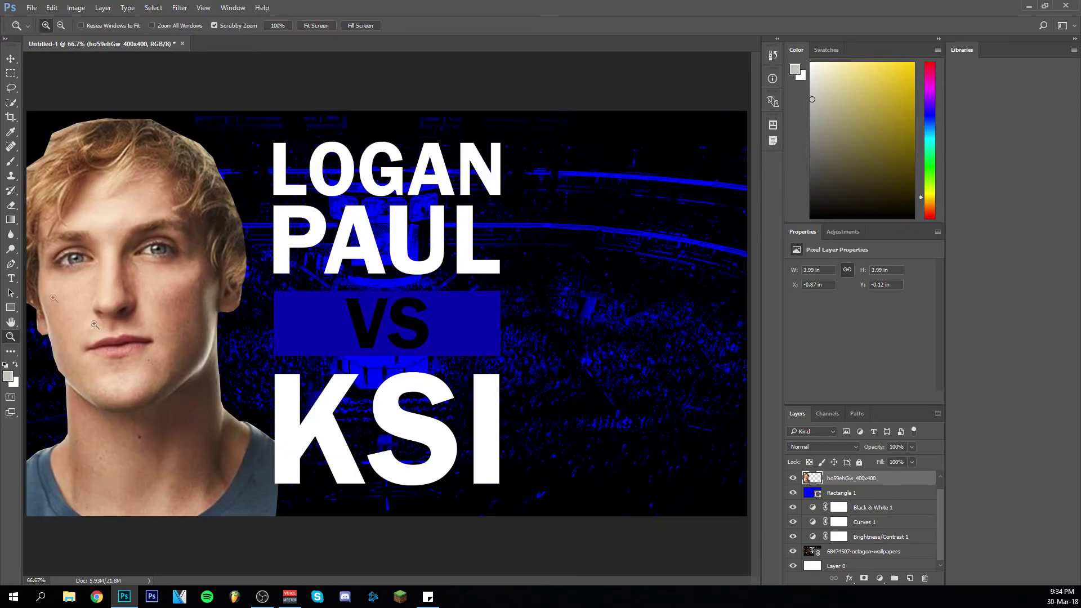
left_click(32, 179)
left_click_drag(349, 581, 327, 581)
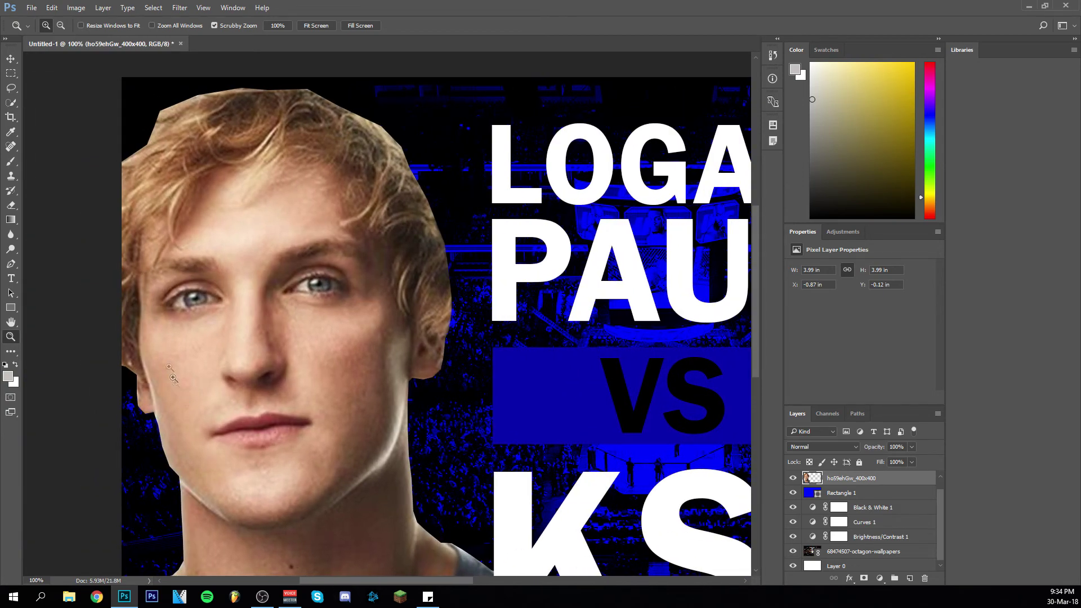
left_click(10, 205)
right_click(158, 237)
left_click(155, 237)
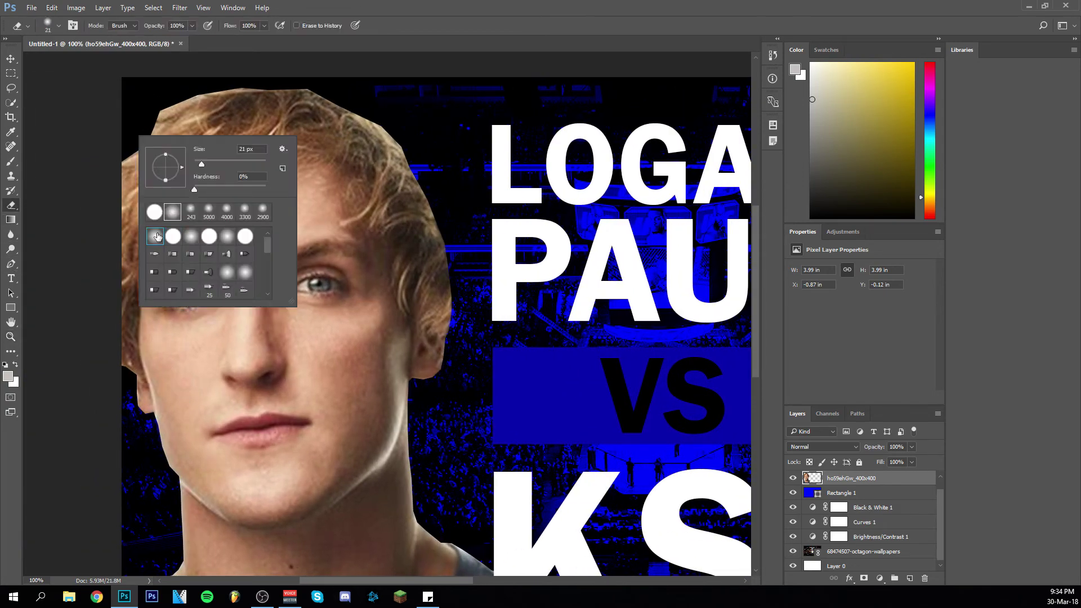
left_click(145, 120)
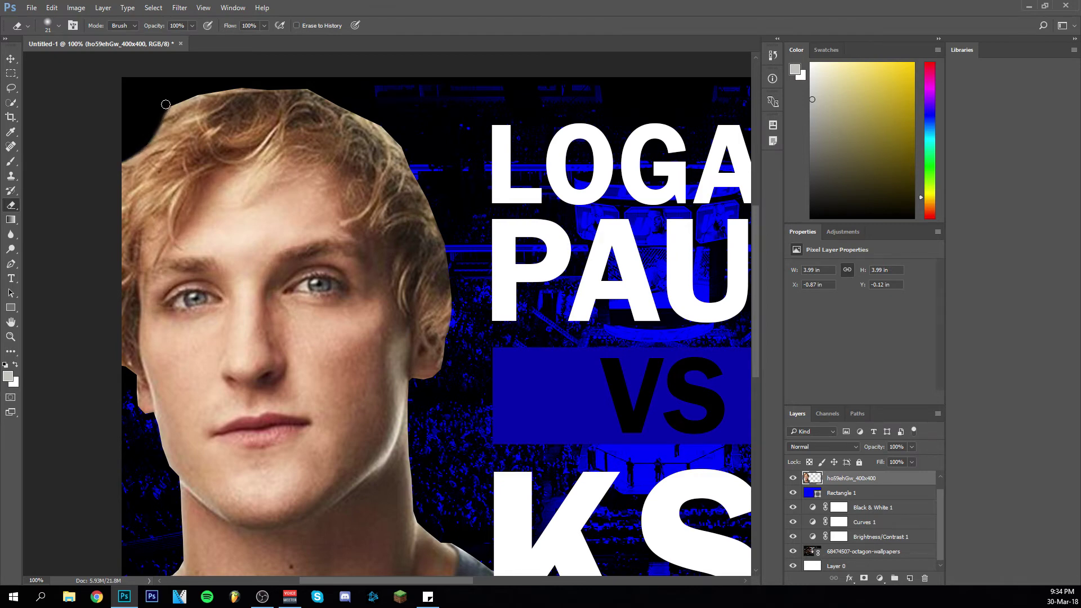
mouse_move(179, 97)
left_mouse_down()
mouse_move(291, 83)
mouse_move(438, 371)
left_mouse_up()
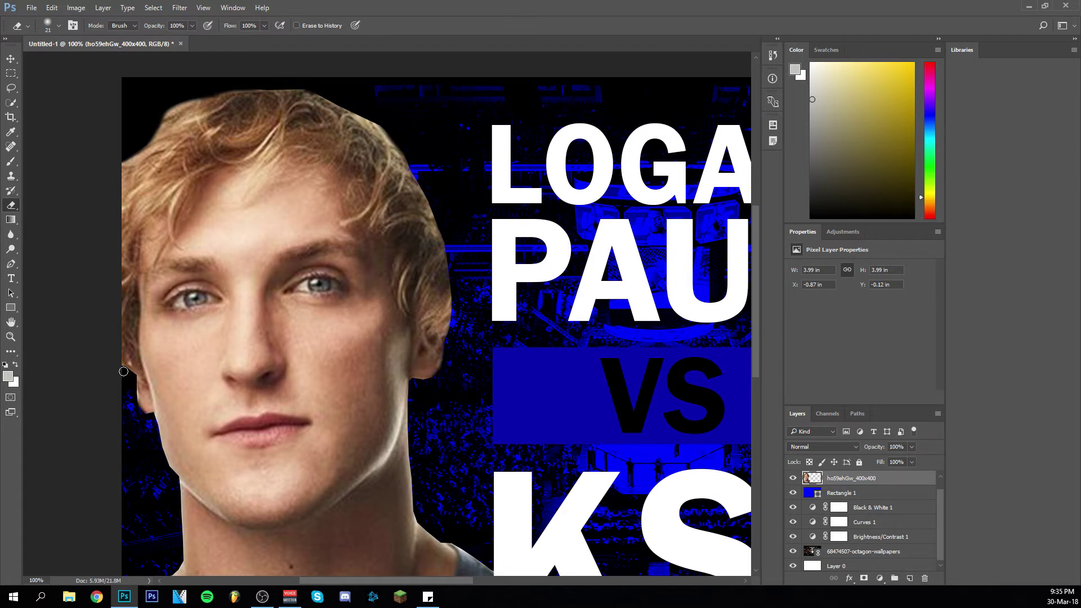
Add Black & White, Brightness/Contrast and Curves adjustment layers directly above the portrait layer
key("z")
left_click(142, 415, "alt")
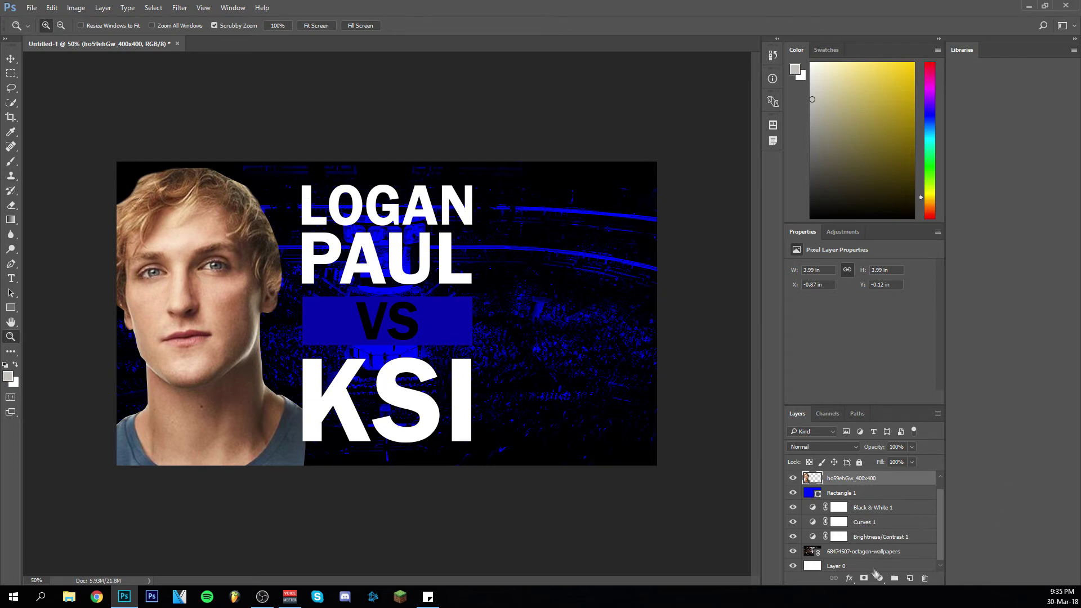
left_click(878, 577)
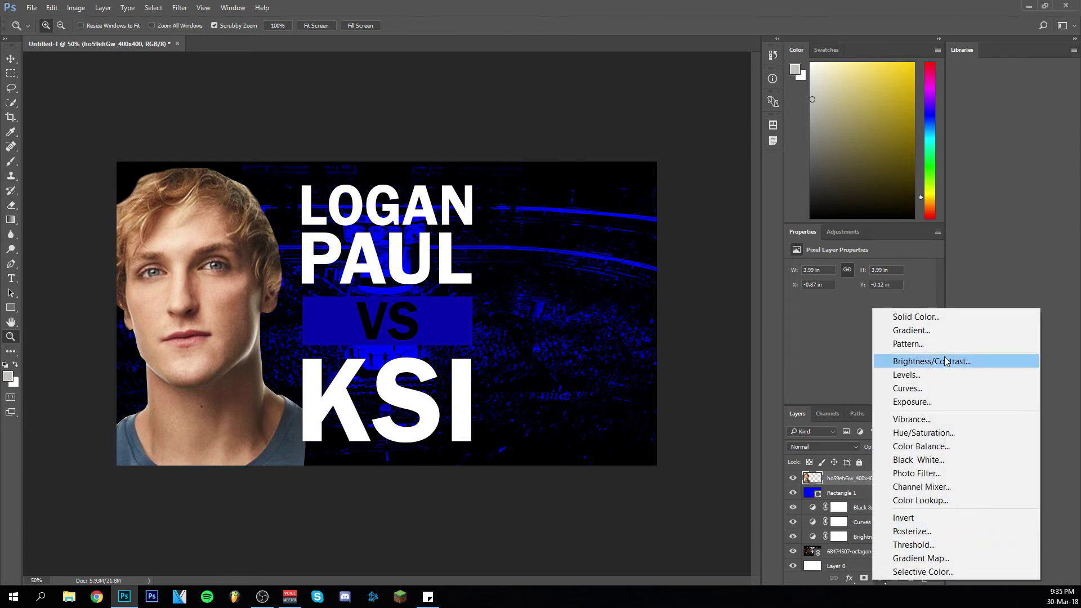
left_click(930, 460)
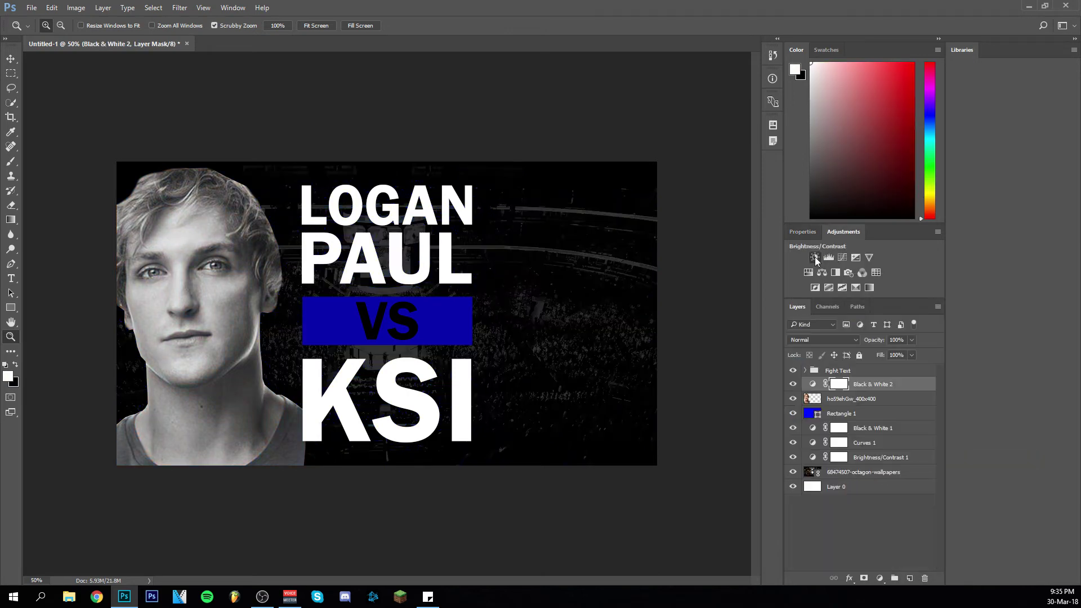
left_click(815, 257)
left_click(849, 234)
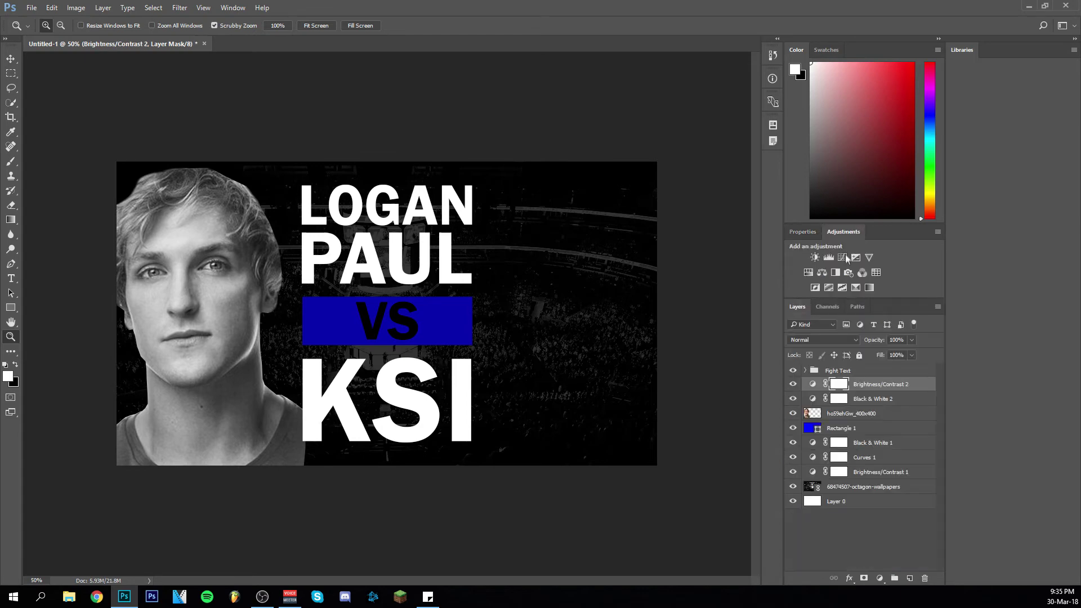
left_click(839, 258)
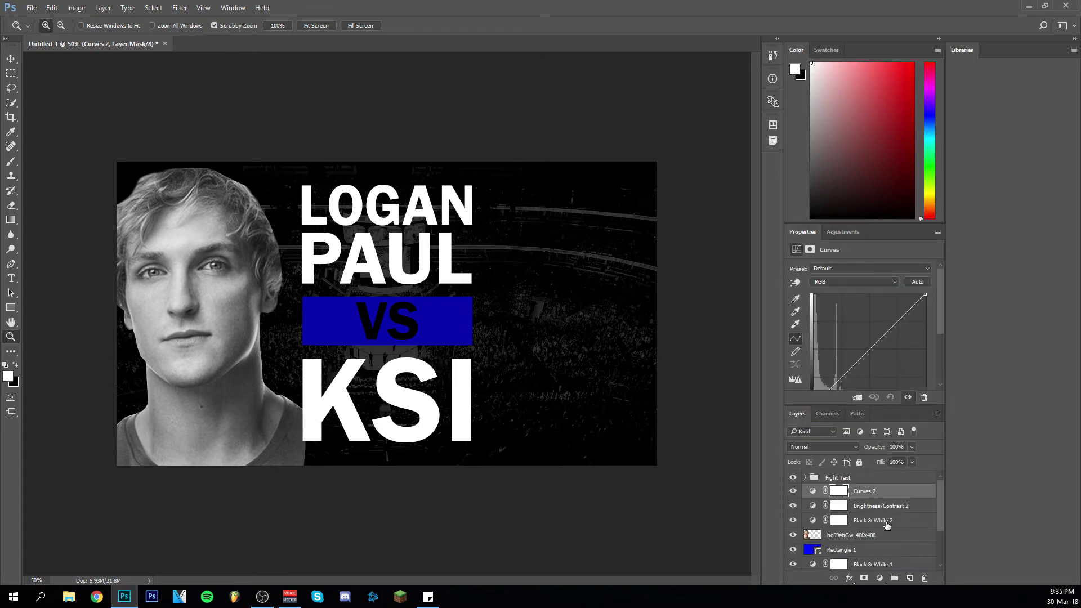
Clip the Black & White 2, Brightness/Contrast 2 and Curves 2 adjustment layers to the Logan Paul portrait layer
left_click(887, 524)
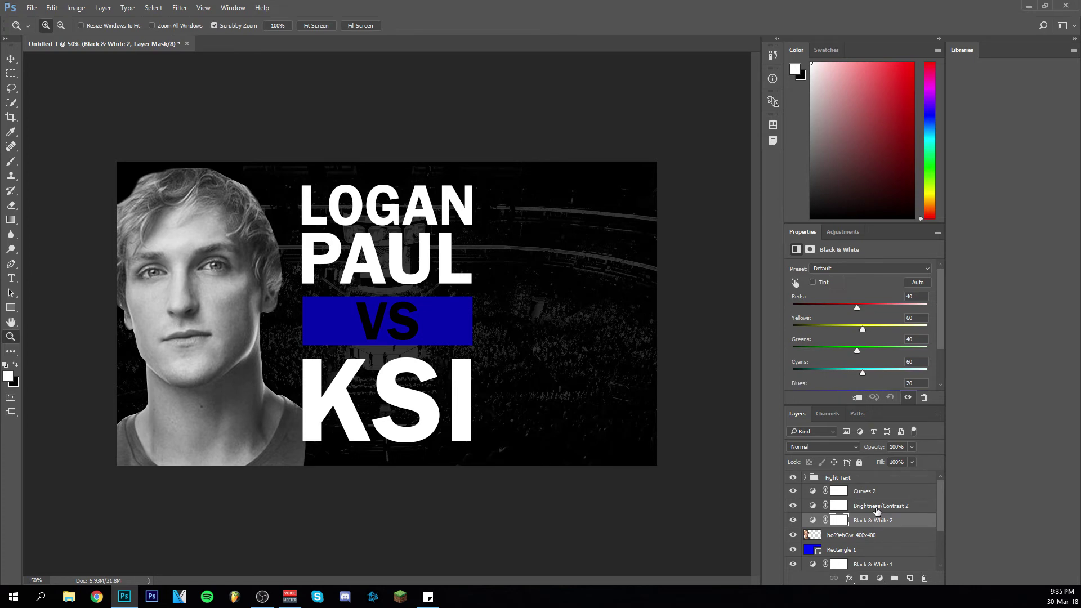
left_click(877, 509, "shift")
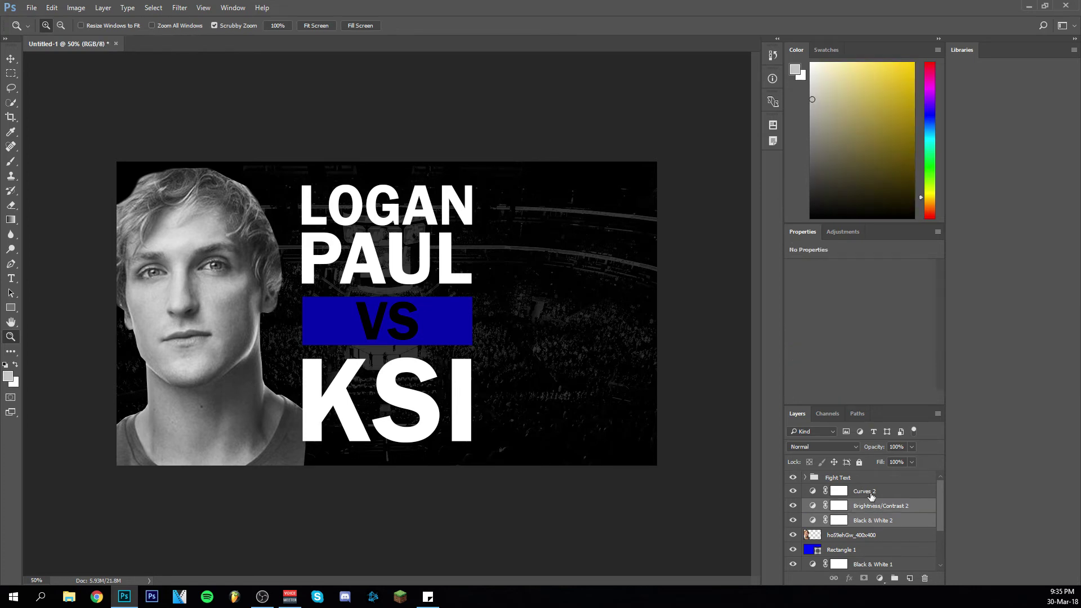
left_click(871, 493, "shift")
right_click(879, 512)
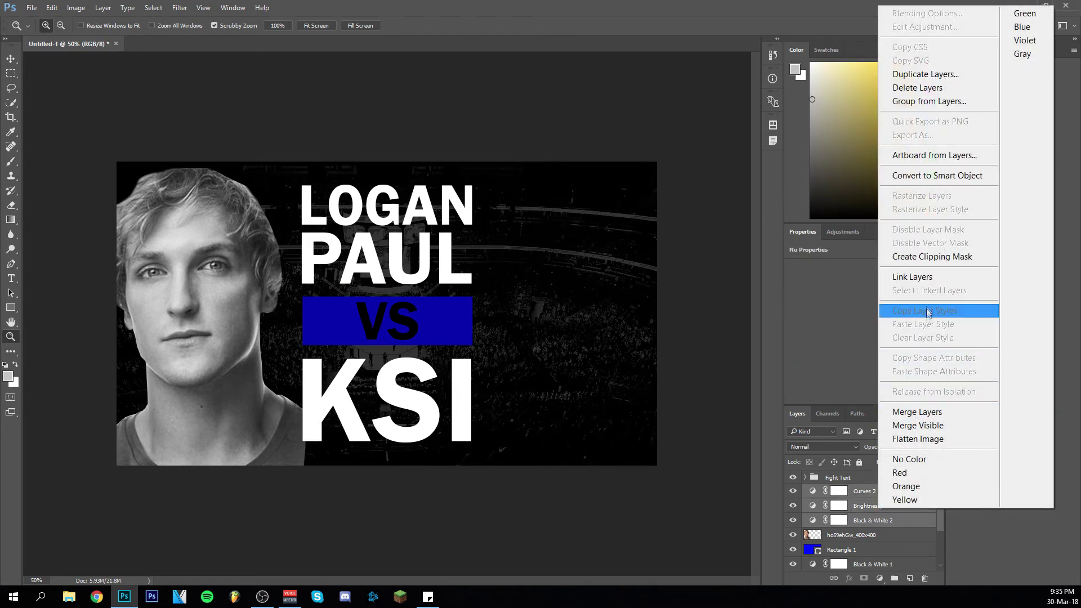
left_click(926, 261)
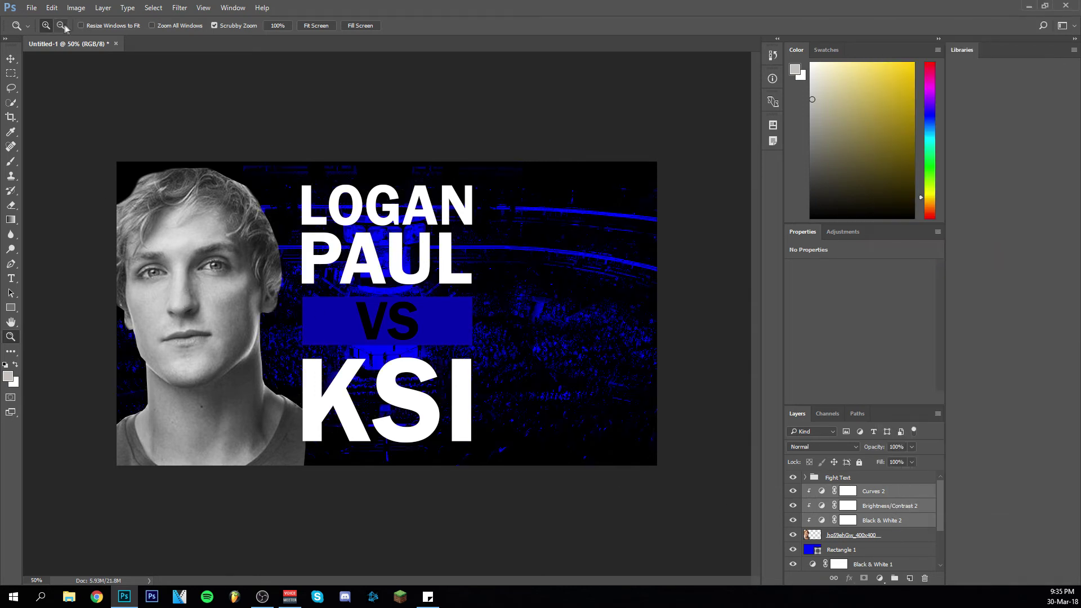
Set the portrait's Brightness/Contrast 2 adjustment to brightness -50 and contrast 95
left_click(10, 58)
left_click(875, 520)
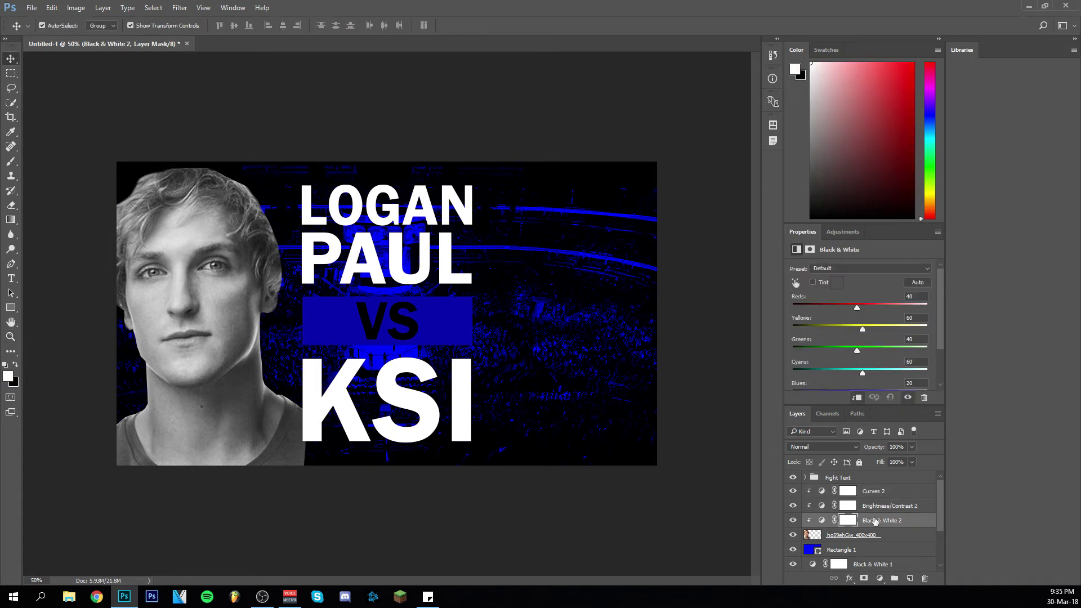
left_click(888, 507)
left_click_drag(860, 298, 834, 298)
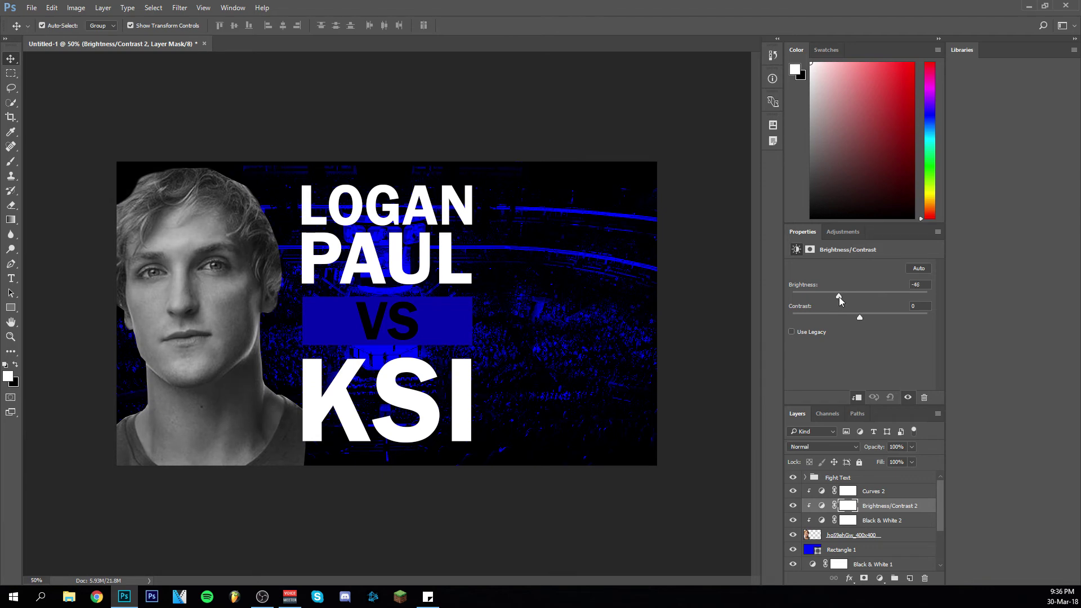
left_click_drag(839, 298, 1008, 332)
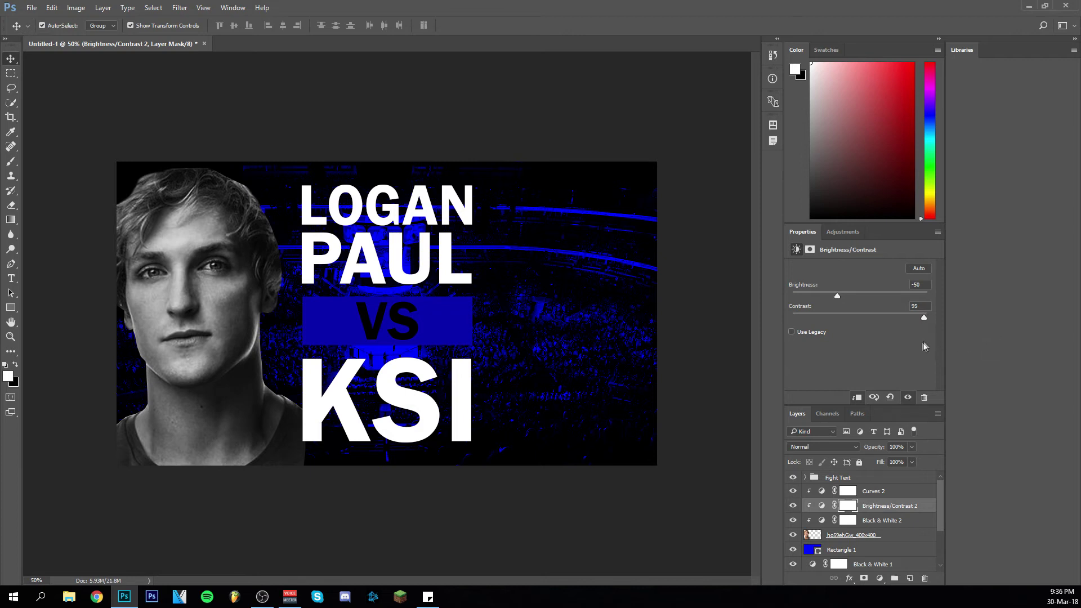
Darken the portrait by pulling the midtones of Curves 2 downward and set Brightness/Contrast 2 brightness to -32
left_click(879, 493)
left_click_drag(877, 331, 882, 362)
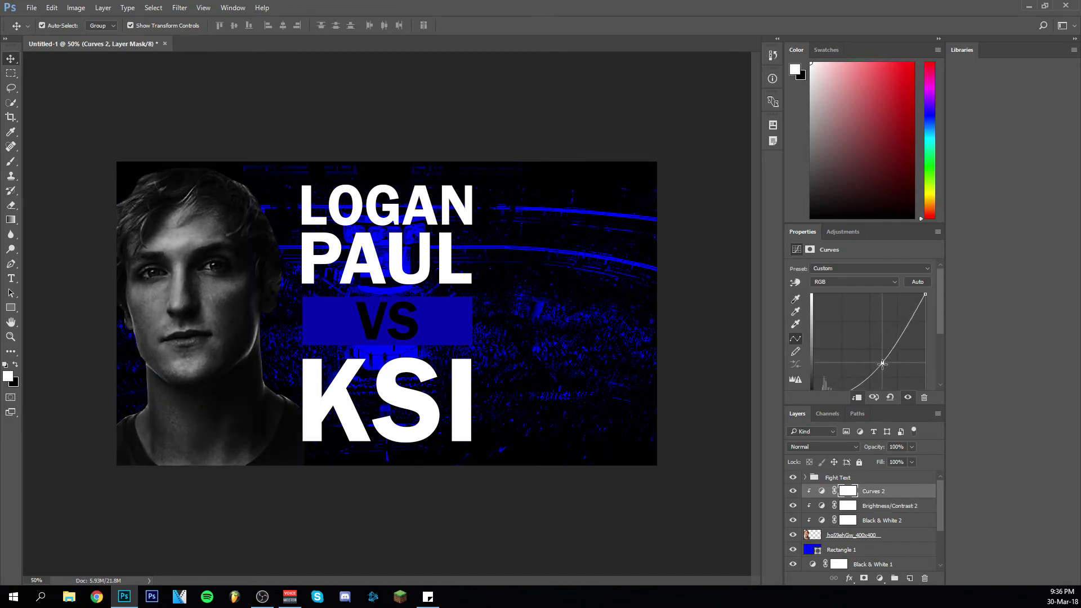
left_click(888, 505)
left_click_drag(838, 298, 844, 298)
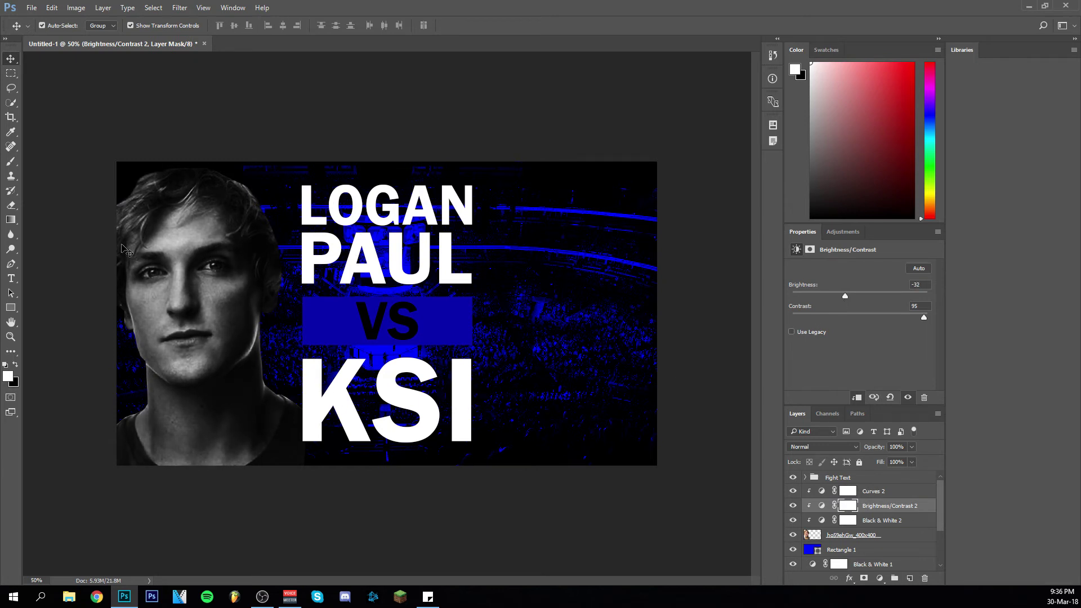
key("z")
left_click(181, 292)
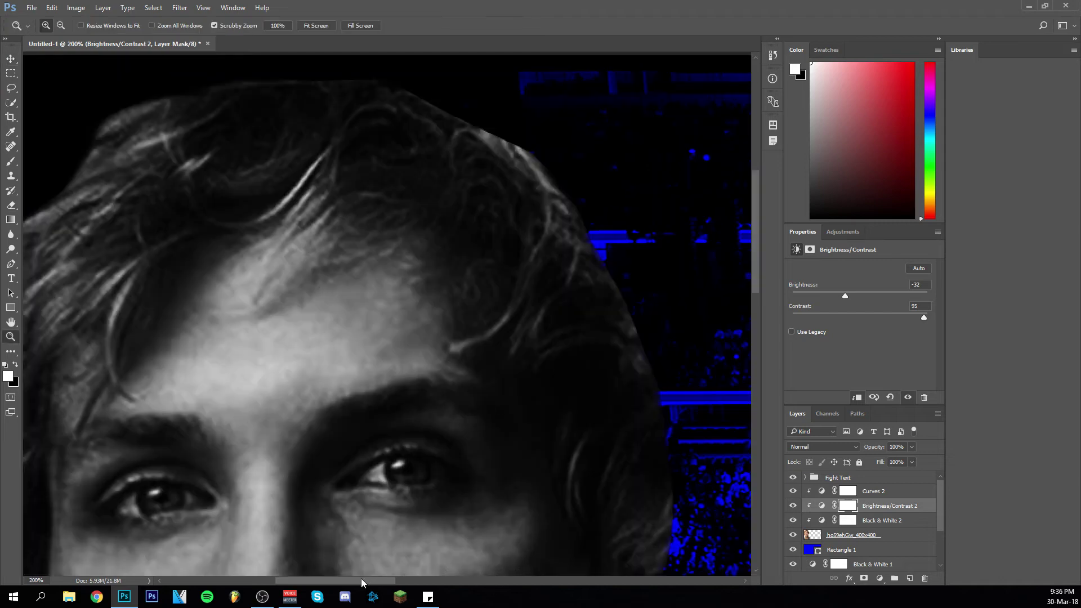
left_click_drag(363, 580, 343, 578)
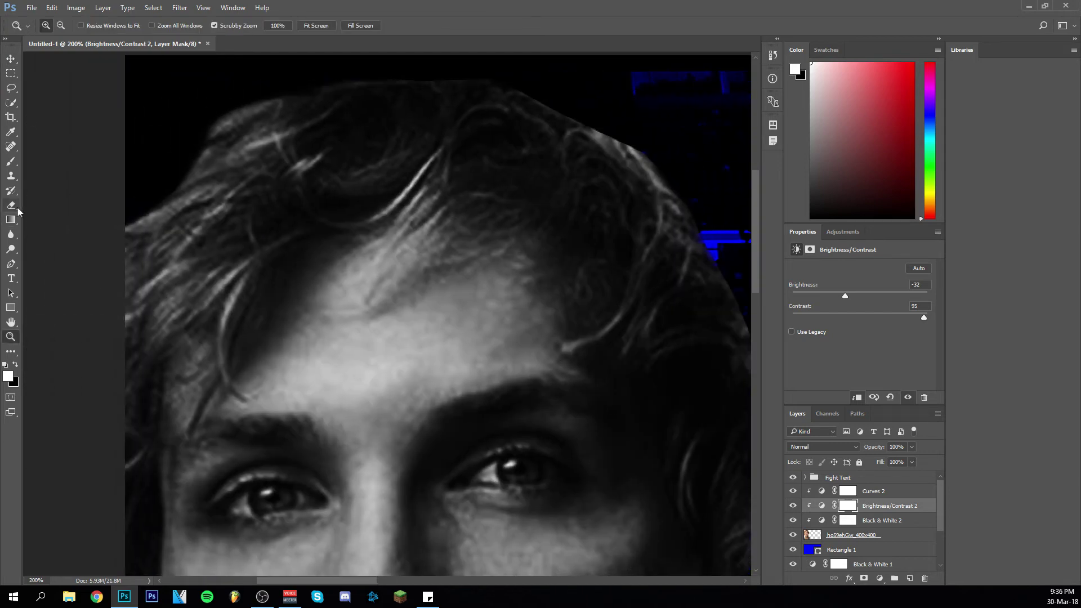
left_click(12, 206)
left_click(47, 30)
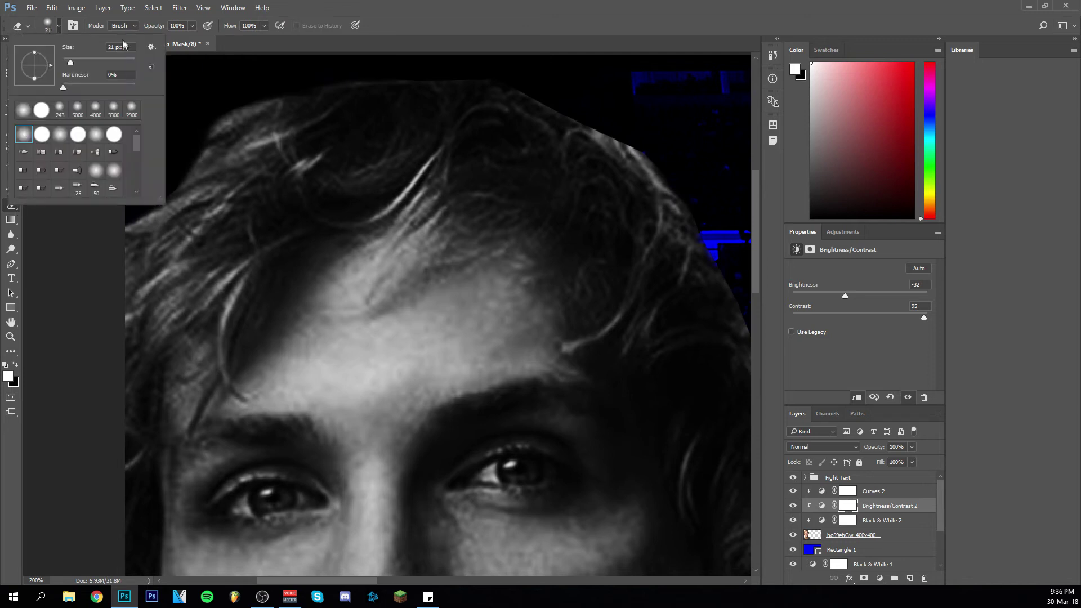
left_click(44, 138)
left_click(69, 241)
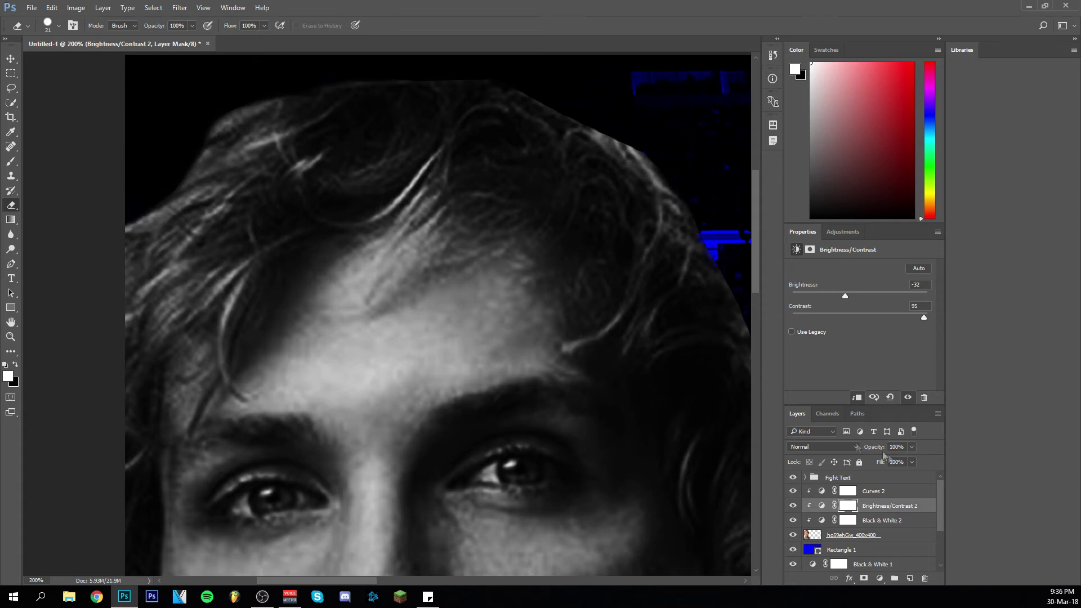
Select the portrait layer and draw a closed Pen path around the bright fringe at the hair's upper-right edge
left_click(870, 540)
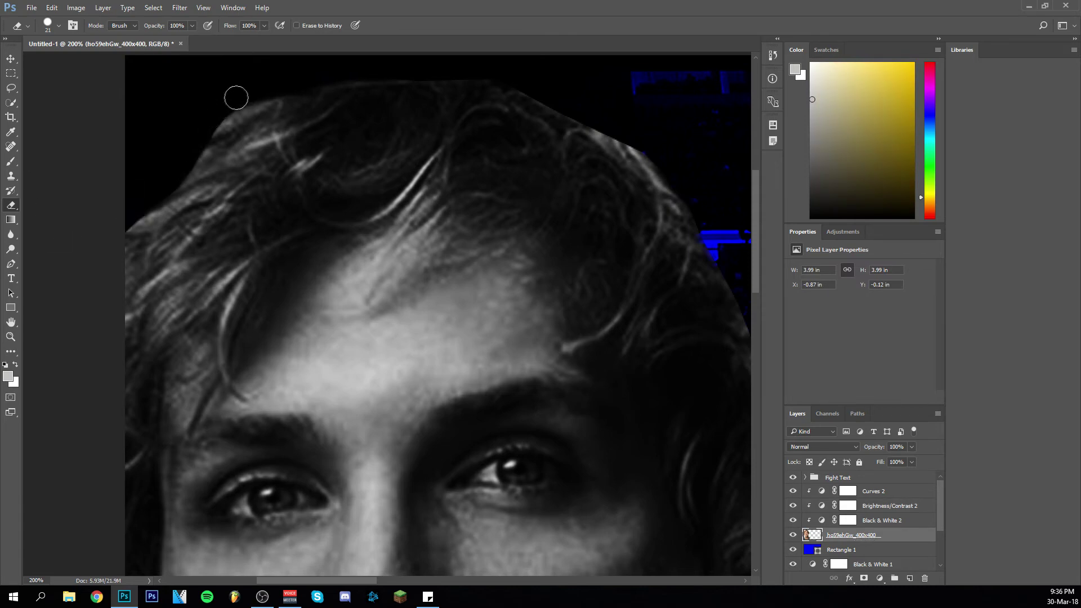
key("z")
key("ctrl+minus")
key("ctrl+minus")
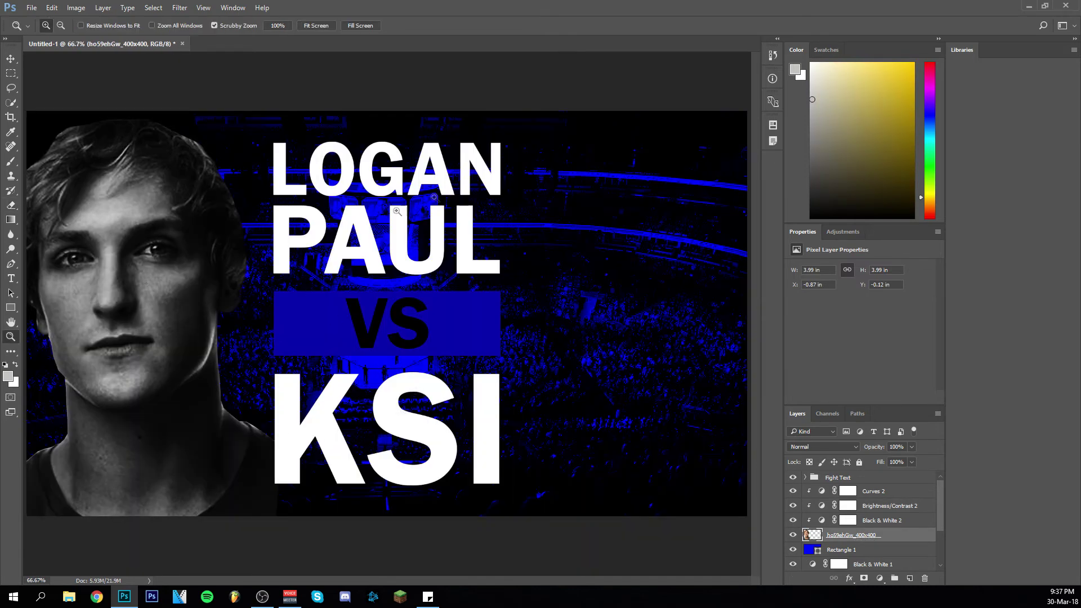
right_click(457, 191)
key("p")
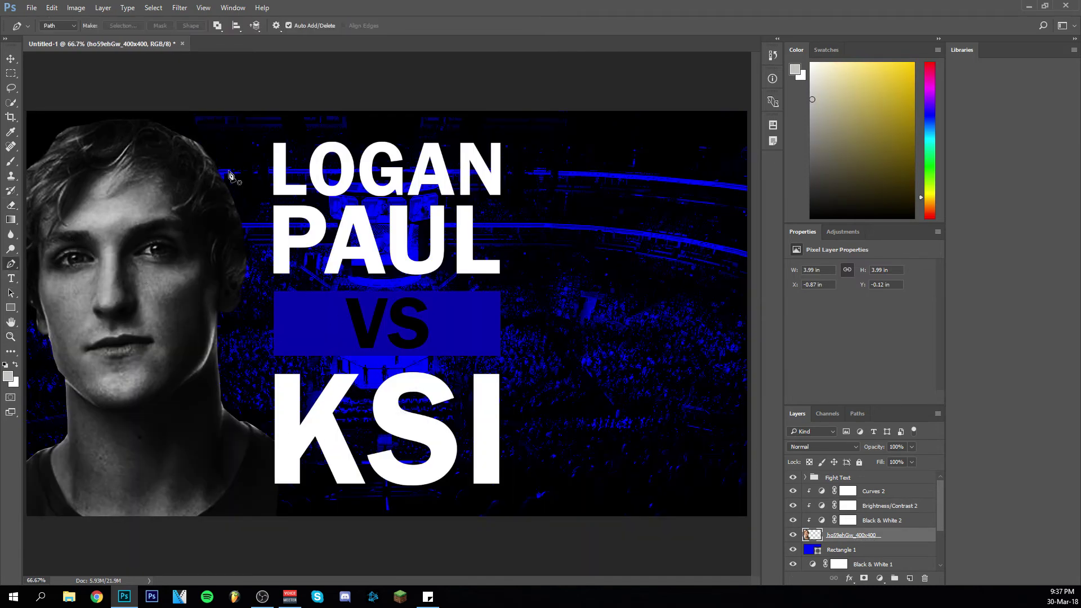
left_click(215, 167)
left_click(190, 142)
left_click(205, 139)
left_click(220, 156)
left_click(216, 167)
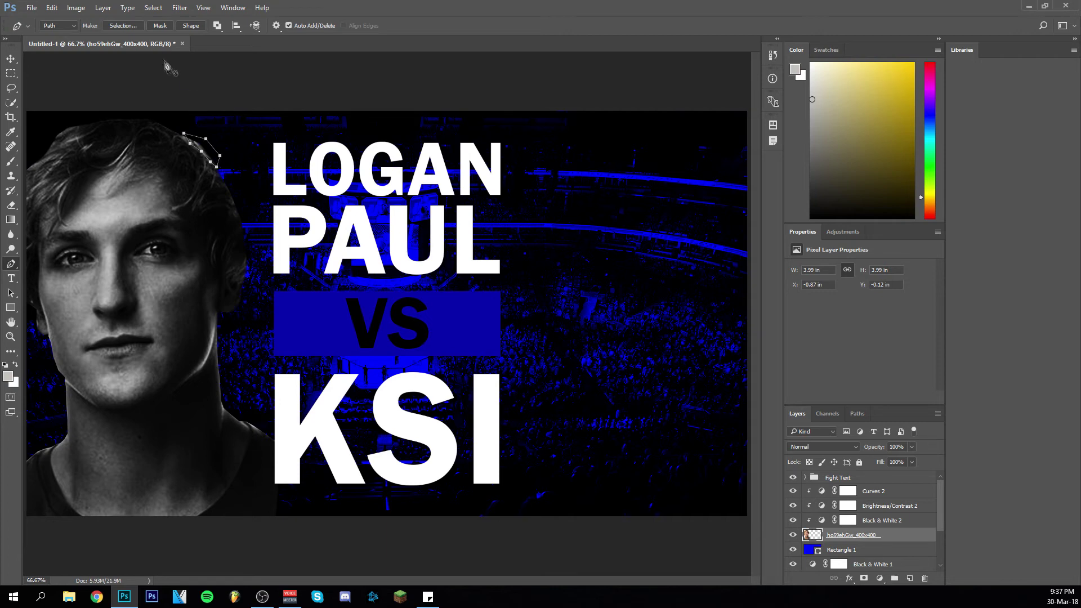
Convert the upper-right hair path into a selection, delete the fringe inside it and deselect
left_click(123, 25)
left_click(545, 224)
left_click(154, 7)
left_click(163, 33)
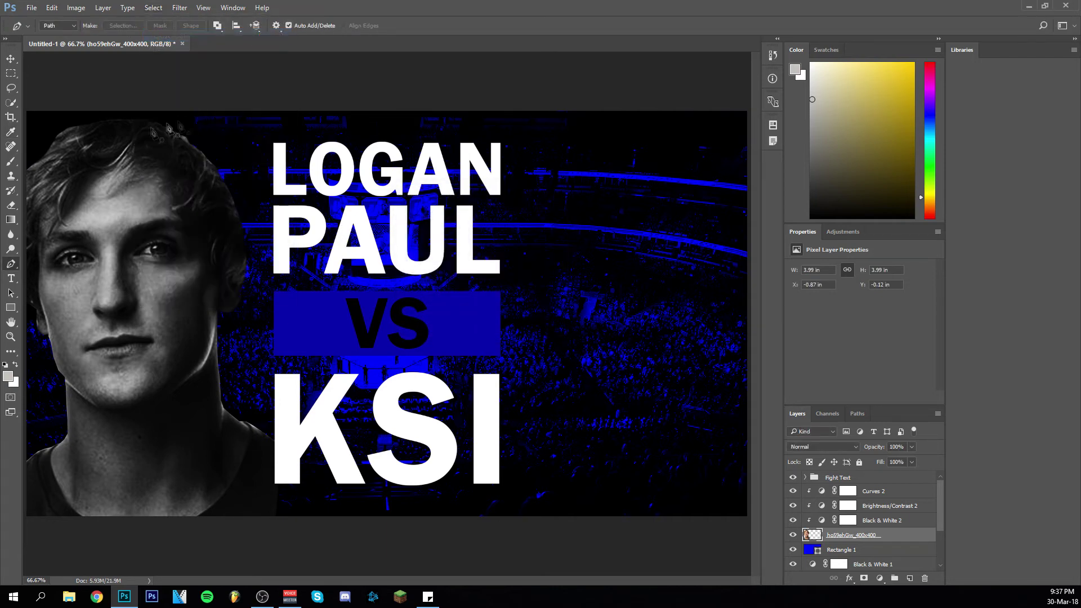
Draw a closed Pen path along the hair's upper-left edge, running outside the canvas corner and back to its start
left_click(73, 125)
left_click(70, 129)
left_click(60, 133)
left_click(53, 146)
left_click(47, 155)
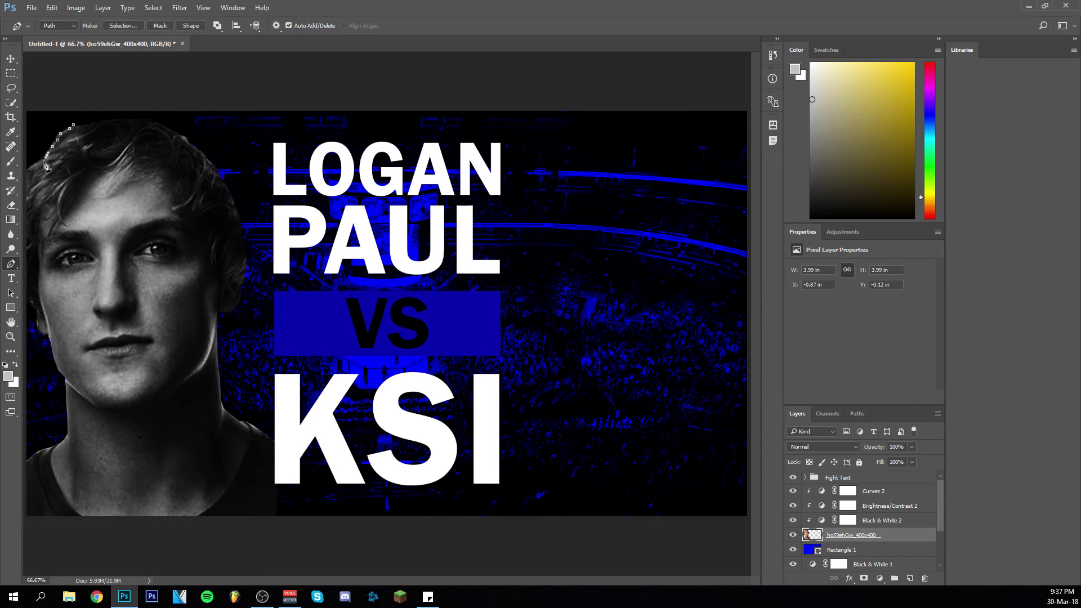
left_click(27, 170)
left_click(66, 85)
left_click(73, 124)
Turn the upper-left hair path into a selection with 0 px feather, delete the fringe inside it and deselect
left_click(113, 29)
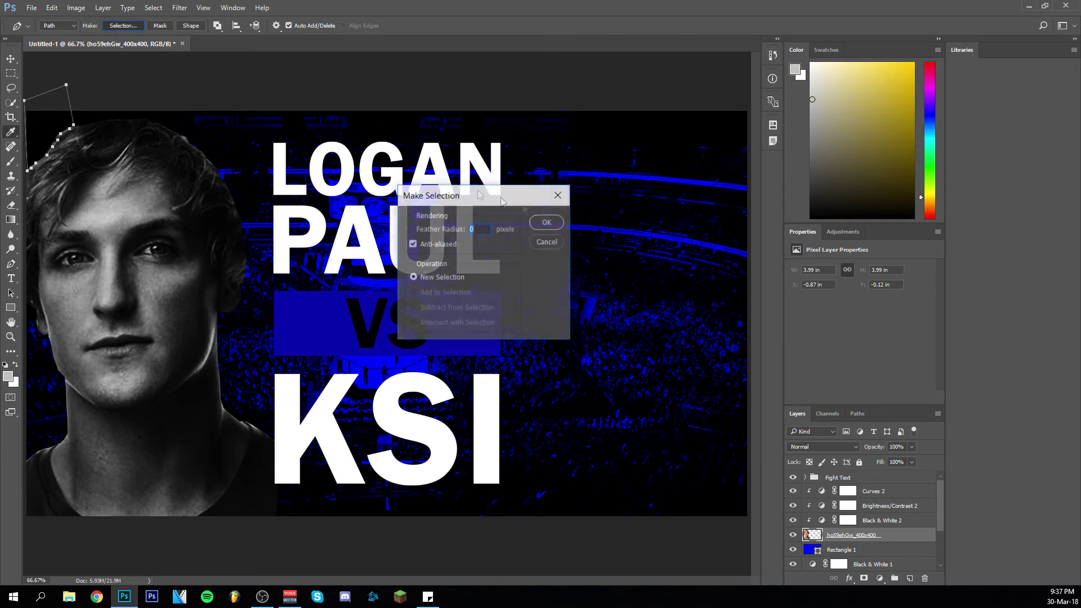
left_click(545, 223)
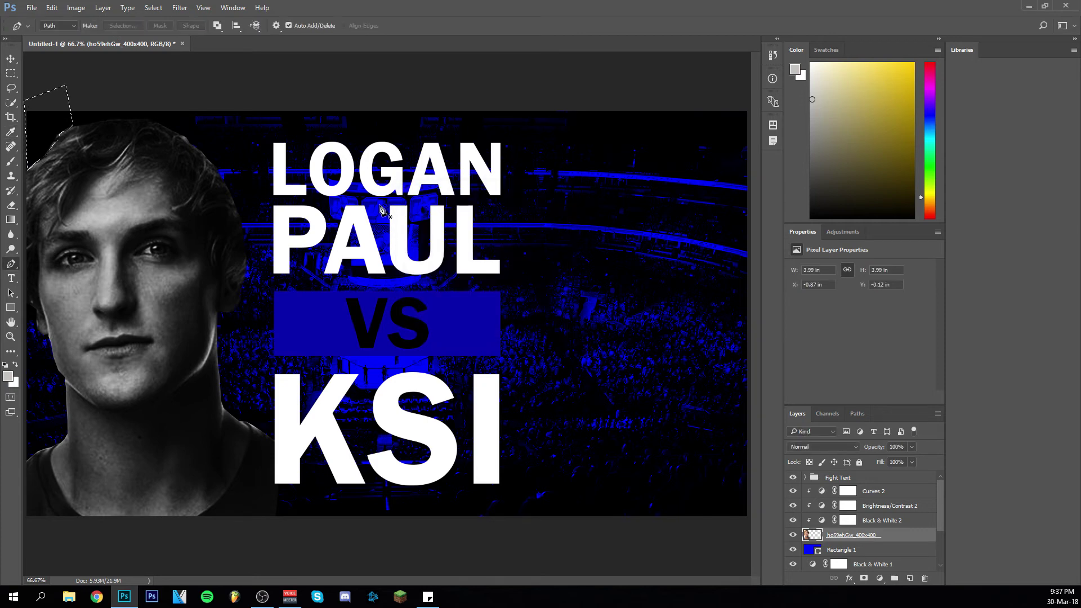
left_click(153, 8)
left_click(163, 38)
Draw another closed Pen path around the leftover fringe at the hair's upper-right edge
left_click(11, 337)
right_click(332, 239)
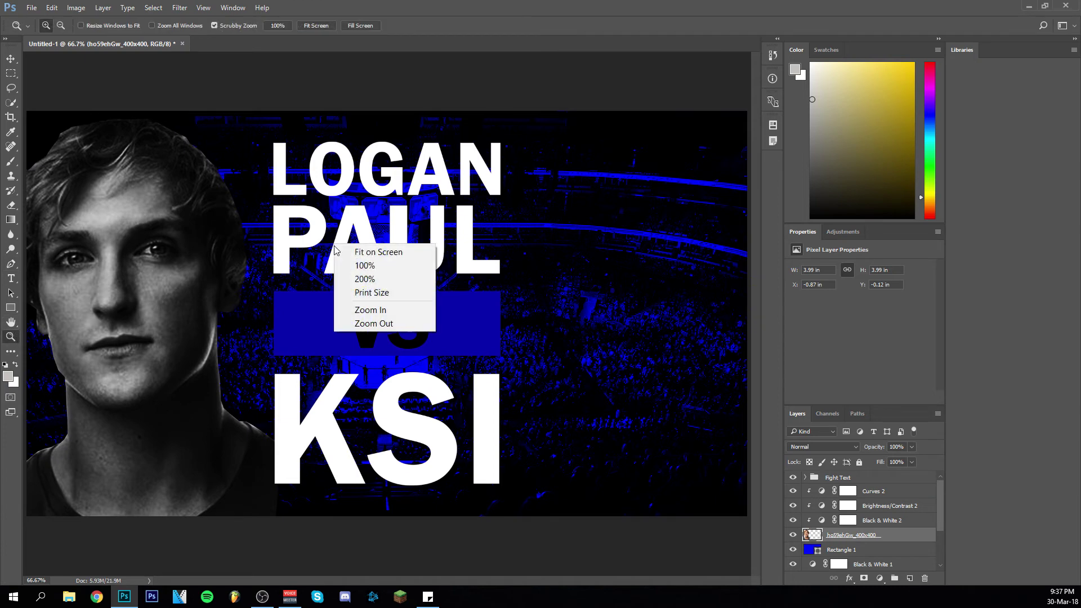
key("p")
left_click(214, 167)
left_click(234, 154)
left_click(182, 133)
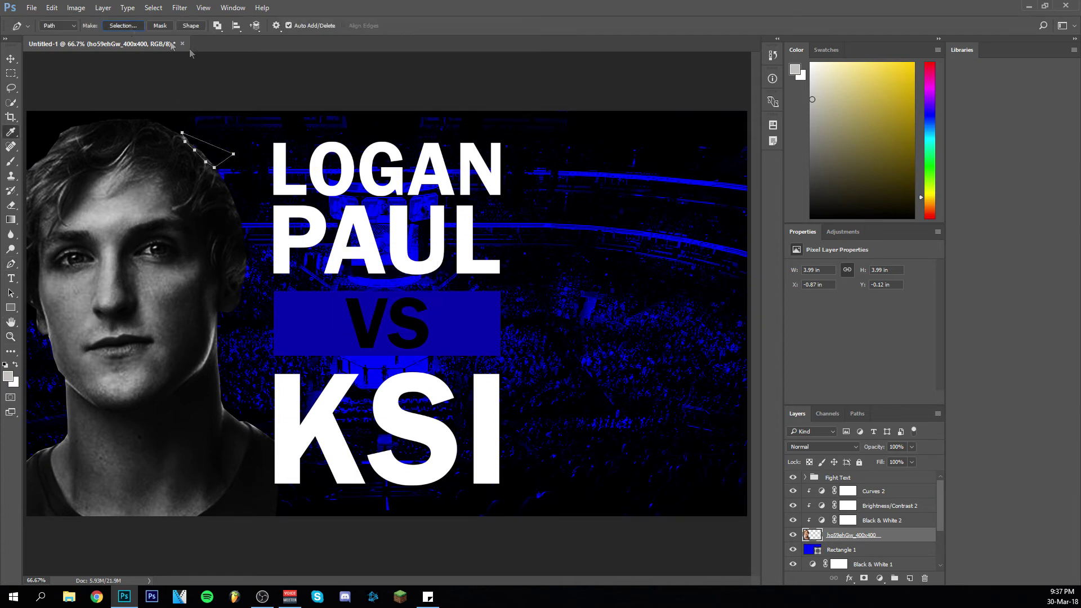
Make a selection from the new upper-right path, delete the leftover fringe and deselect
left_click(123, 25)
left_click(546, 225)
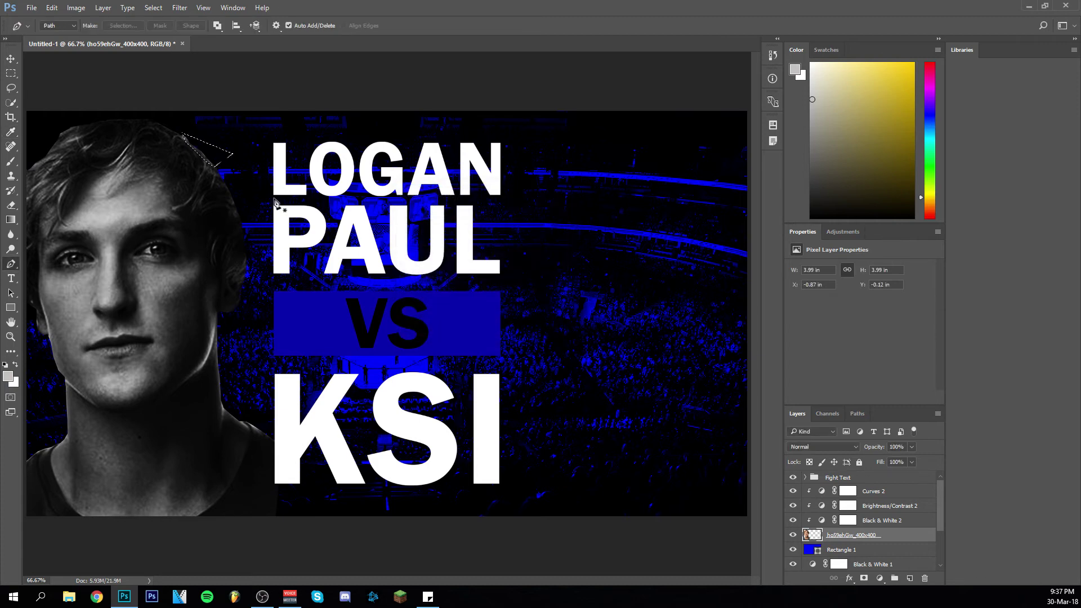
left_click(152, 8)
left_click(169, 34)
Place the KSI portrait DQRvwQiXcAENICt in the document as a linked smart object and commit it
left_click(10, 336)
right_click(333, 260)
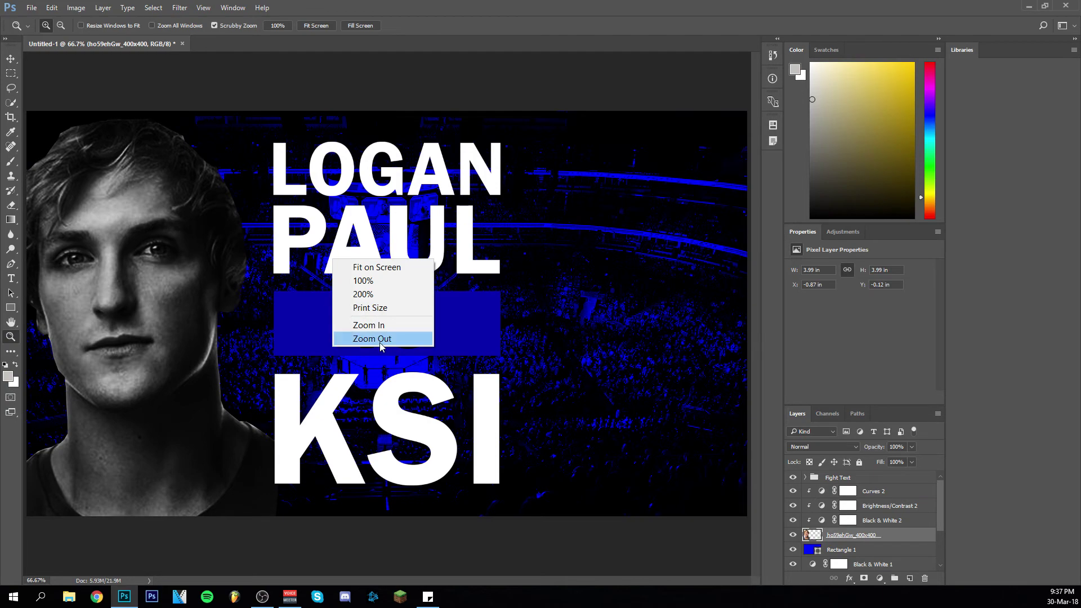
left_click(380, 341)
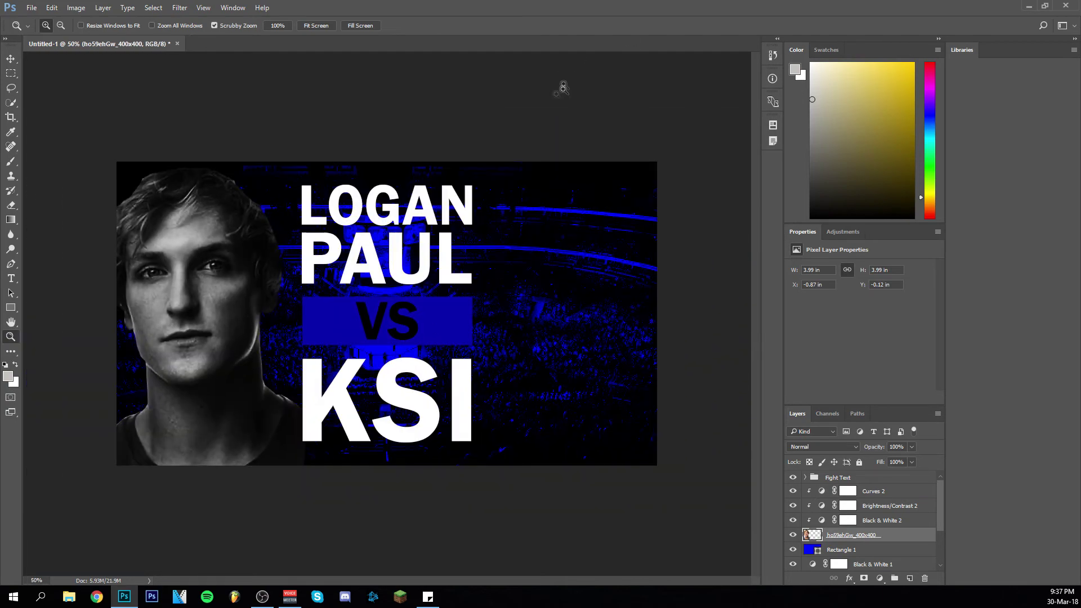
key("alt+period")
left_click(31, 8)
left_click(58, 285)
double_click(226, 140)
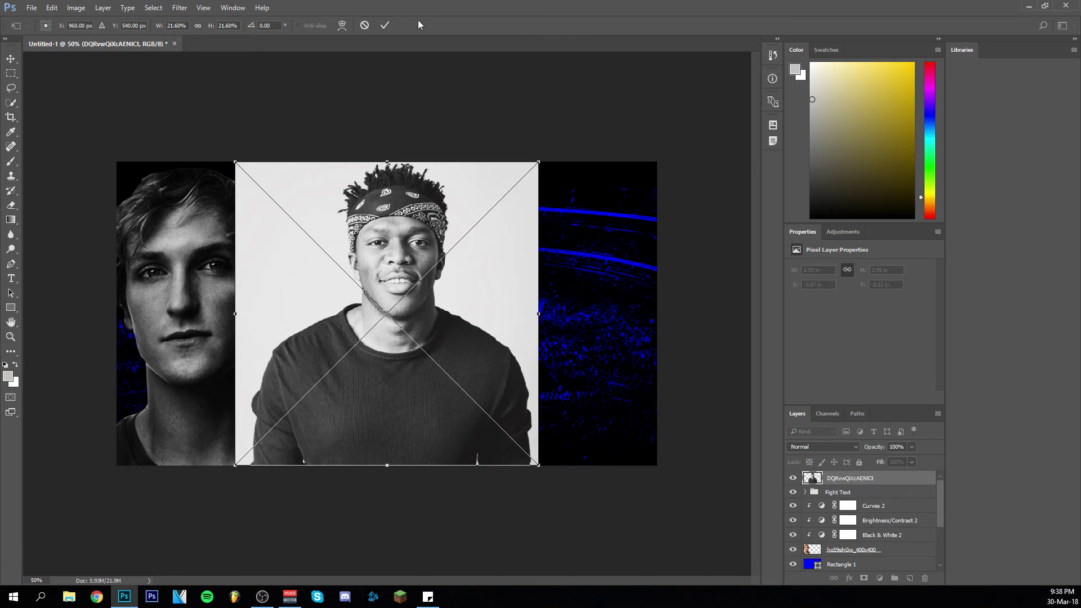
left_click(384, 25)
Move the KSI portrait toward the canvas's lower right and enlarge it proportionally to about 32.94%
key("z")
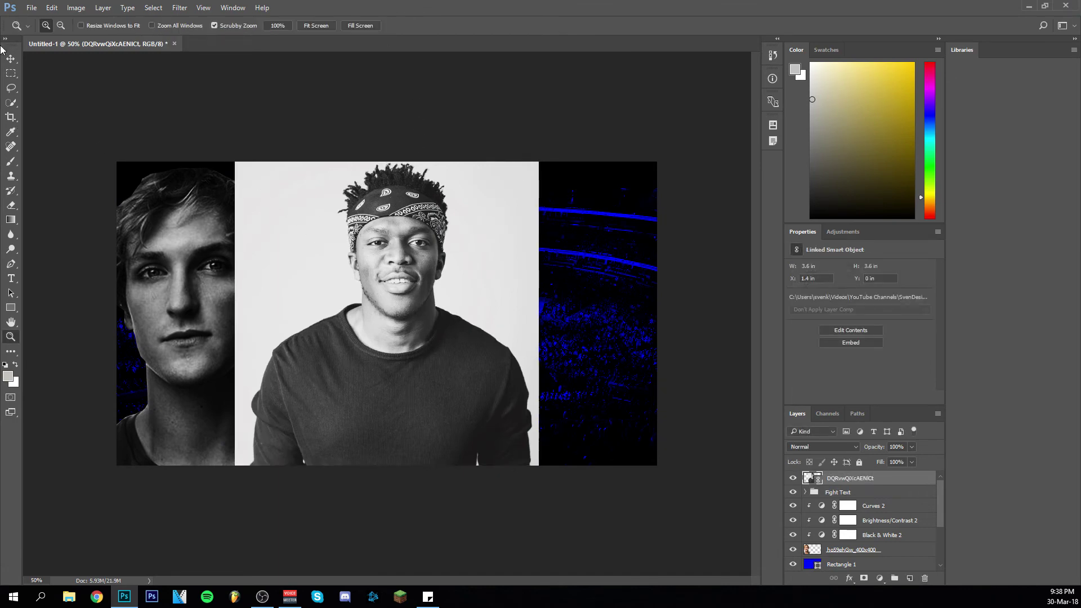
left_click(11, 59)
left_click_drag(387, 236, 503, 314)
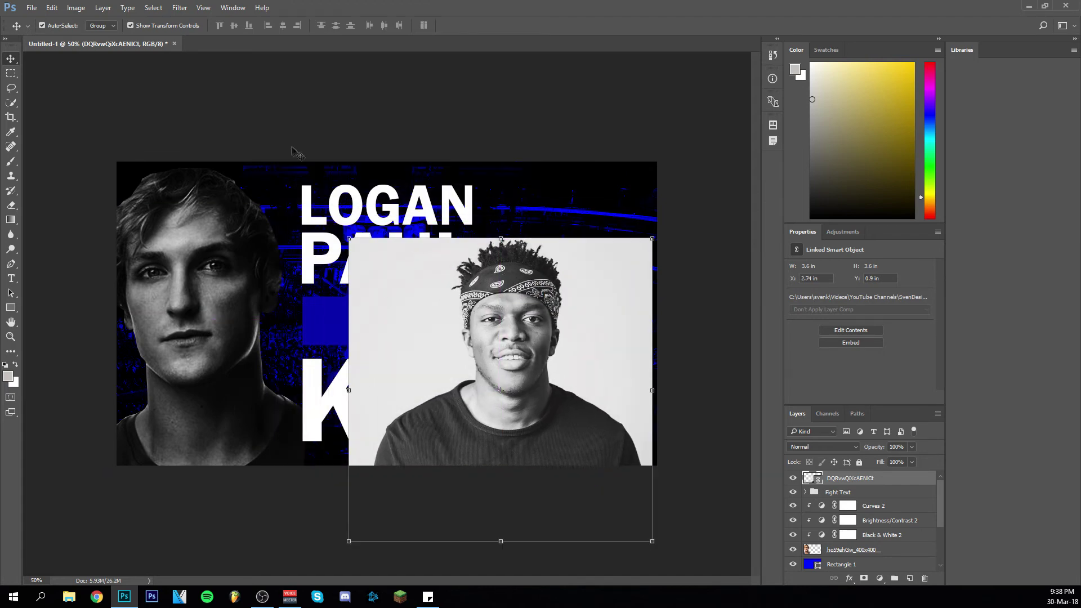
key("ctrl+t")
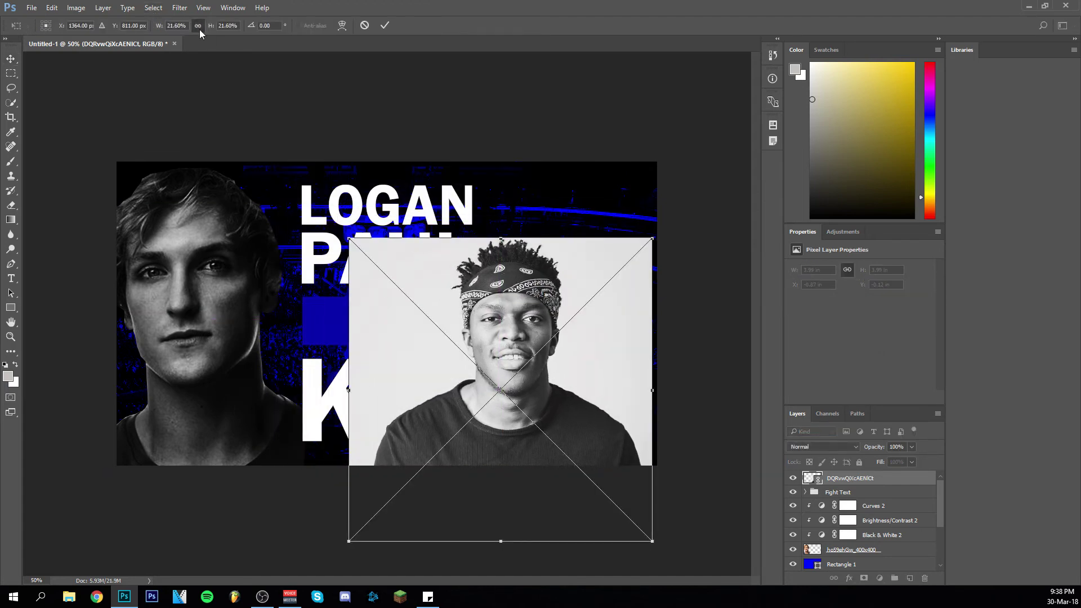
left_click_drag(350, 239, 275, 165)
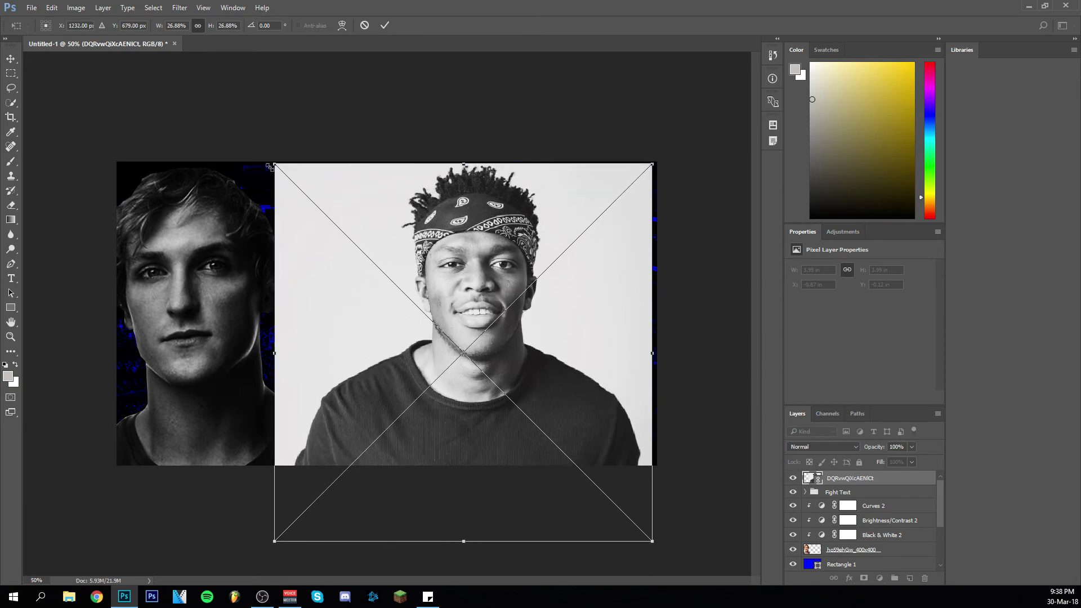
left_click_drag(267, 164, 224, 113)
left_click_drag(464, 334, 516, 389)
left_click_drag(276, 168, 241, 132)
mouse_move(458, 266)
left_mouse_down()
mouse_move(337, 264)
mouse_move(490, 262)
mouse_move(231, 263)
mouse_move(513, 246)
mouse_move(467, 247)
mouse_move(445, 235)
mouse_move(449, 270)
left_mouse_up()
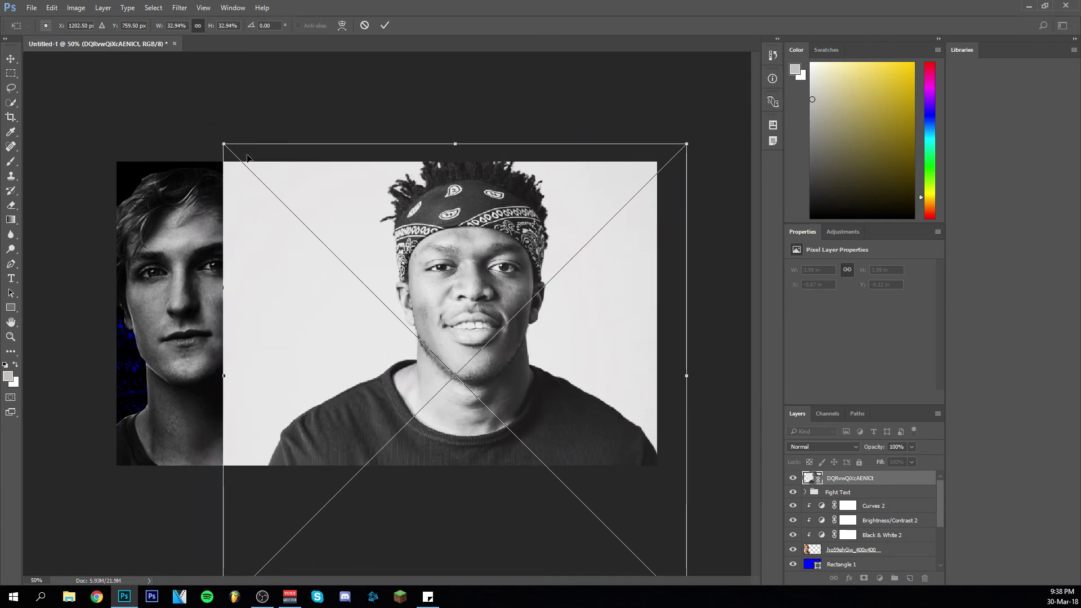
Enlarge the KSI portrait proportionally to 33.94% and move its centre to about X 1434.5 px, Y 841 px
key("Up")
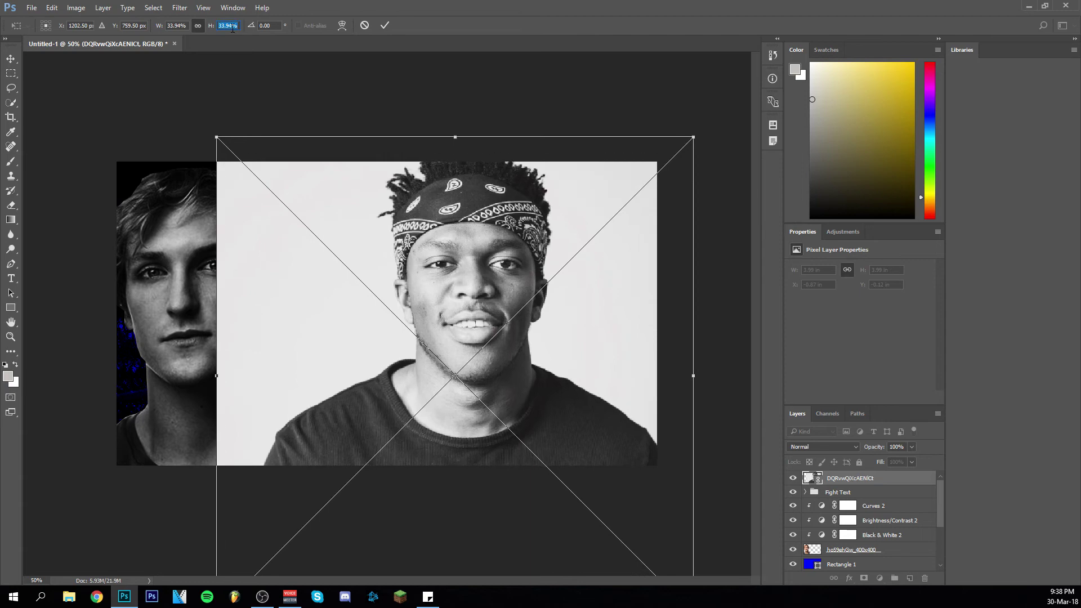
left_click_drag(319, 246, 390, 239)
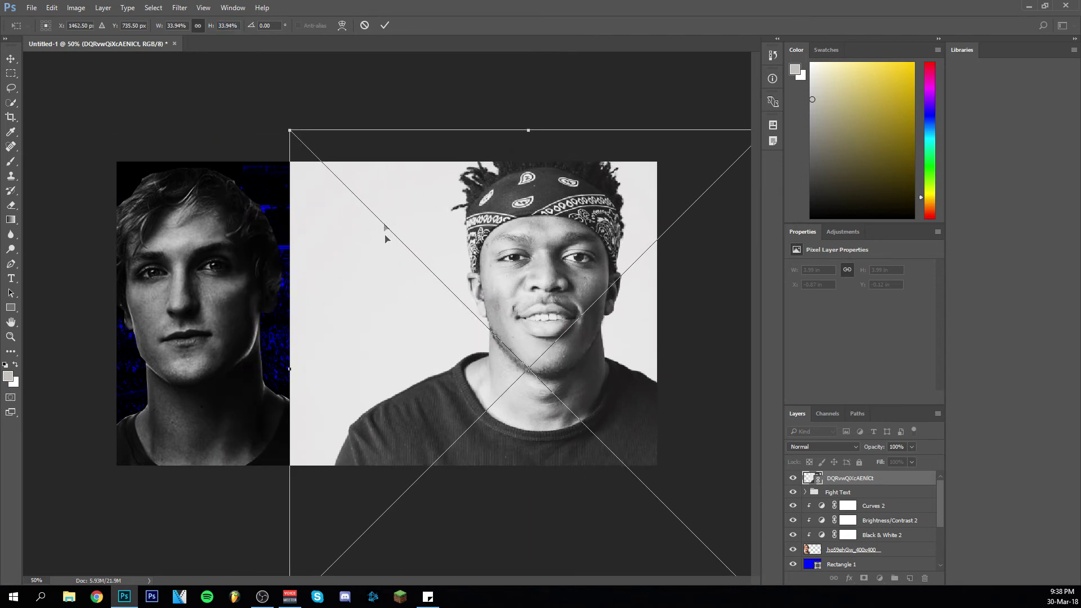
left_click_drag(443, 347, 430, 377)
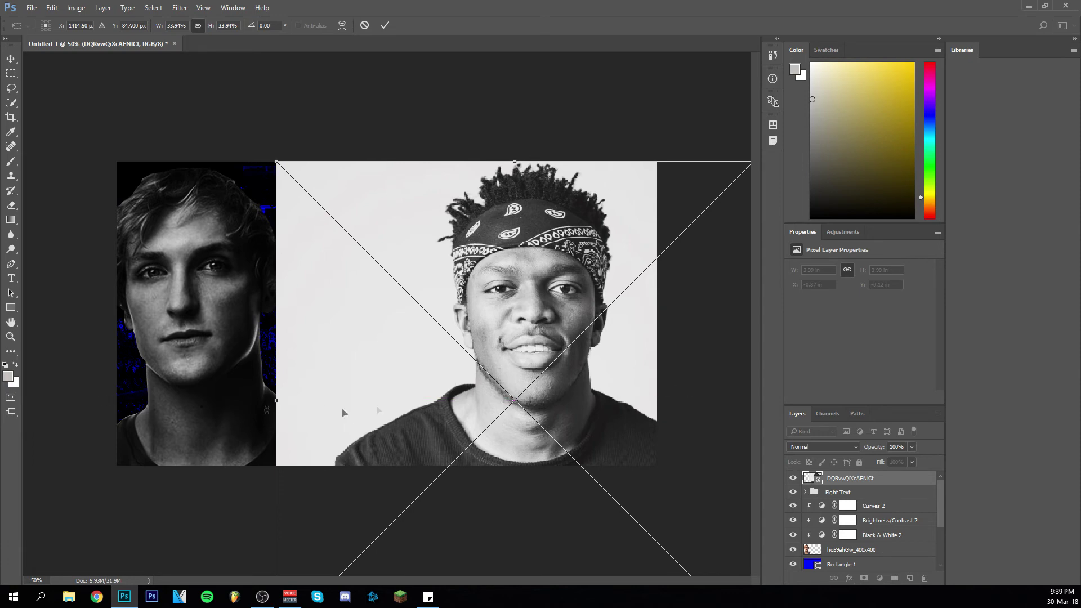
left_click_drag(506, 410, 514, 414)
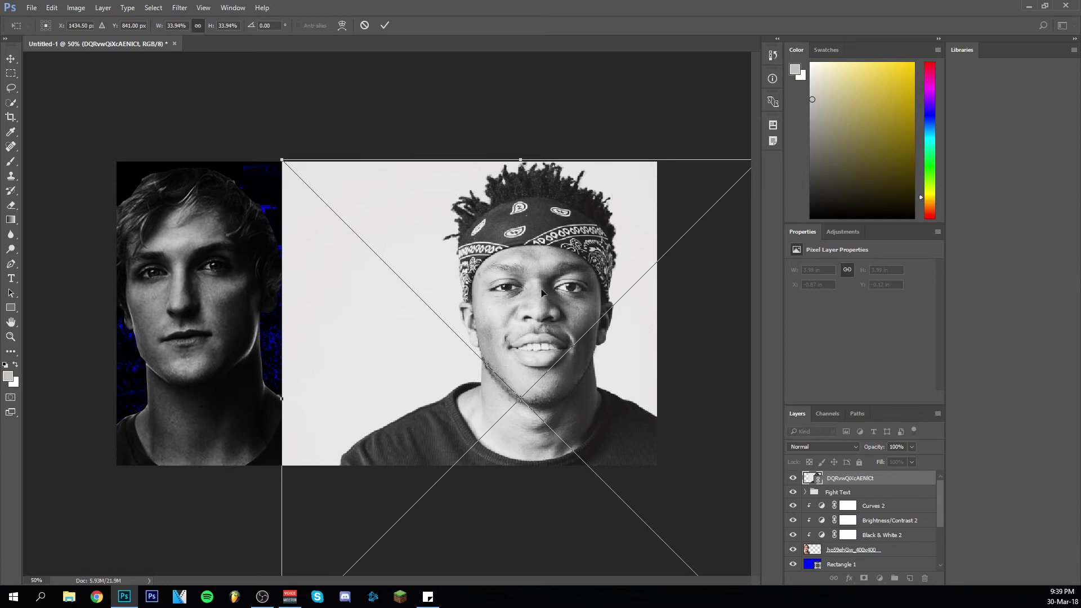
Nudge the KSI portrait straight down to Y 863 px and commit the transform
key("Down")
key("Down")
key("Down")
key("Down")
key("Down")
key("Down")
key("Down")
key("Down")
key("Down")
key("Down")
key("Down")
key("Down")
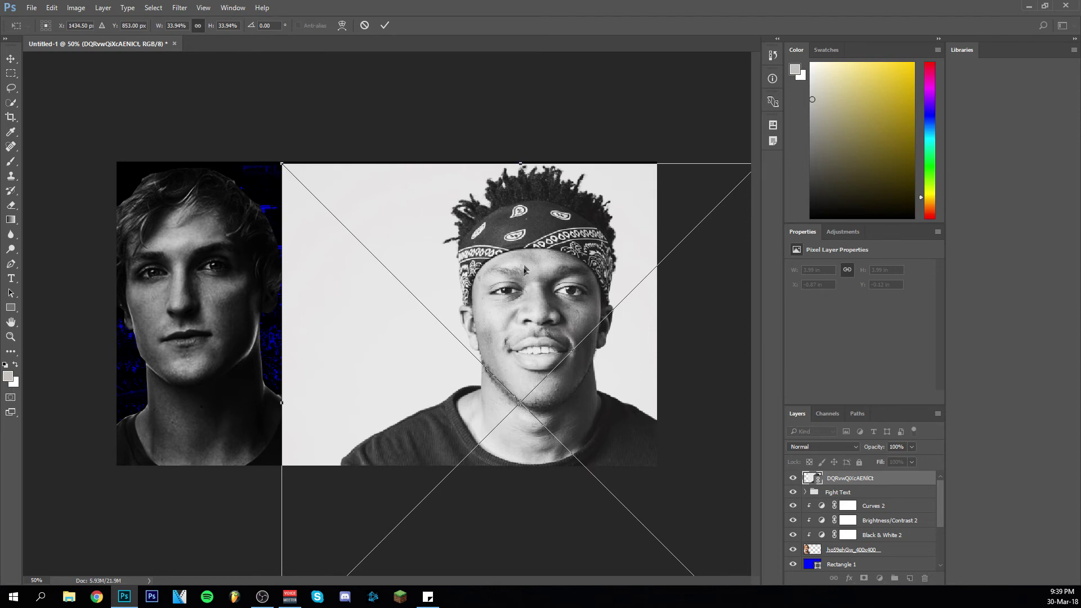
key("Down")
key("Down")
key("Down")
key("Down")
key("Down")
key("Down")
key("Down")
key("Down")
key("Down")
key("Down")
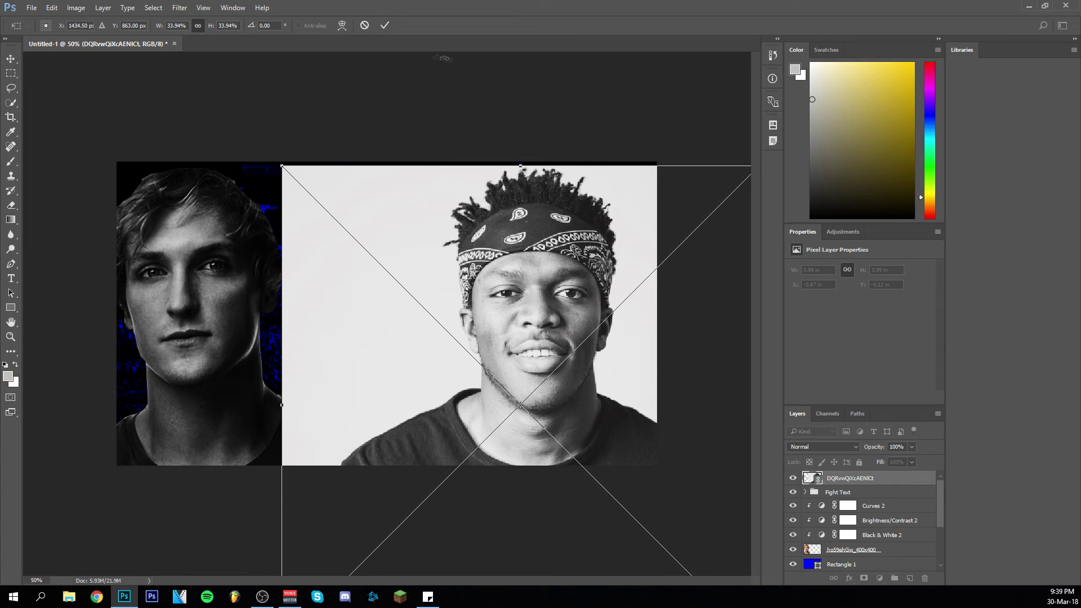
left_click(384, 25)
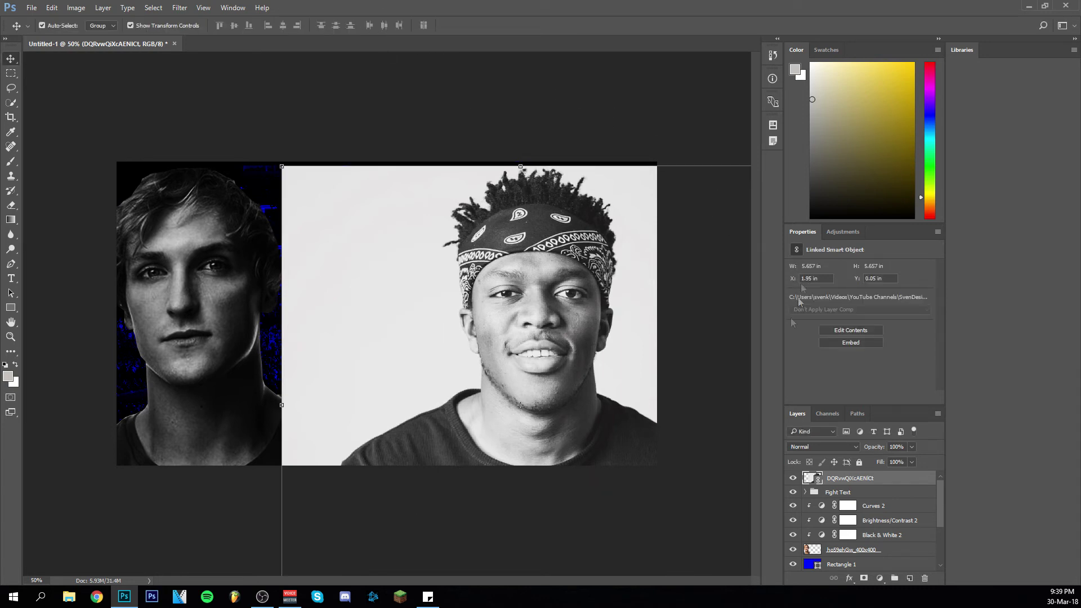
Start a Pen path below the shirt's left edge and trace the left shoulder, collar, neck and ear of the KSI portrait
left_click(11, 293)
left_click(11, 264)
left_click(11, 336)
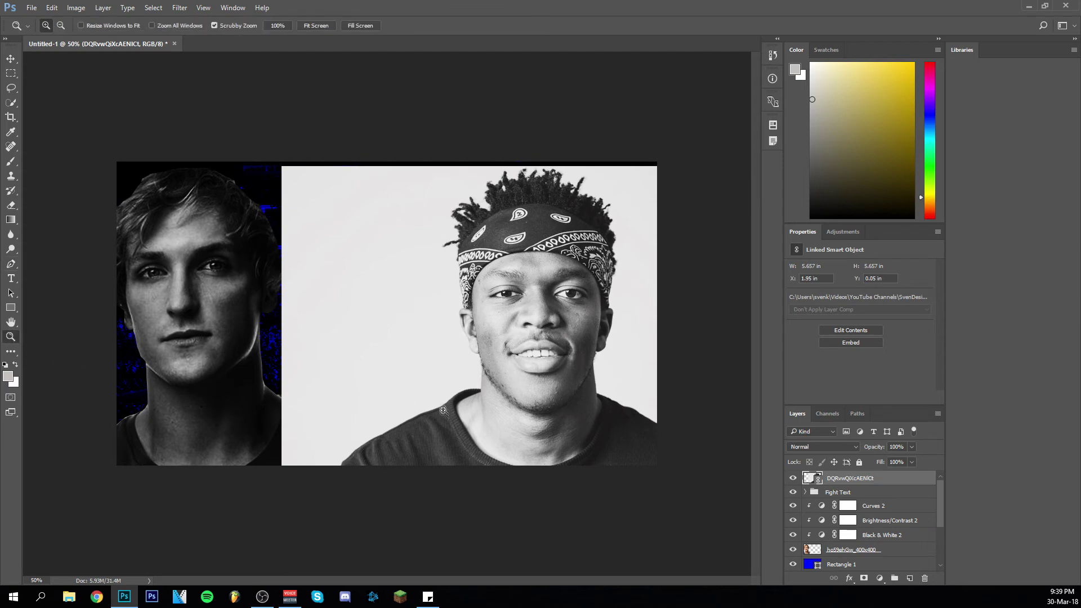
left_click(442, 409)
left_click_drag(668, 466, 710, 470)
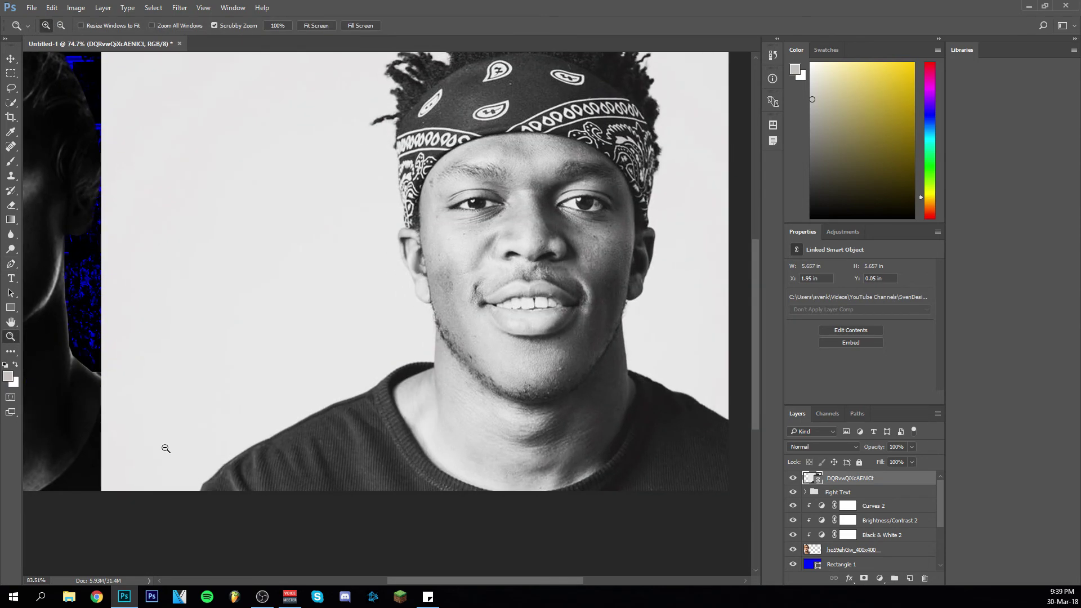
left_click(10, 264)
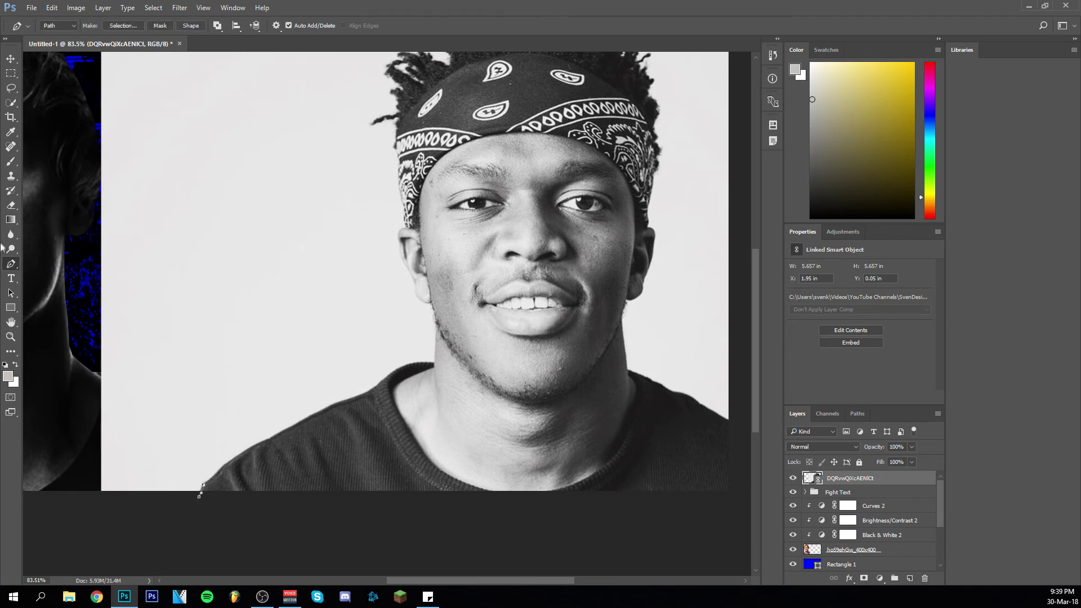
left_click(225, 467)
left_click(266, 441)
left_click(301, 423)
left_click(322, 410)
left_click(346, 403)
left_click(368, 392)
left_click(391, 373)
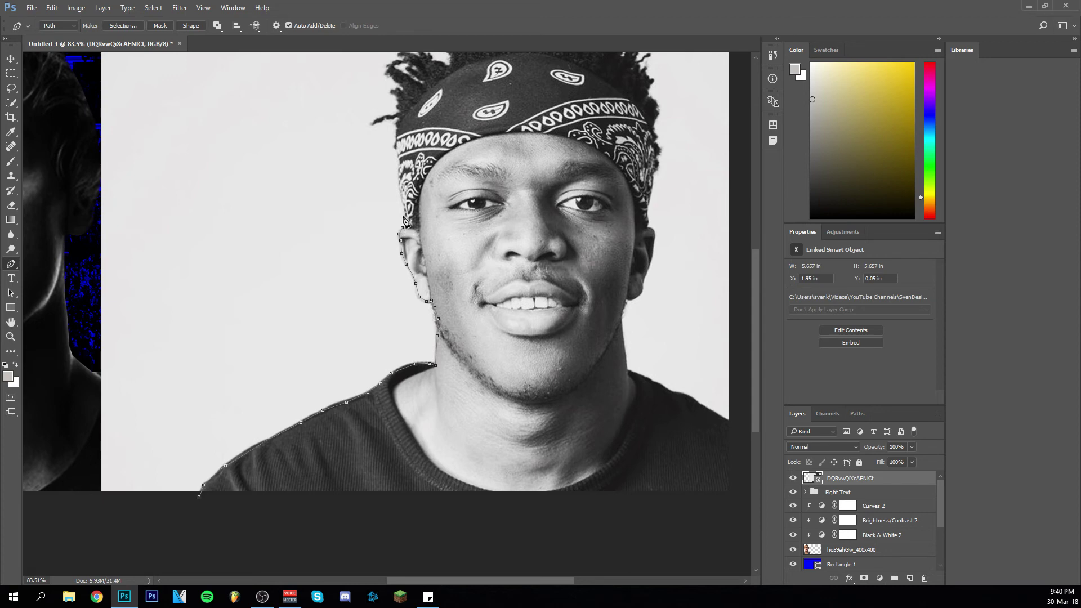
Continue the path up the headband's left edge and out along the loose hair strand beside it
left_click(399, 183)
left_click(396, 143)
left_click(397, 131)
scroll(397, 130, "up", 2)
left_click(399, 187)
left_click(392, 190)
left_click(388, 191)
left_click(383, 192)
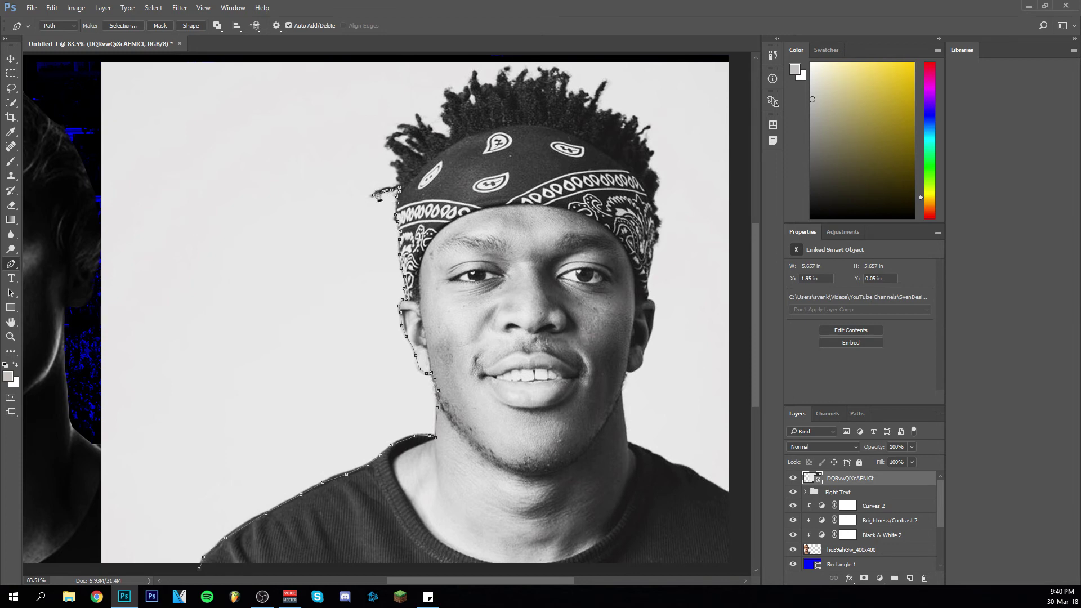
Trace the spiky hair outline on the head's left side up to the start of the crown
left_click(400, 168)
left_click(398, 164)
left_click(404, 160)
left_click(398, 159)
left_click(390, 146)
left_click(389, 139)
left_click(395, 132)
left_click(401, 132)
left_click(407, 149)
left_click(415, 154)
left_click(425, 158)
left_click(421, 150)
left_click(418, 138)
left_click(410, 134)
left_click(404, 126)
left_click(414, 128)
left_click(417, 116)
left_click(429, 130)
left_click(435, 135)
left_click(443, 135)
left_click(450, 137)
left_click(452, 127)
left_click(443, 113)
left_click(443, 105)
left_click(445, 91)
left_click(451, 94)
left_click(457, 94)
left_click(465, 92)
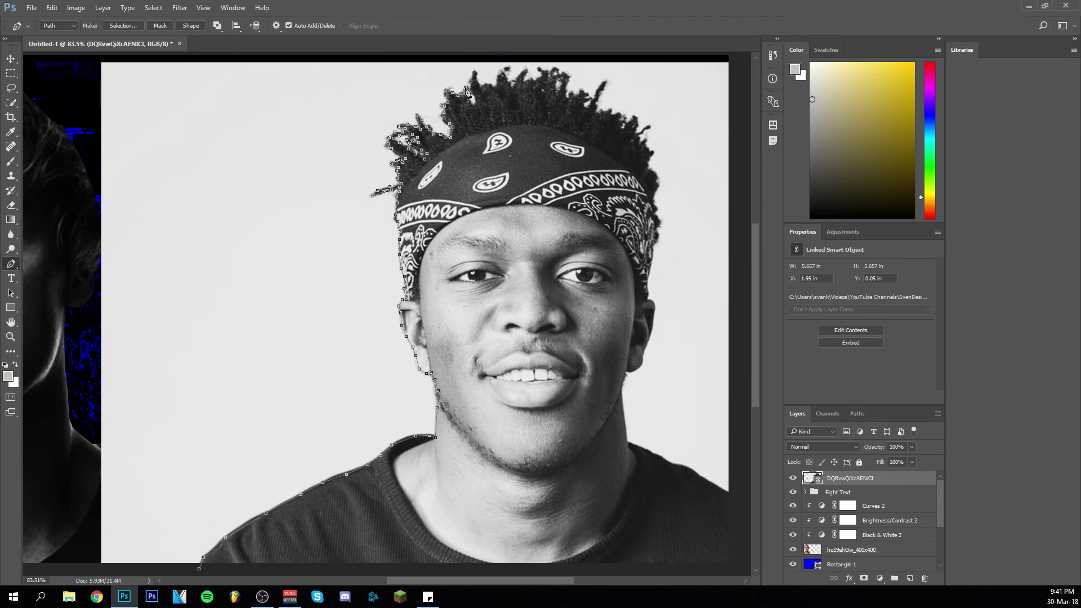
Continue the path around the hair tips across the top of the head
left_click(471, 97)
left_click(477, 103)
left_click(476, 92)
left_click(473, 81)
left_click(480, 84)
left_click(486, 86)
left_click(492, 85)
left_click(494, 89)
left_click(500, 73)
left_click(506, 72)
left_click(510, 82)
left_click(515, 86)
left_click(521, 78)
left_click(524, 72)
left_click(527, 69)
left_click(531, 82)
left_click(539, 70)
left_click(545, 71)
left_click(553, 69)
left_click(557, 74)
left_click(564, 73)
left_click(568, 77)
left_click(560, 90)
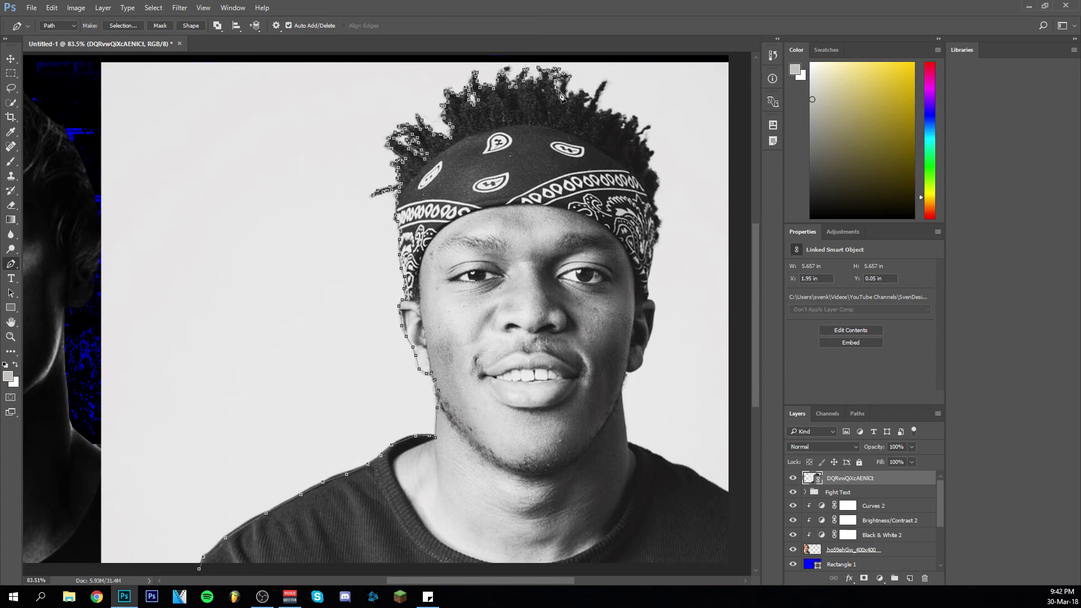
Trace the hair strands along the upper-right curve of the head, including the long protruding tip
left_click(568, 95)
left_click(580, 89)
left_click(587, 96)
left_click(583, 103)
left_click(596, 93)
left_click(601, 86)
left_click(606, 81)
left_click(606, 110)
left_click(613, 110)
left_click(623, 119)
left_click(630, 124)
left_click(637, 118)
left_click(638, 121)
left_click(635, 132)
left_click(649, 125)
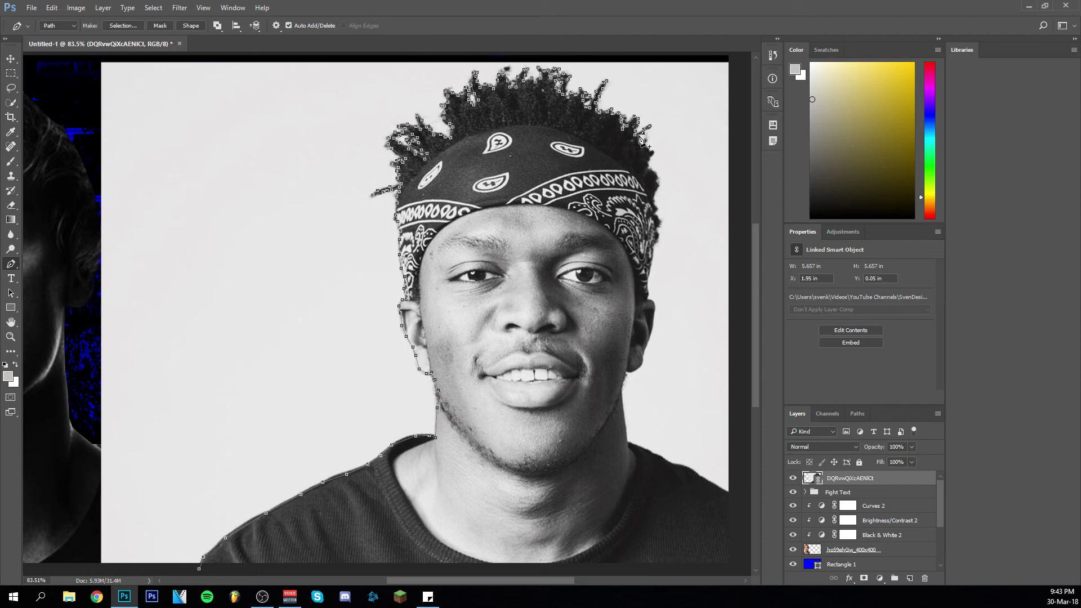
Continue the path down the right side of the hair and headband to the top of the right ear
left_click(643, 135)
left_click(646, 141)
left_click(649, 146)
left_click(652, 150)
left_click(654, 169)
left_click(657, 177)
left_click(656, 187)
left_click(657, 223)
left_click(657, 234)
left_click(656, 244)
left_click(654, 254)
left_click(653, 262)
scroll(651, 296, "down", 1)
left_click(653, 284)
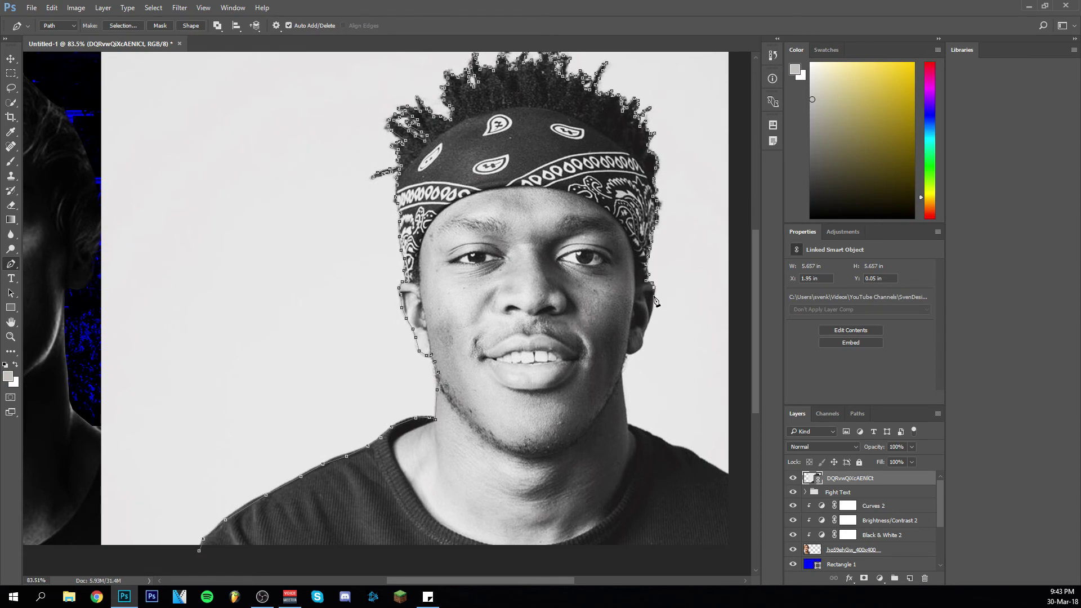
Trace around the right ear, along the jaw and down the neck to the shirt collar
scroll(652, 310, "down", 1)
left_click(630, 335)
left_click(624, 336)
scroll(624, 338, "down", 1)
left_click(622, 326)
left_click(621, 335)
scroll(622, 338, "down", 1)
left_click(623, 336)
left_click(624, 347)
left_click(626, 361)
left_click(627, 371)
Trace the right shoulder past the canvas edge and close the path below the canvas at its starting point
left_click(638, 376)
left_click(651, 382)
left_click(662, 387)
left_click(674, 393)
left_click(681, 393)
left_click(697, 403)
left_click(712, 413)
left_click(734, 425)
left_click(742, 447)
left_click(724, 502)
key("ctrl+z")
left_click(741, 481)
left_click(733, 517)
left_click(287, 517)
left_click(199, 497)
Make a selection from the closed portrait path and invert it so the surrounding background is selected
left_click(133, 25)
key("Return")
key("z")
left_click(539, 319, "alt")
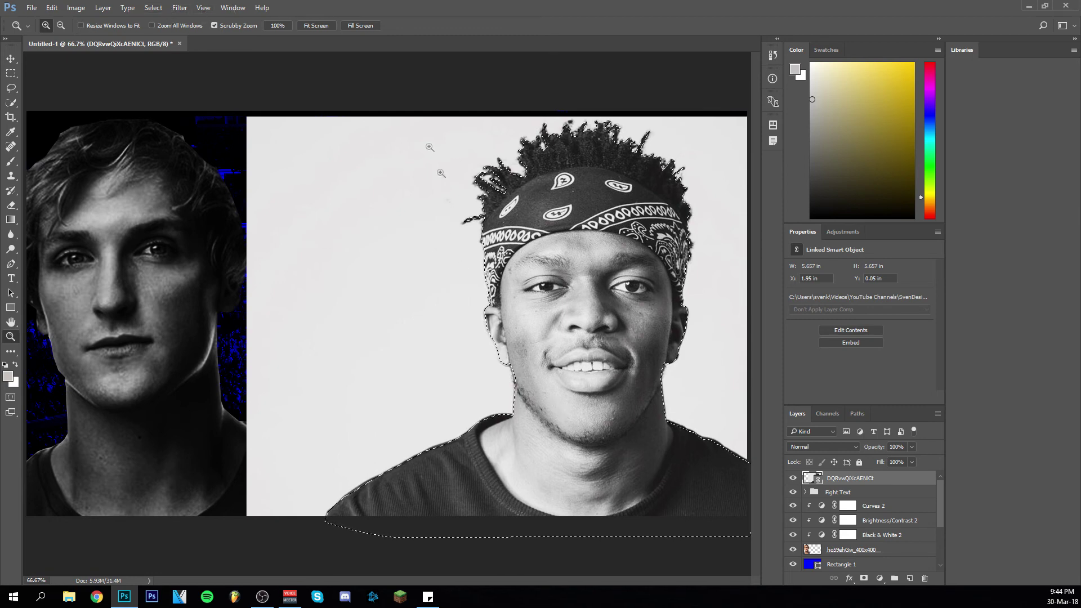
left_click(153, 7)
left_click(198, 62)
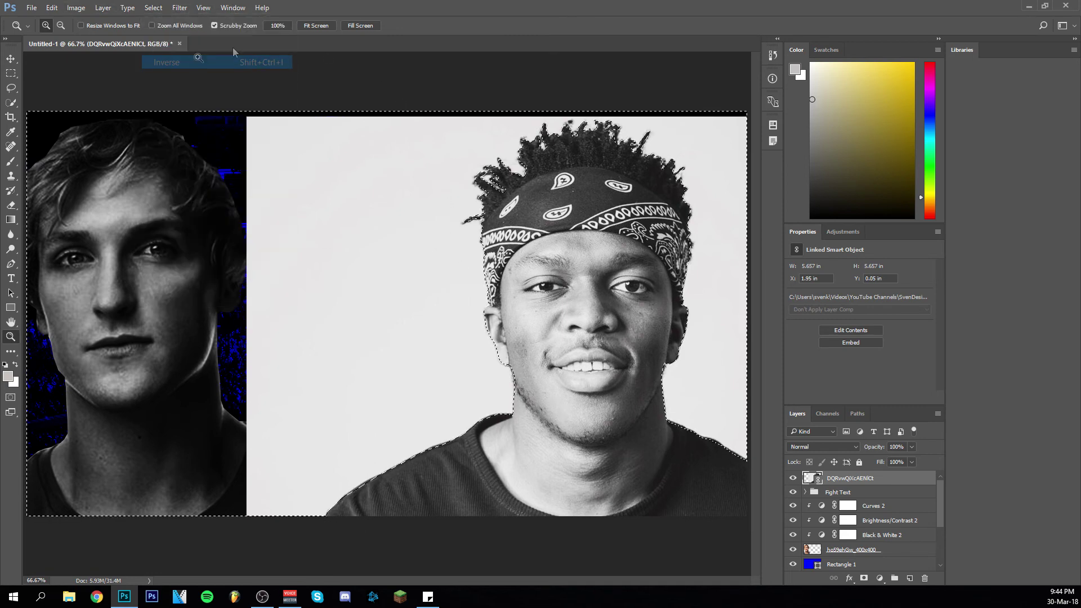
Rasterize the KSI portrait layer, delete the selected background around him and clear the selection
right_click(891, 483)
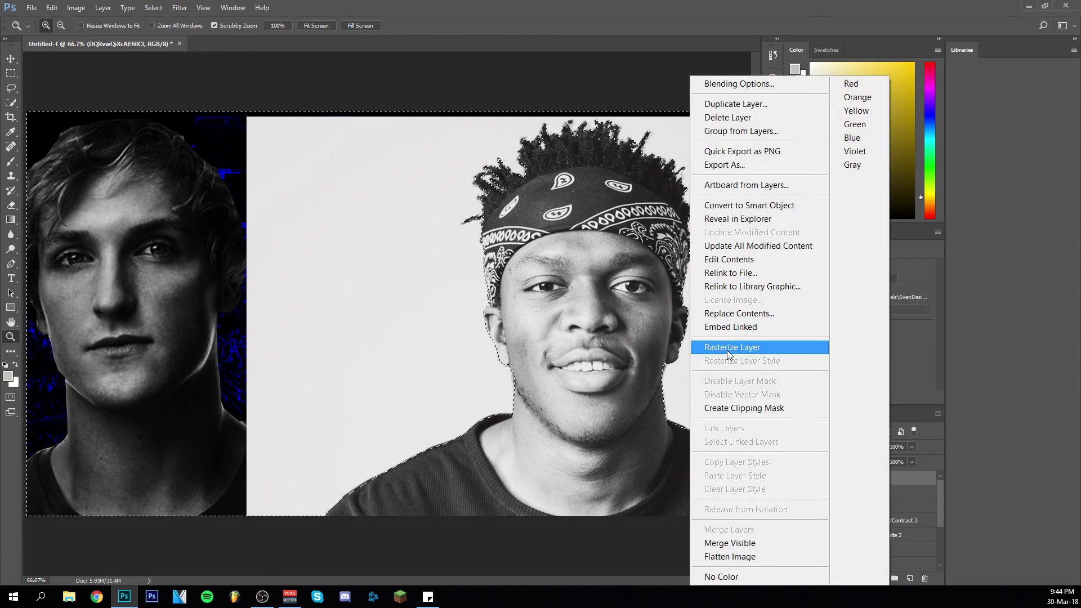
left_click(728, 347)
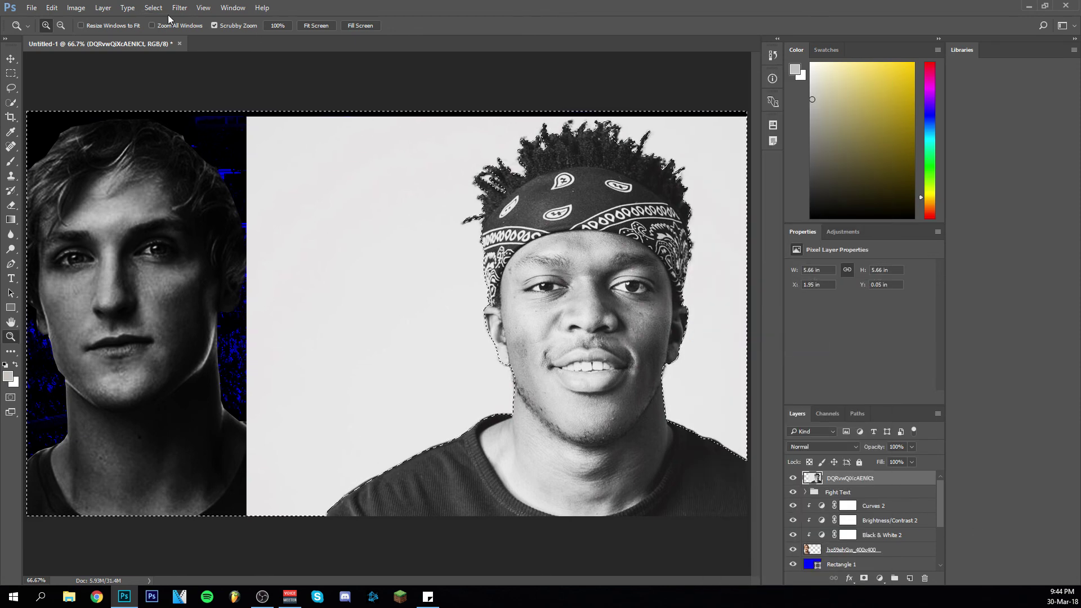
key("Delete")
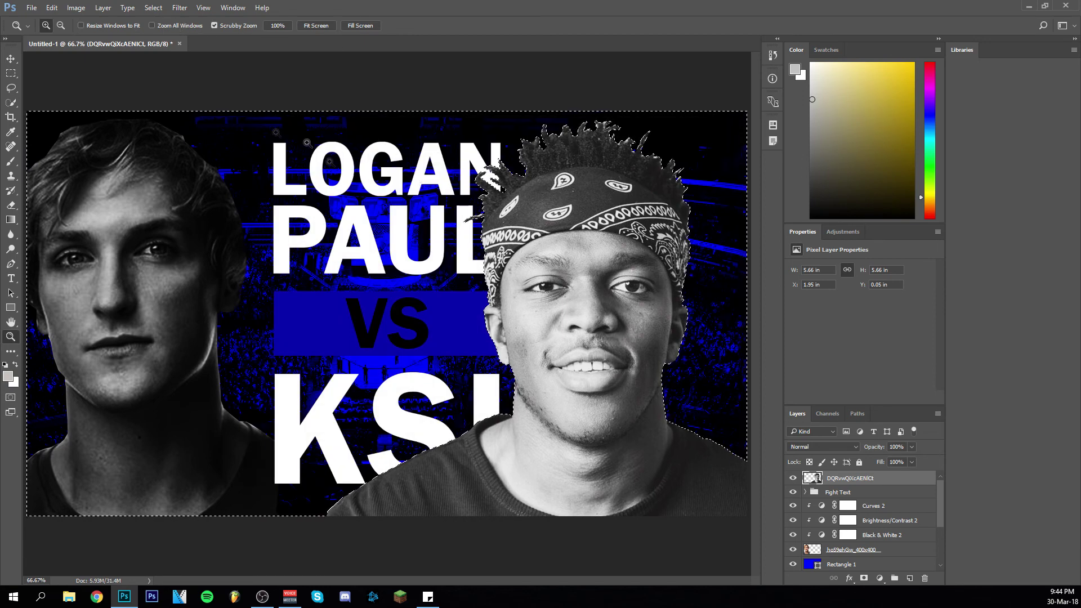
left_click(154, 7)
left_click(158, 36)
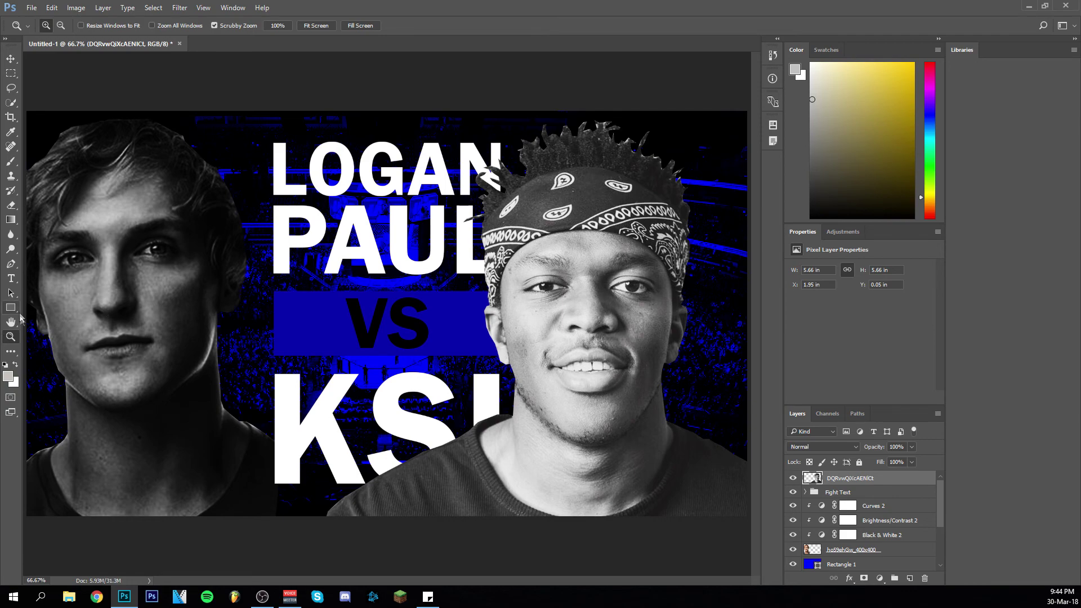
Cut away the stray tuft at the top of KSI's hair using a small Pen tool selection
left_click(551, 197)
key("p")
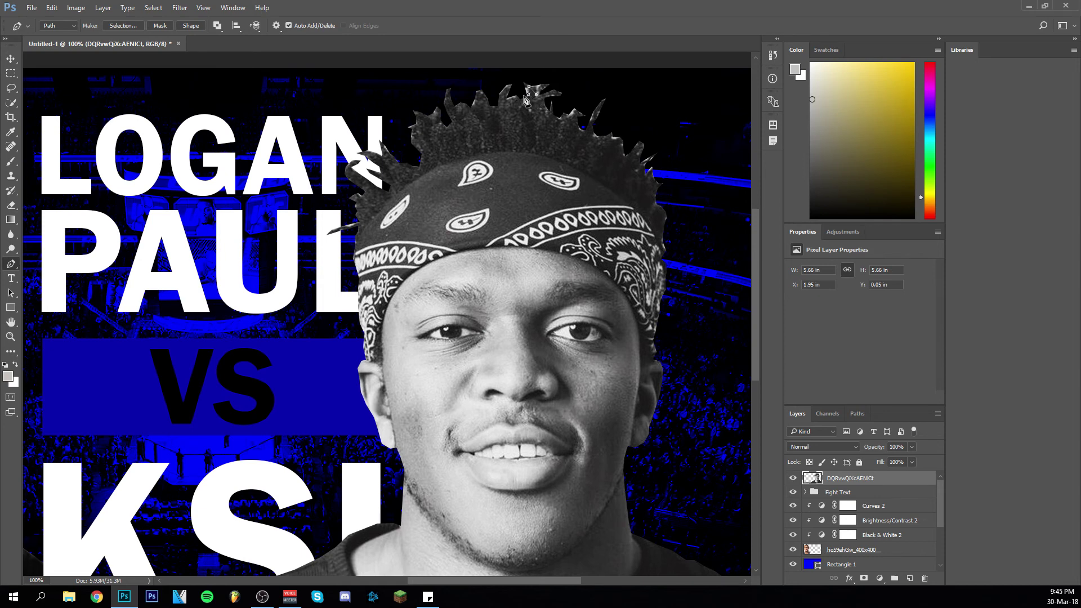
left_click(563, 84)
left_click(536, 91)
key("ctrl+Return")
key("Delete")
key("ctrl+d")
key("ctrl+Return")
Outline the stray strand beside the left edge of the headband with a closed path and remove it through a selection
left_click(358, 220)
left_click(357, 230)
left_click(311, 214)
left_click(360, 221)
left_click(123, 25)
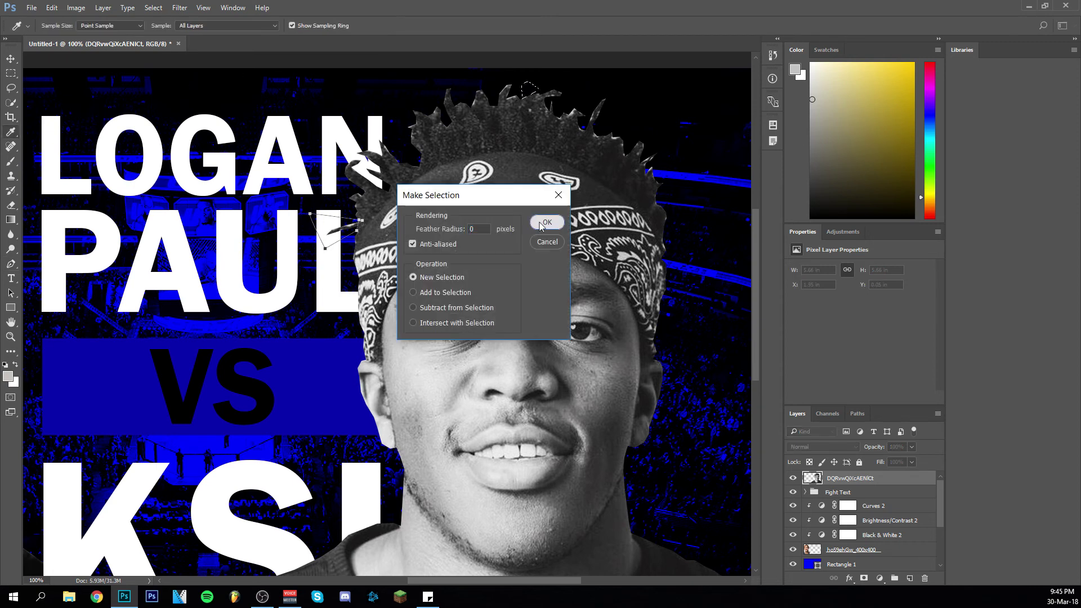
left_click(543, 223)
Trace a Pen path along the upper right edge of the hair, below the protruding tufts, towards the top centre
key("p")
left_click(624, 136)
left_click(611, 132)
left_click(594, 137)
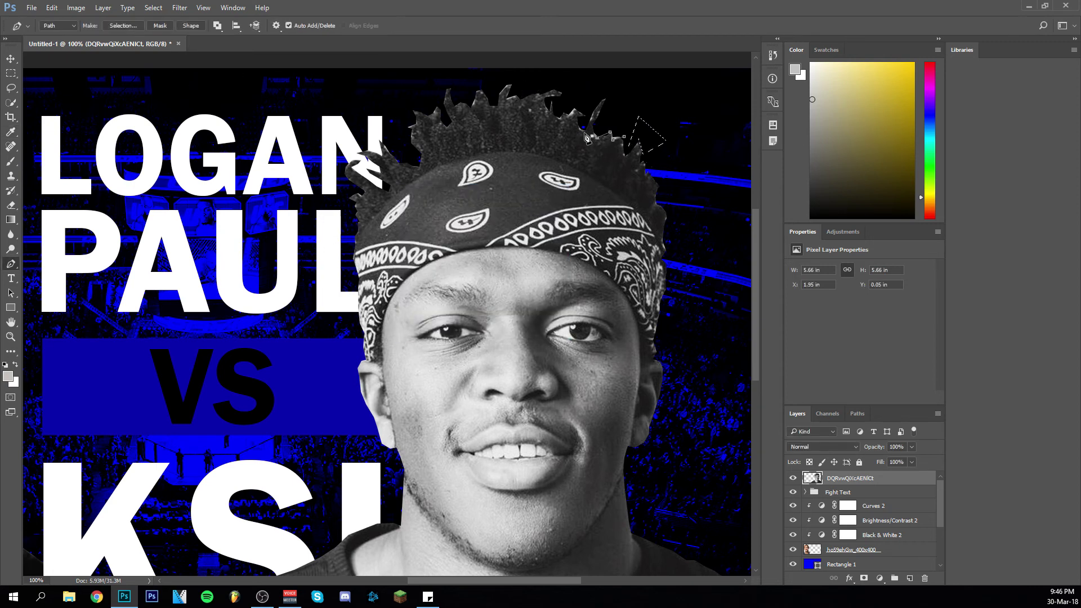
left_click(582, 130)
left_click(576, 121)
left_click(567, 116)
left_click(559, 119)
left_click(547, 111)
left_click(544, 103)
Close the path around the outside of the upper right tufts and turn it into a selection to remove them
left_click(579, 97)
left_click(592, 85)
left_click(617, 89)
left_click(634, 126)
left_click(123, 25)
left_click(546, 223)
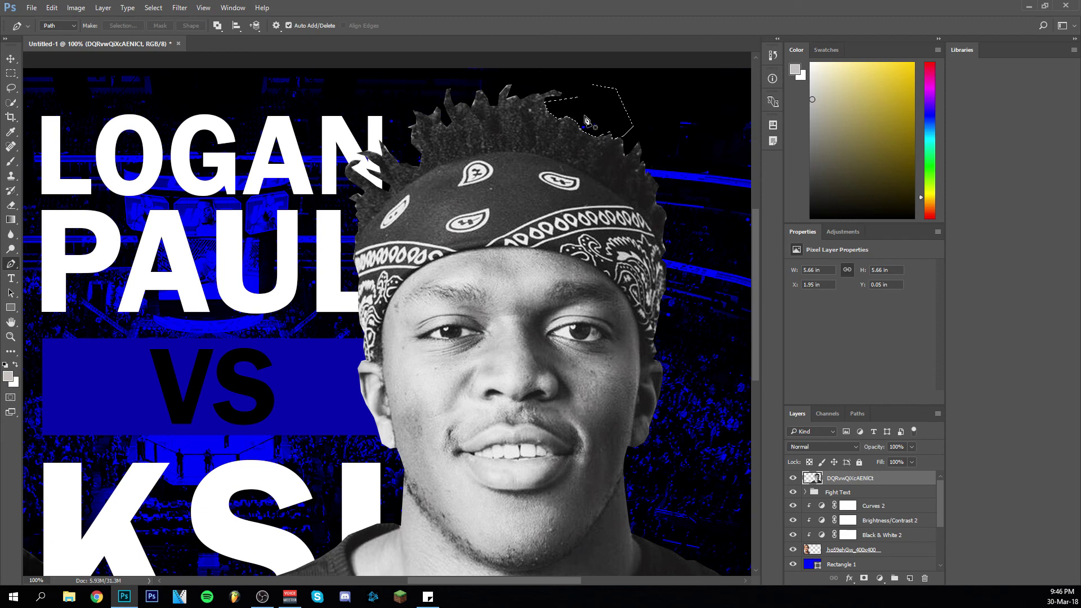
Trace a Pen path below the protruding tufts along the top centre and upper left of the hair
left_click(522, 95)
left_click(515, 98)
left_click(504, 99)
left_click(497, 106)
left_click(480, 105)
left_click(464, 96)
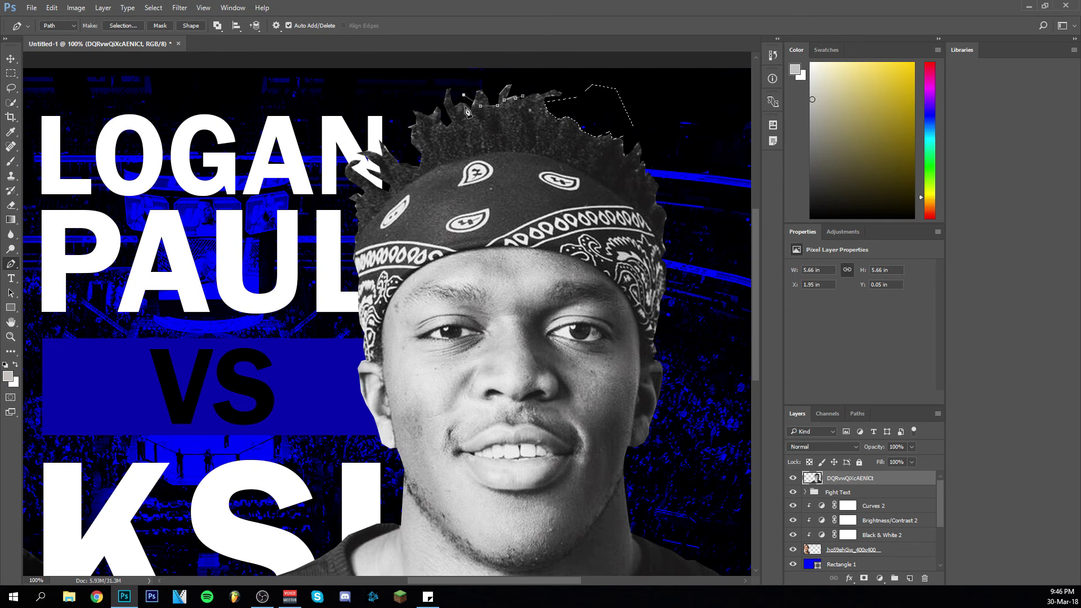
Outline the leftover bits at the top right of the hair, remove them through selections and deselect
key("ctrl+minus")
left_click(610, 134)
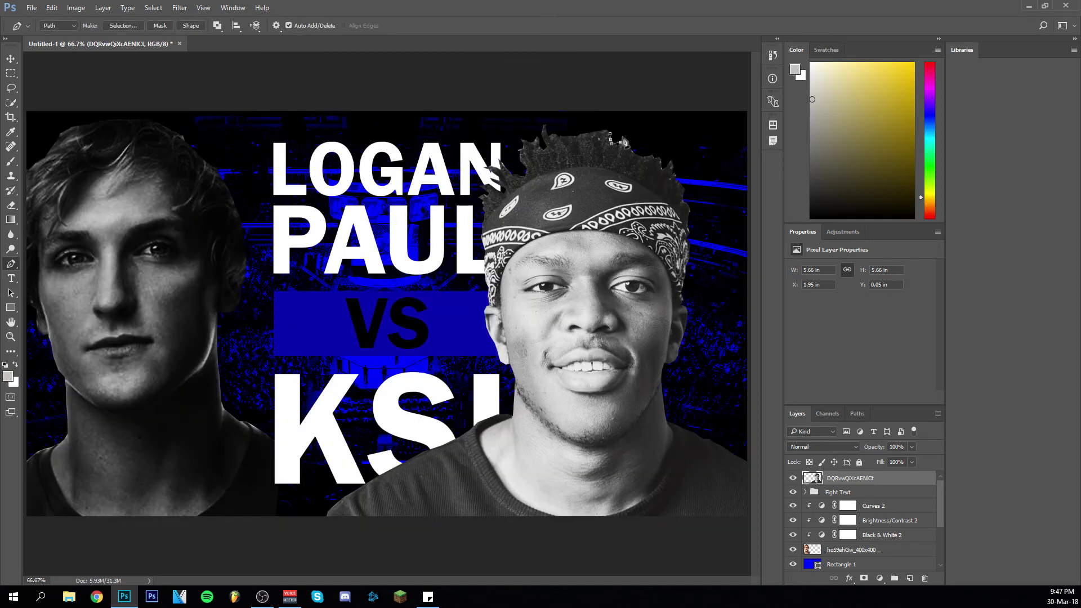
left_click(123, 25)
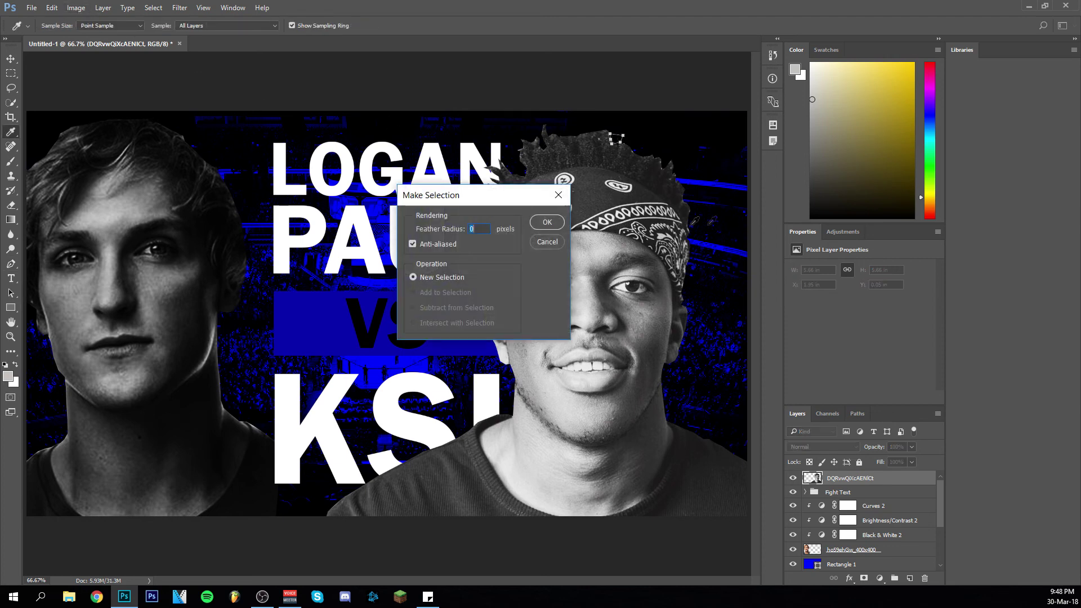
left_click(547, 221)
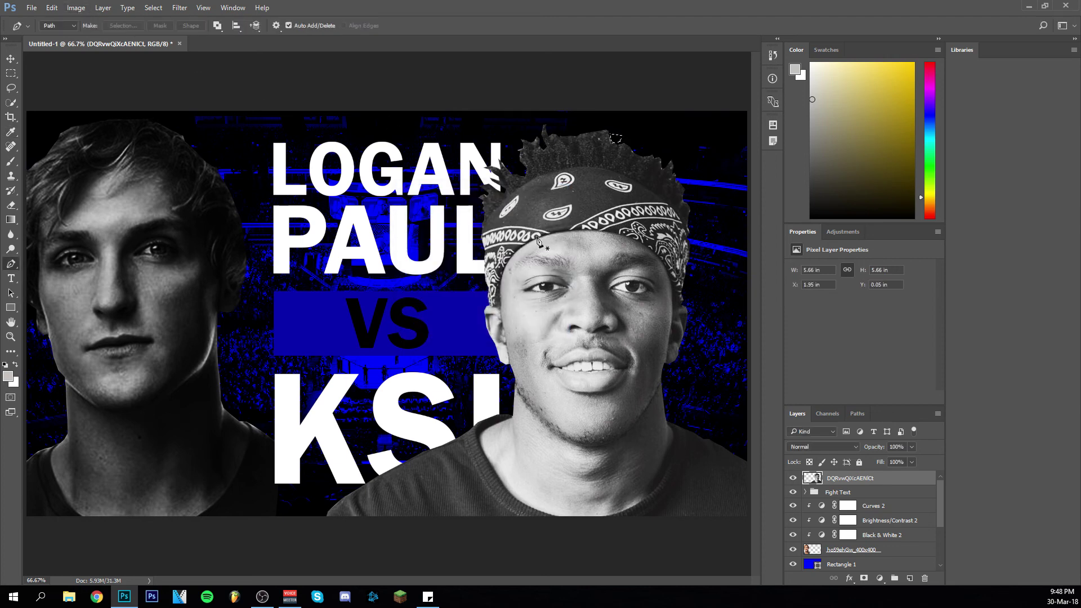
left_click_drag(637, 150, 650, 148)
left_click(123, 26)
left_click(546, 222)
left_click(163, 32)
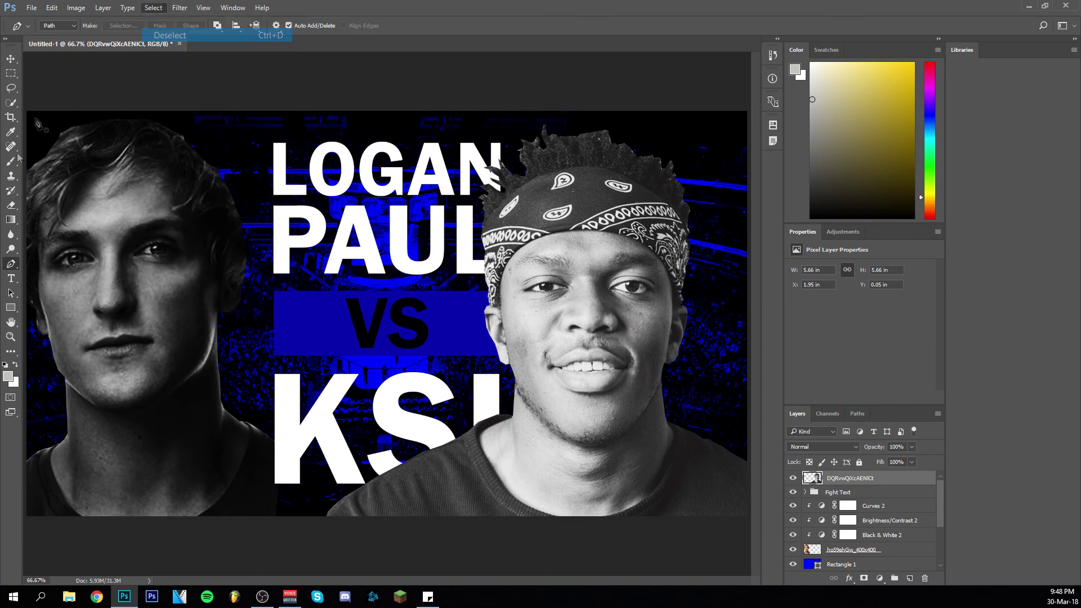
Add a Brightness/Contrast and a Curves adjustment layer above the KSI portrait's Black & White adjustment
left_click(10, 336)
right_click(473, 317)
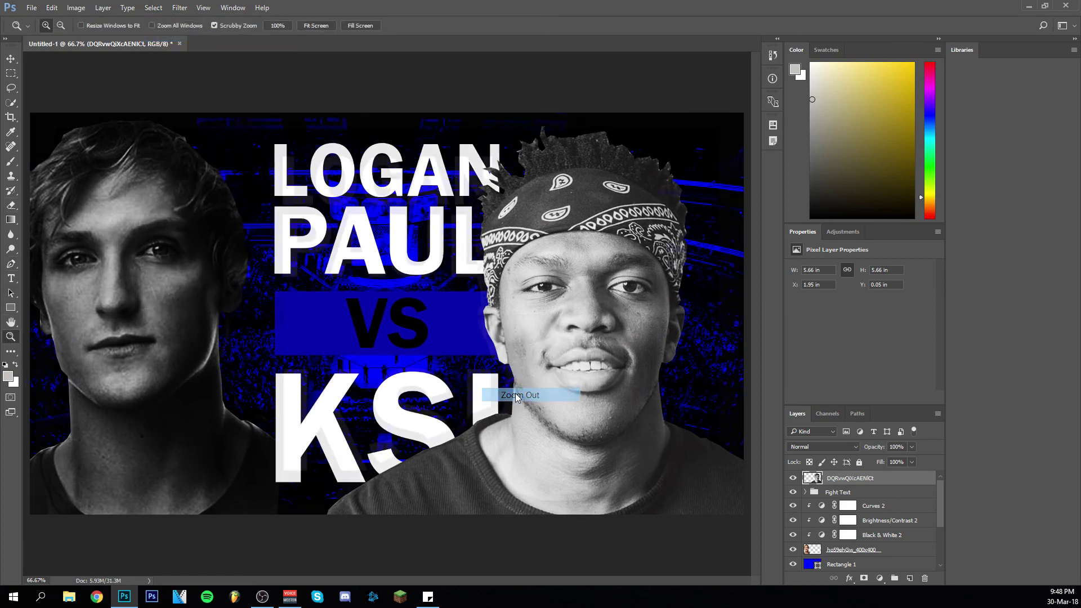
left_click(516, 395)
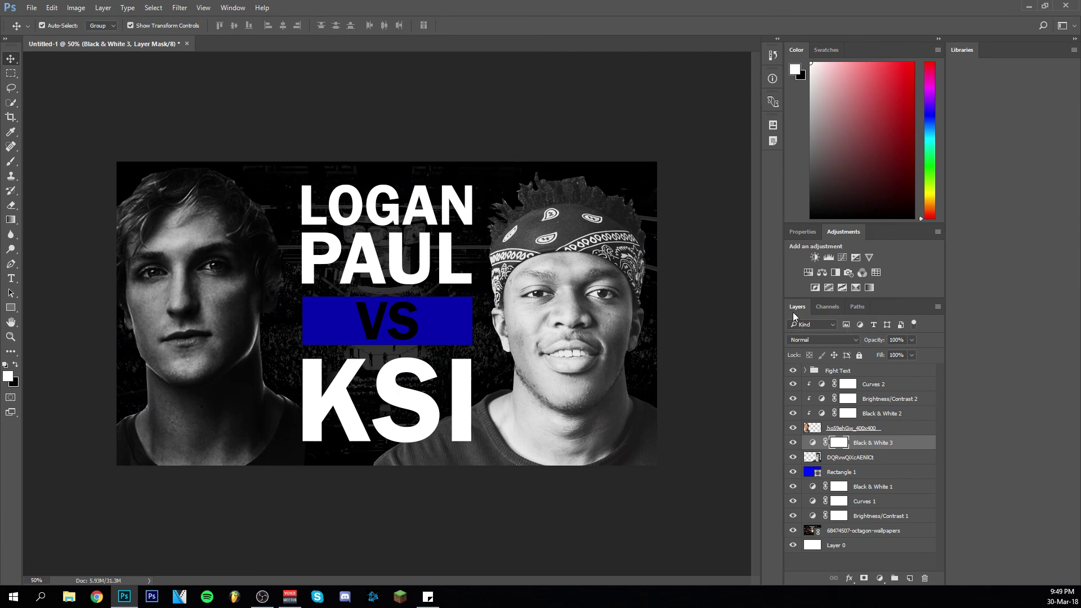
left_click(815, 258)
left_click(845, 232)
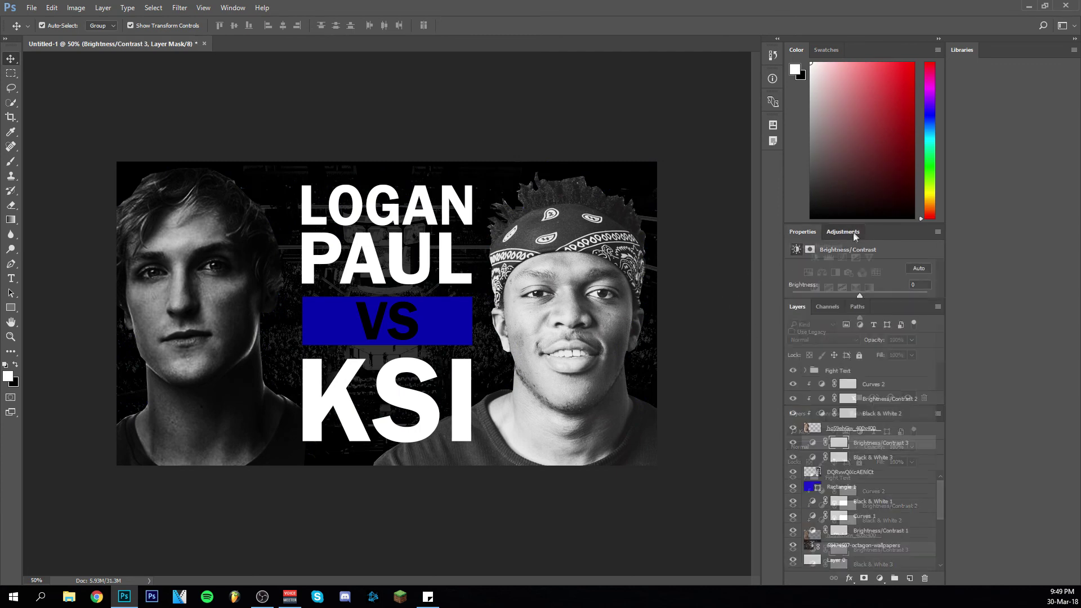
left_click(842, 257)
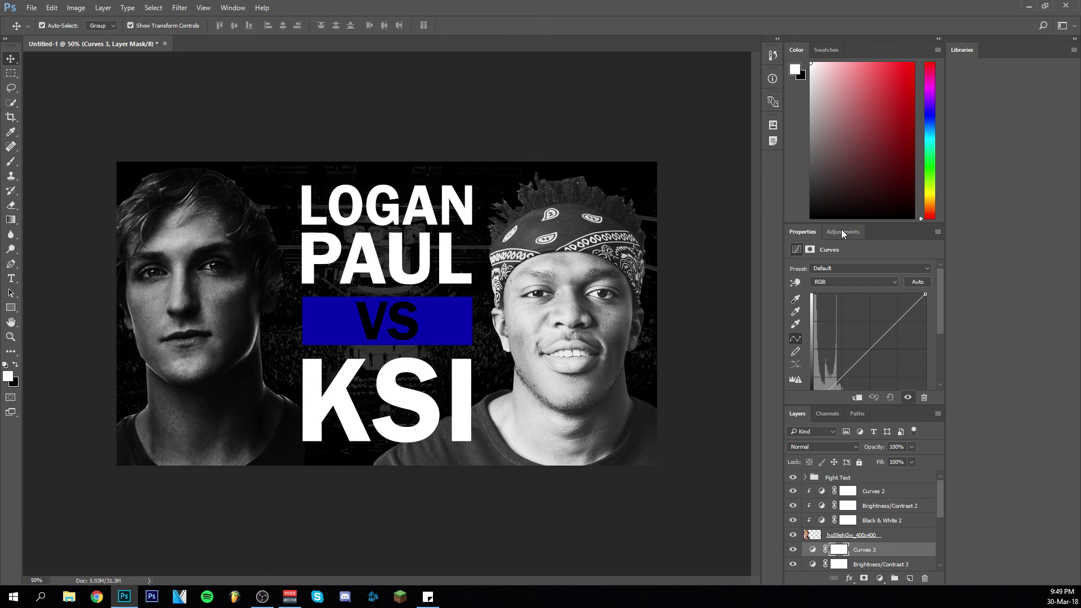
left_click(842, 230)
Clip the Black & White 3, Brightness/Contrast 3 and Curves 3 adjustments to the KSI portrait layer
left_click(879, 463)
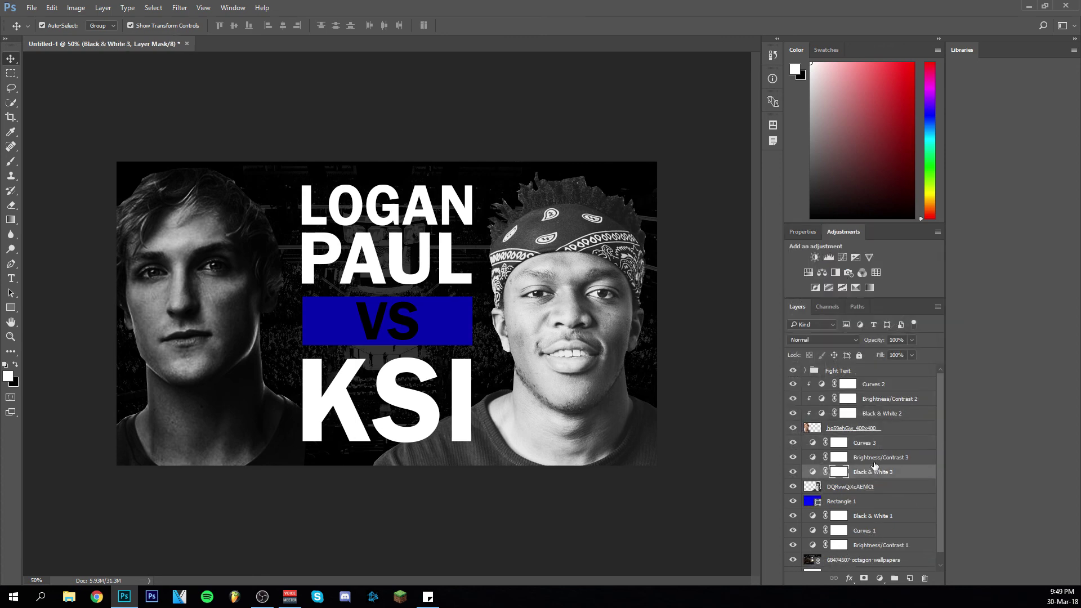
left_click(874, 471, "shift")
left_click(874, 442, "shift")
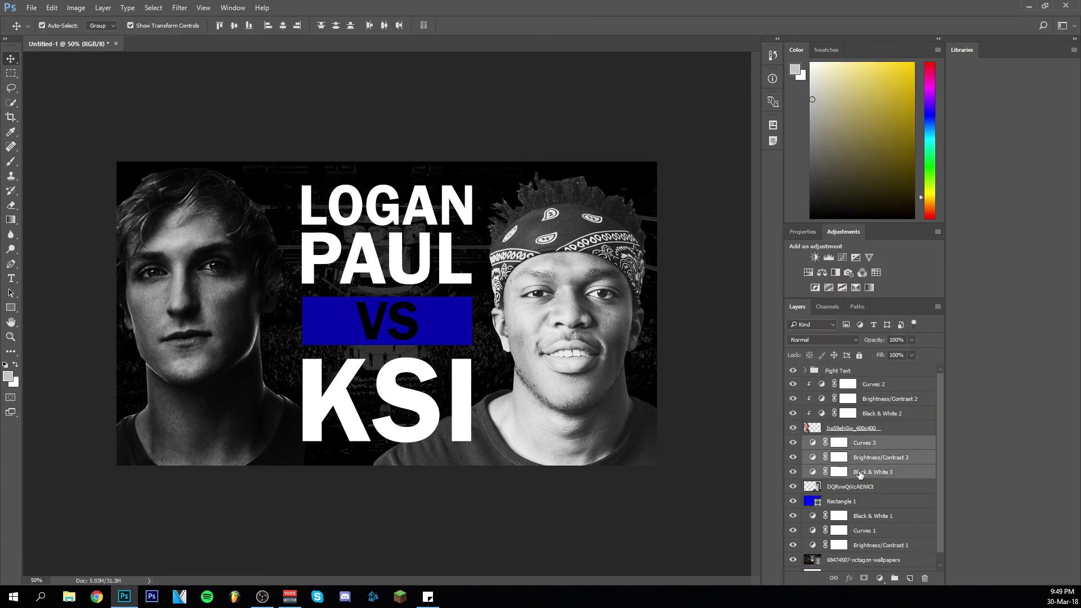
right_click(860, 475)
left_click(894, 335)
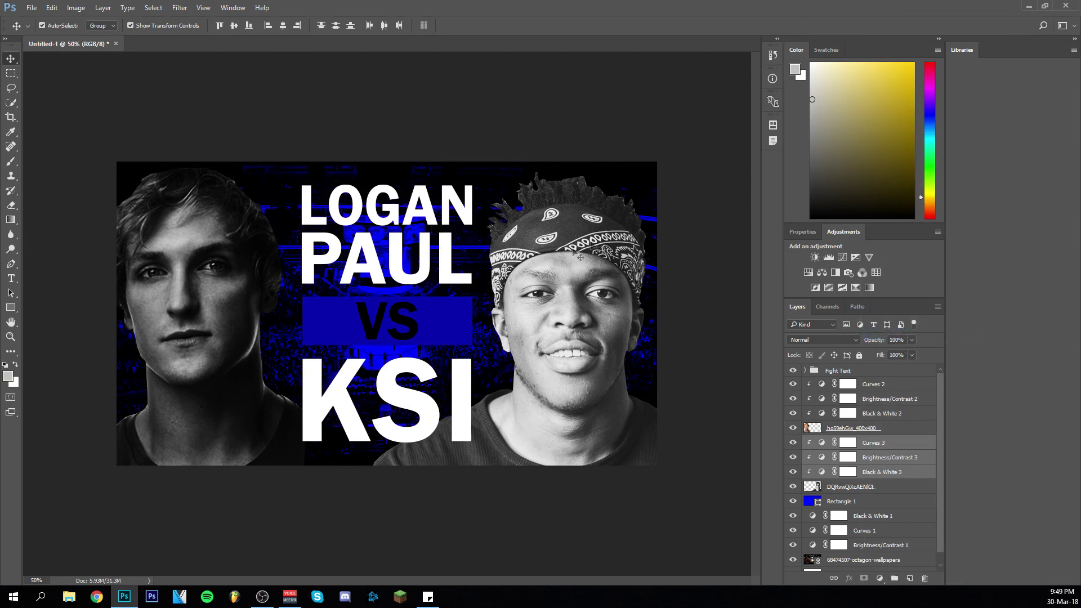
Check the left portrait's Brightness/Contrast adjustment and set the KSI portrait's brightness to -102 and contrast to 70
left_click(890, 473)
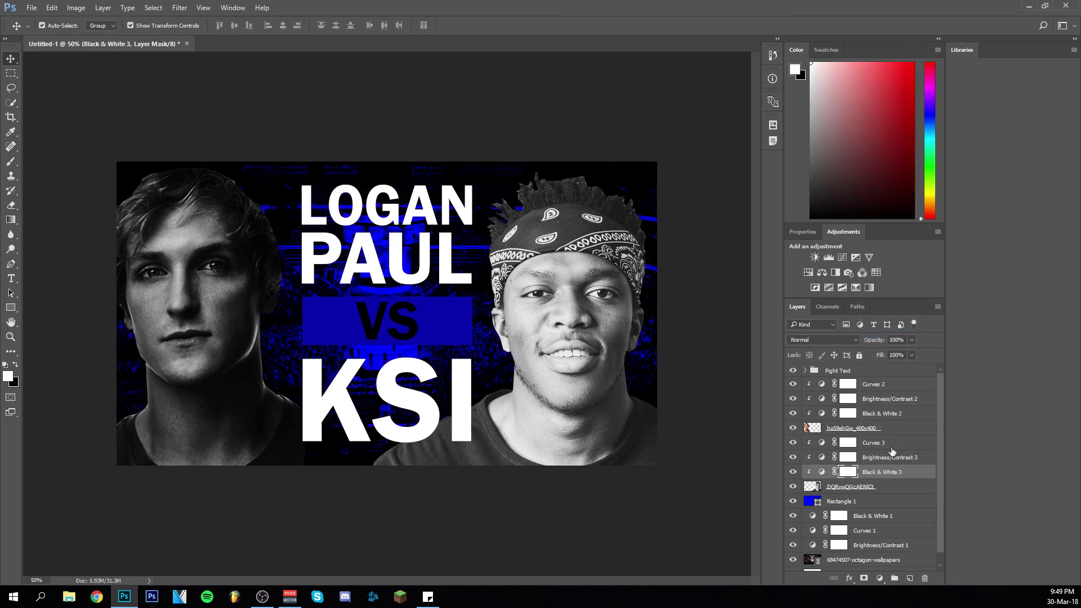
left_click(892, 459)
left_click(882, 398)
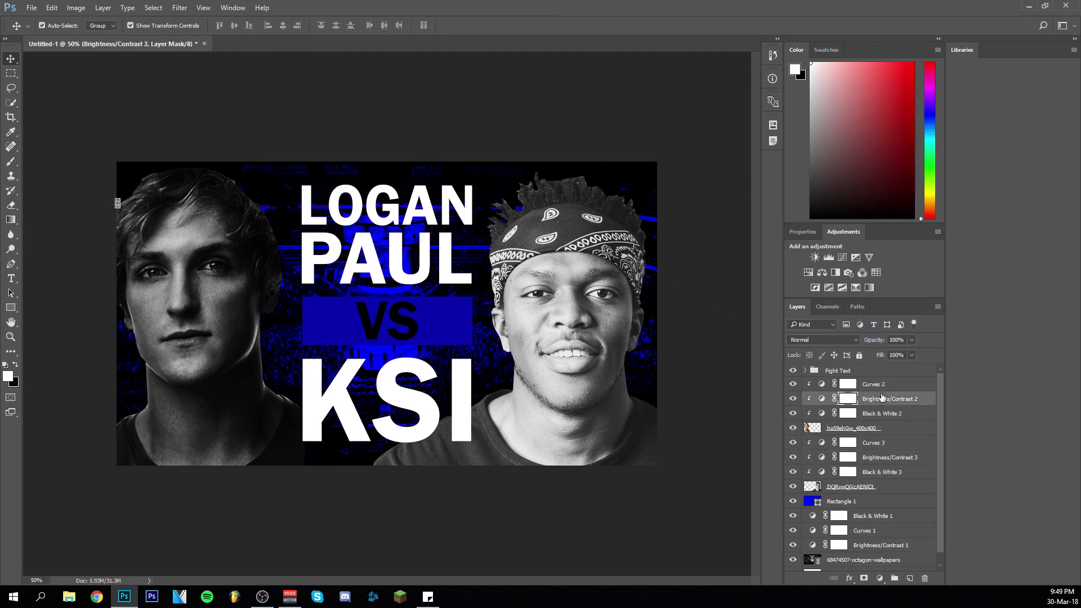
left_click(810, 235)
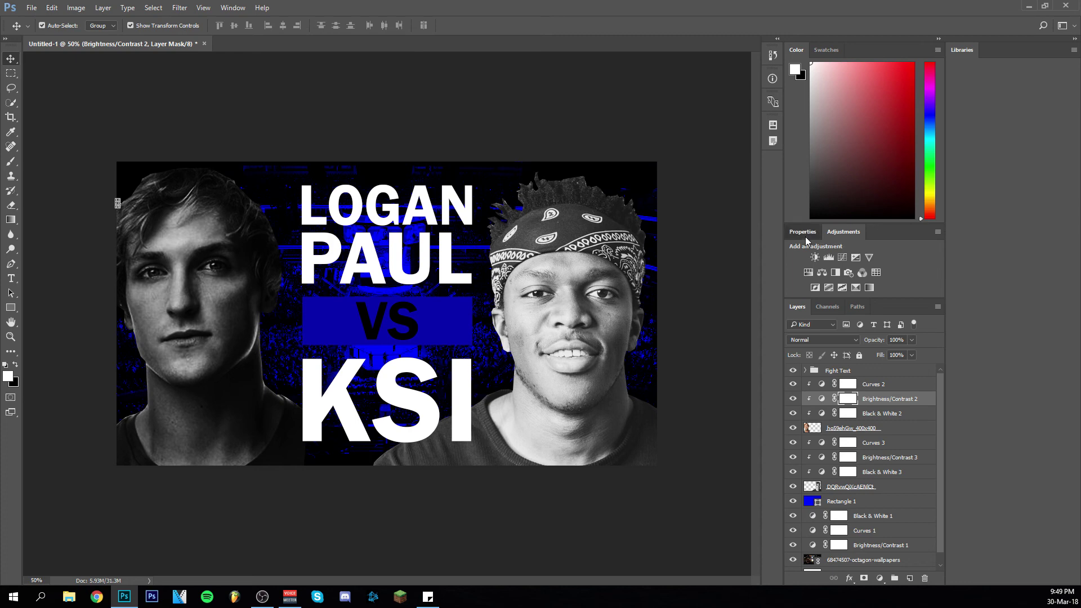
left_click(839, 232)
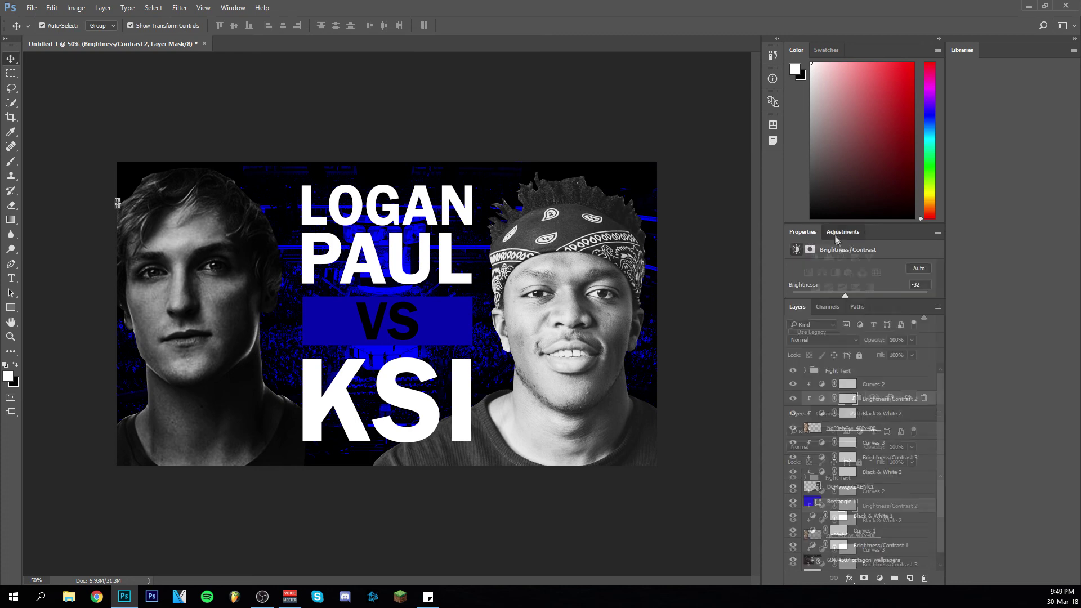
left_click(888, 459)
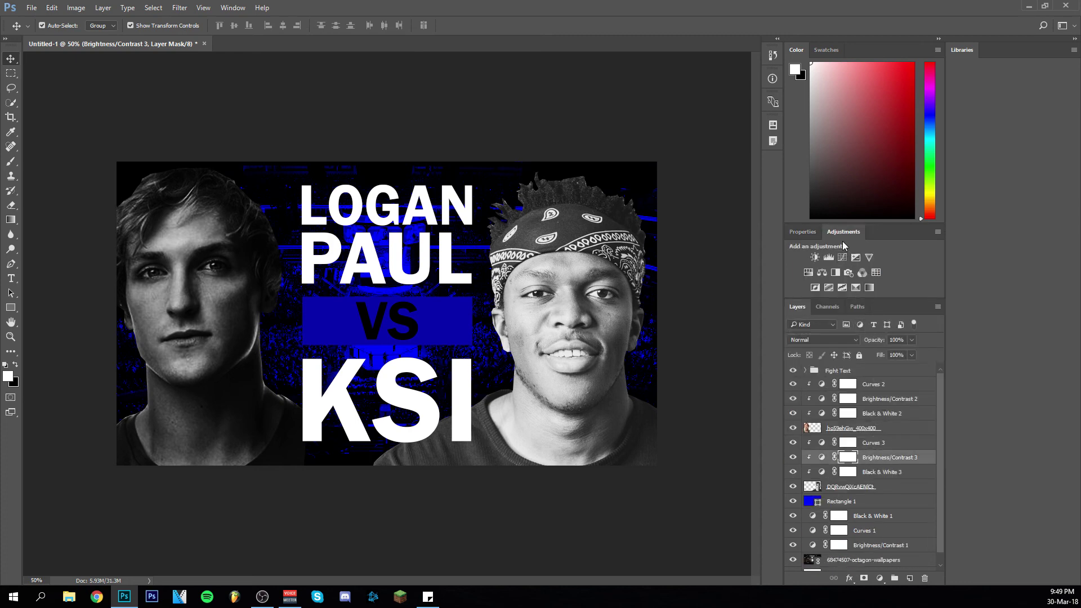
left_click(803, 232)
left_click_drag(861, 296, 819, 308)
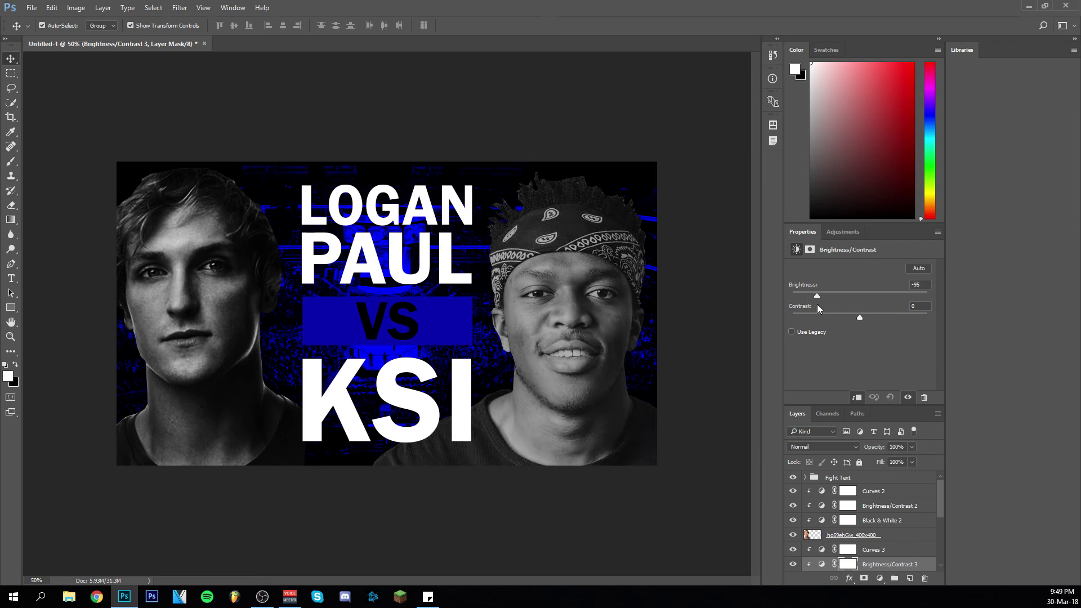
left_click_drag(832, 304, 976, 319)
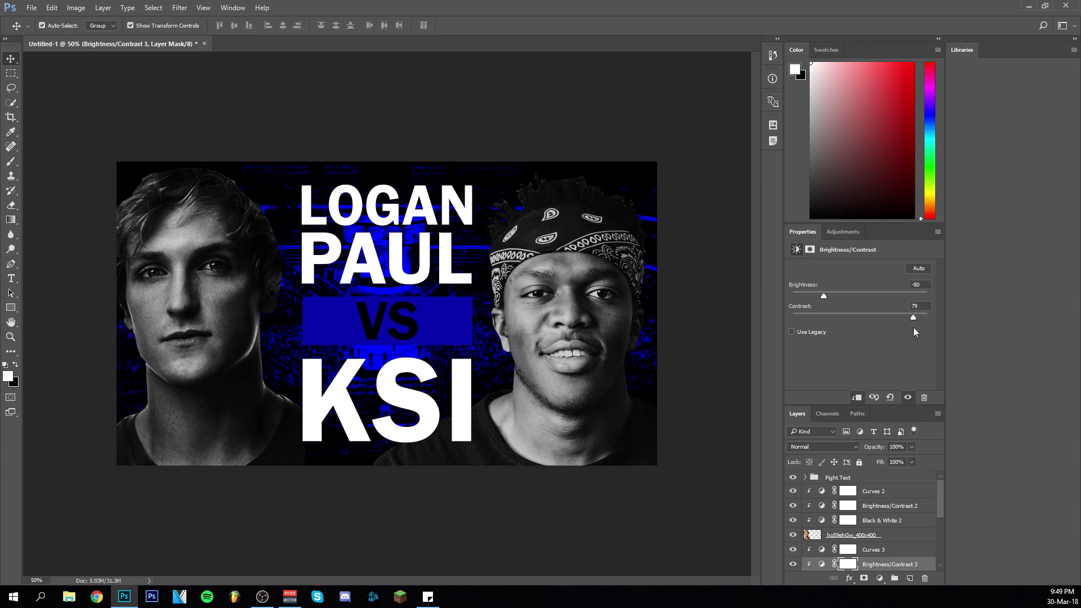
left_click_drag(943, 321, 921, 329)
mouse_move(825, 297)
left_mouse_down()
mouse_move(841, 296)
mouse_move(814, 298)
left_mouse_up()
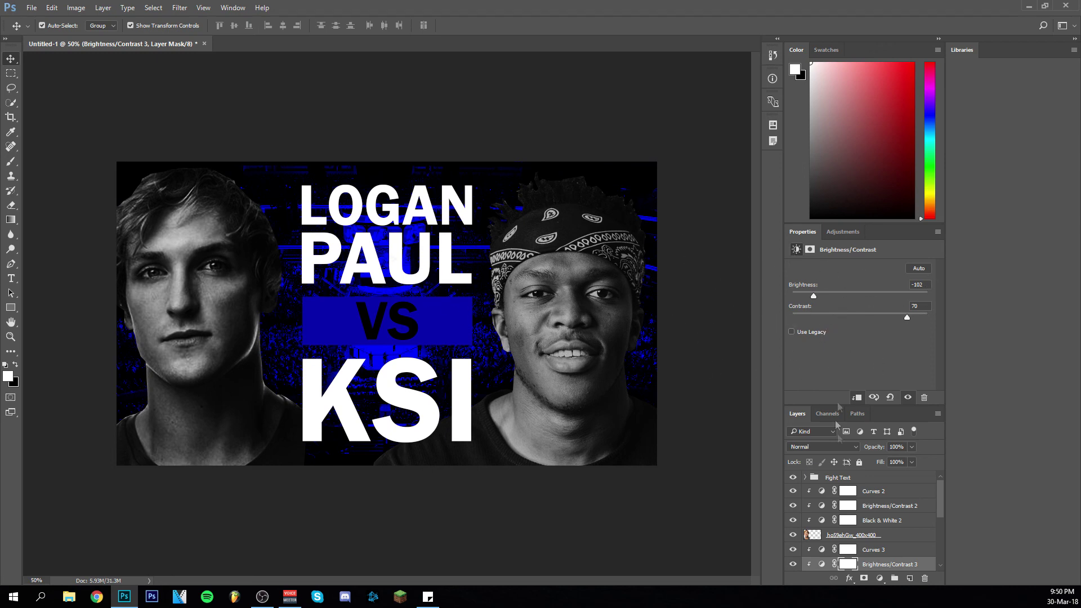
Darken the KSI portrait's midtones by pulling the middle of the Curves 3 line slightly downward
scroll(892, 551, "down", 1)
left_click(894, 537)
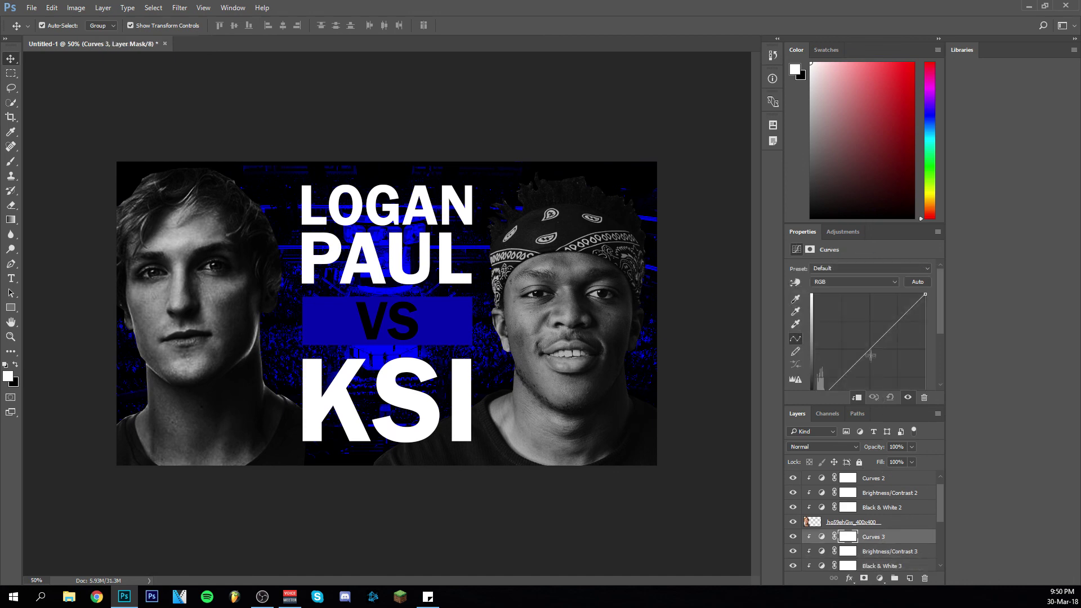
left_click_drag(870, 355, 878, 354)
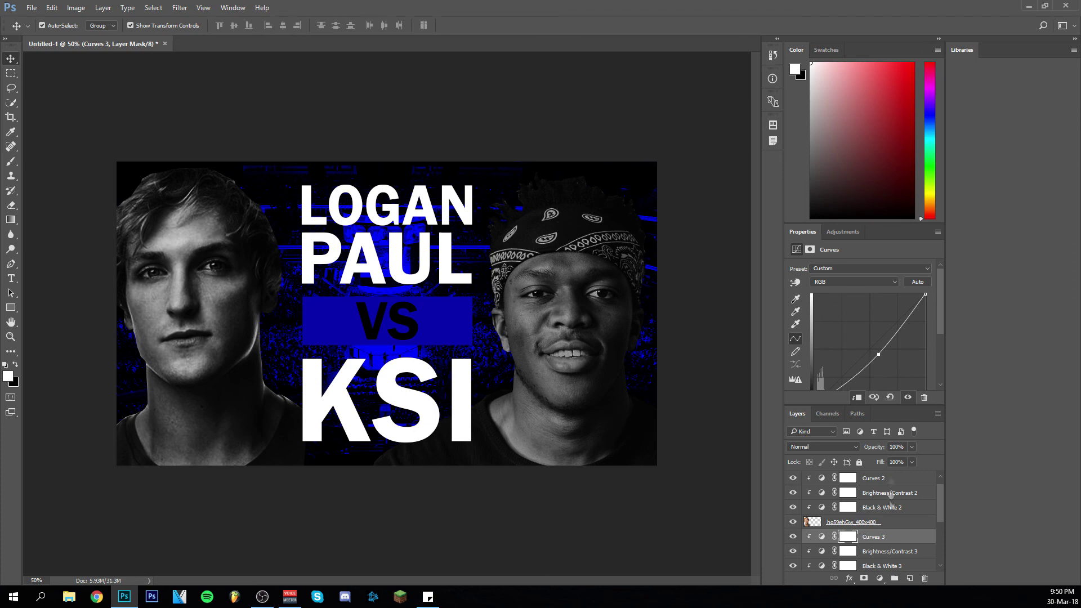
Set the KSI portrait's brightness to -82 and contrast to 95, and lower its Curves 3 midpoint slightly further
left_click(892, 551)
left_click_drag(816, 297, 823, 298)
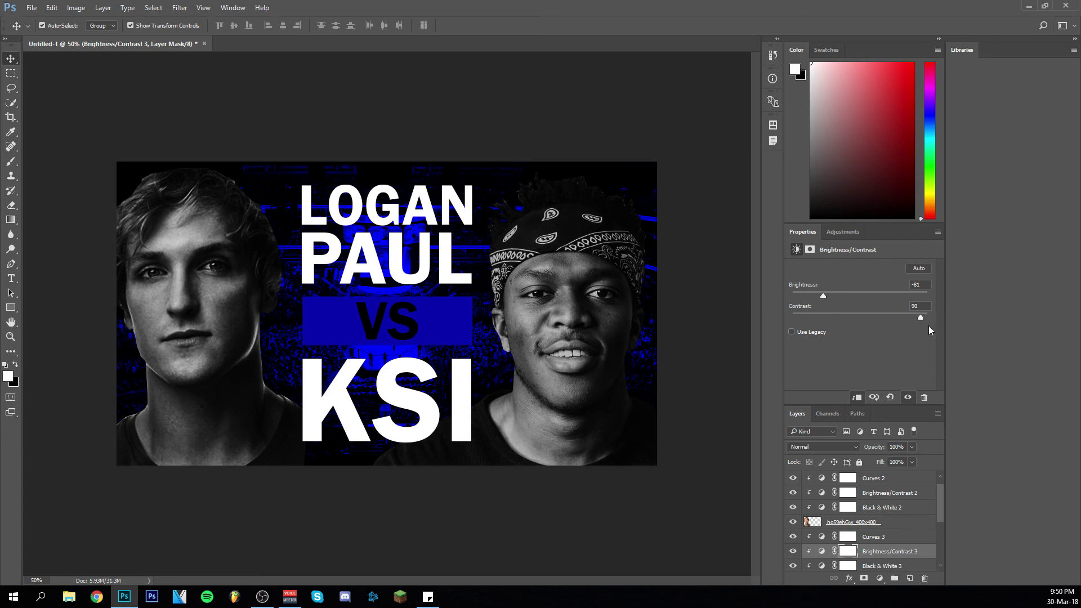
left_click_drag(924, 318, 924, 318)
left_click_drag(823, 298, 823, 296)
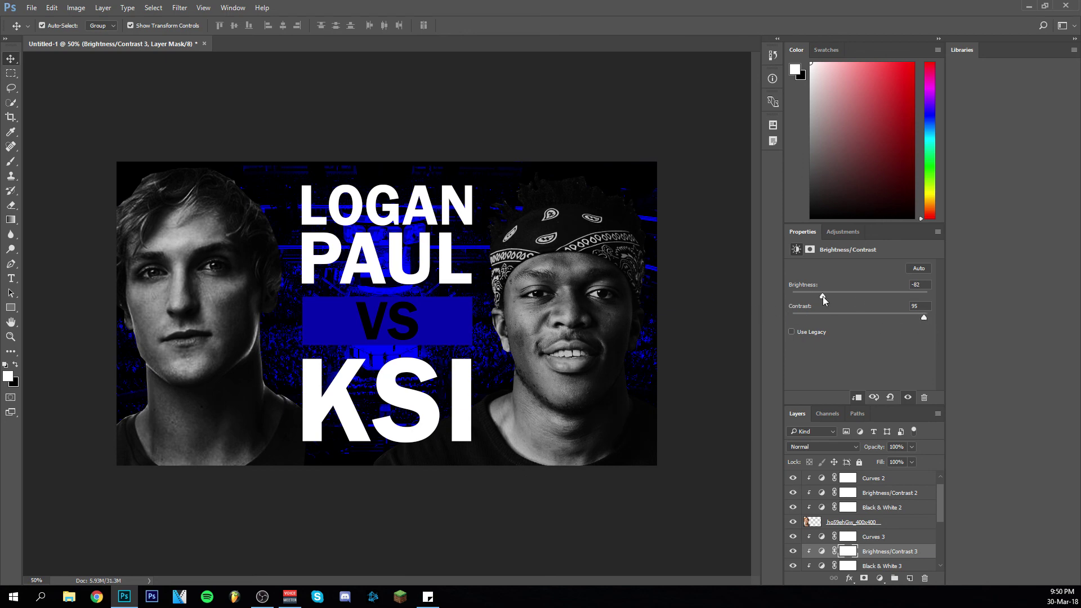
left_click(889, 539)
left_click_drag(879, 355, 877, 357)
With the left portrait's layer active, outline the area behind the KSI title with a closed Pen path and convert it to a selection
left_click(853, 522)
key("p")
left_click(360, 365)
left_click(335, 502)
left_click(463, 468)
left_click(467, 441)
left_click(470, 424)
left_click(470, 401)
left_click(360, 365)
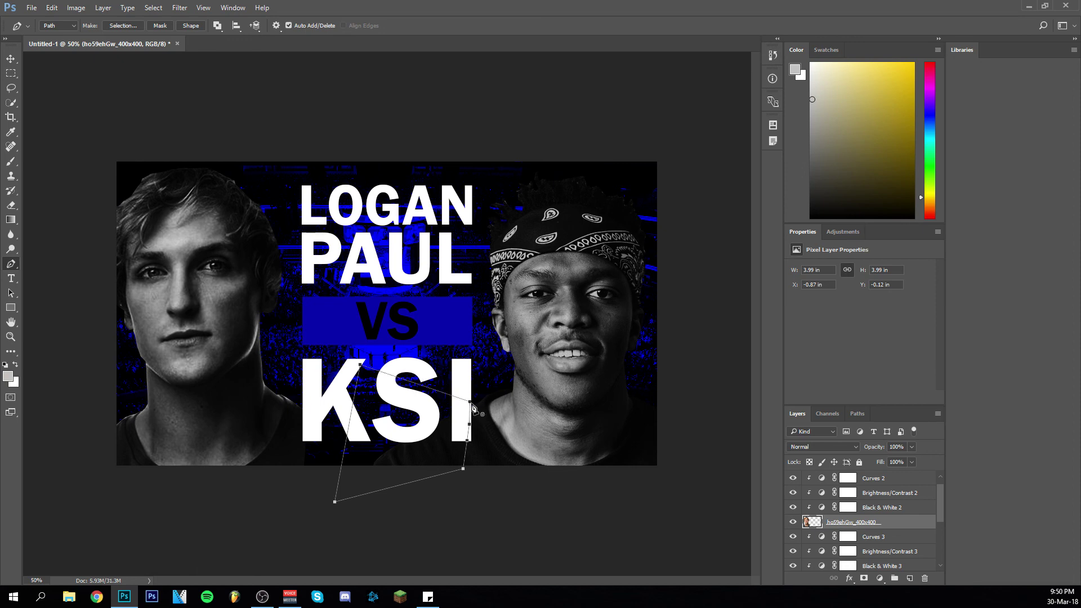
left_click(122, 25)
left_click(548, 222)
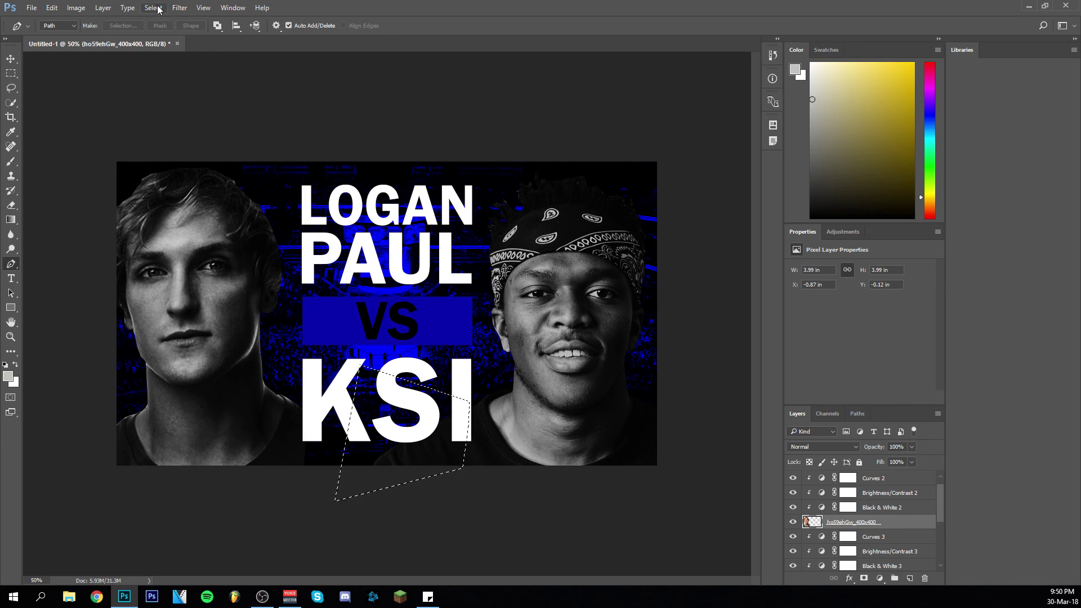
Clear the selected area behind the KSI title from the KSI portrait's layer, and deselect
right_click(901, 522)
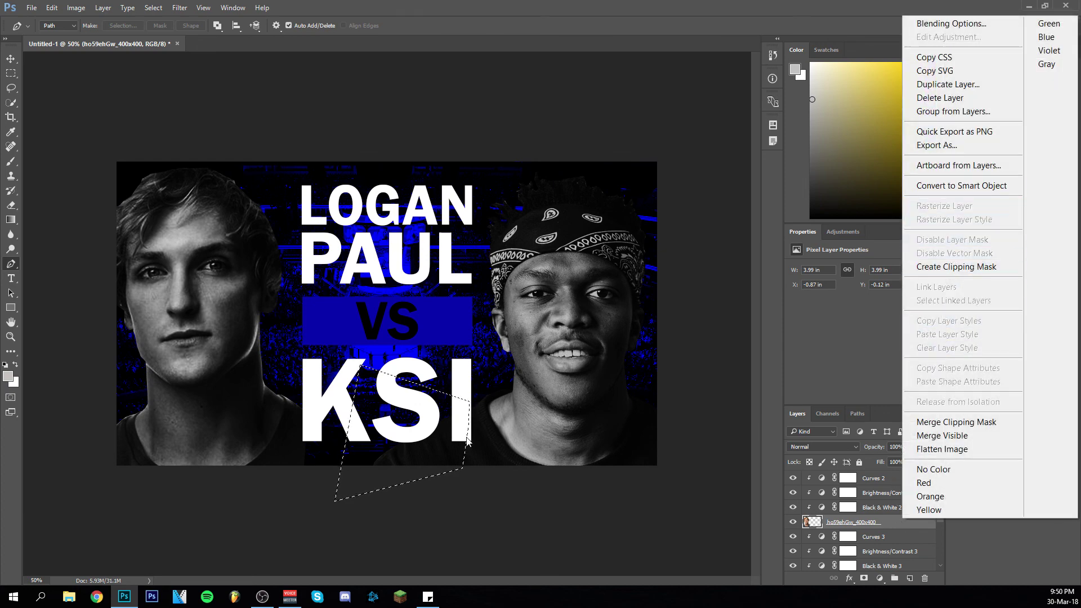
key("Escape")
scroll(881, 523, "down", 1)
scroll(882, 522, "down", 1)
left_click(900, 533)
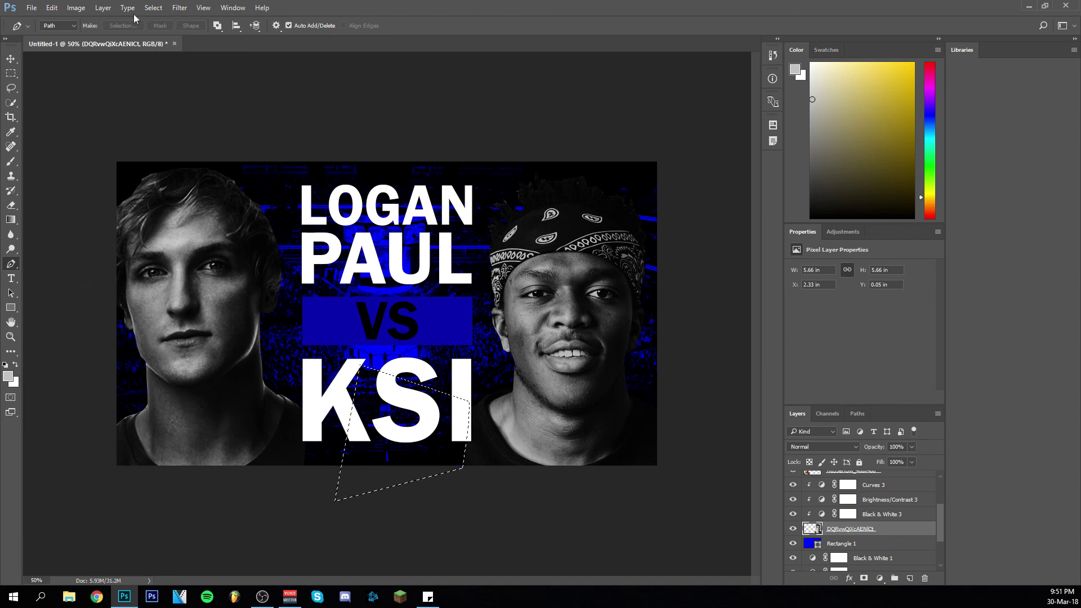
left_click(153, 8)
left_click(163, 35)
Outline the leftover shirt sliver below the title's letter I with the Pen tool, select it and clear it from the KSI portrait's layer
left_click(468, 432)
left_click(469, 473)
left_click(449, 478)
left_click(467, 432)
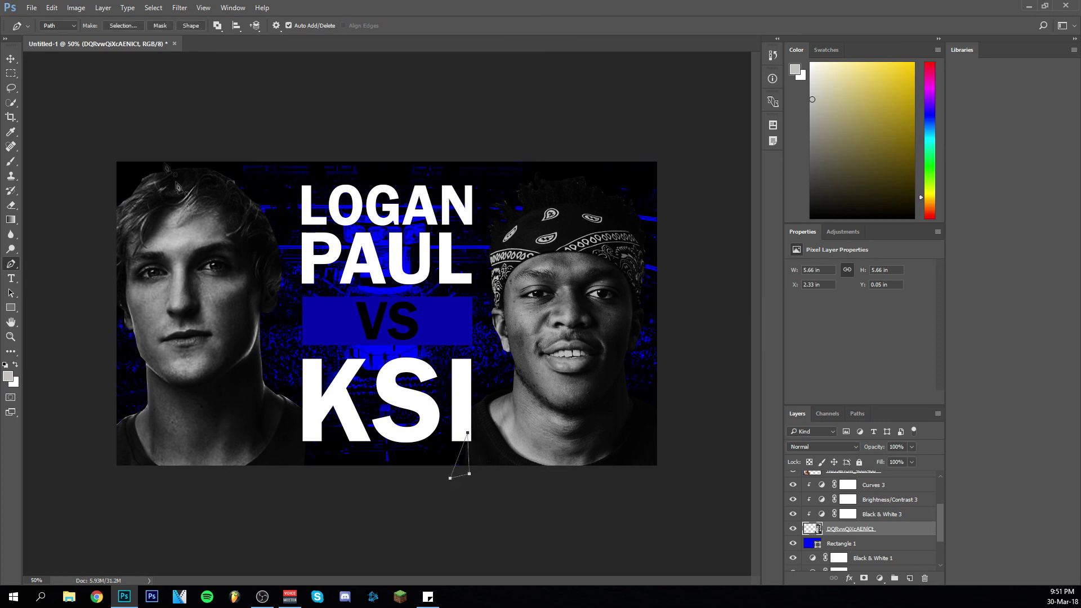
left_click(123, 25)
left_click(548, 221)
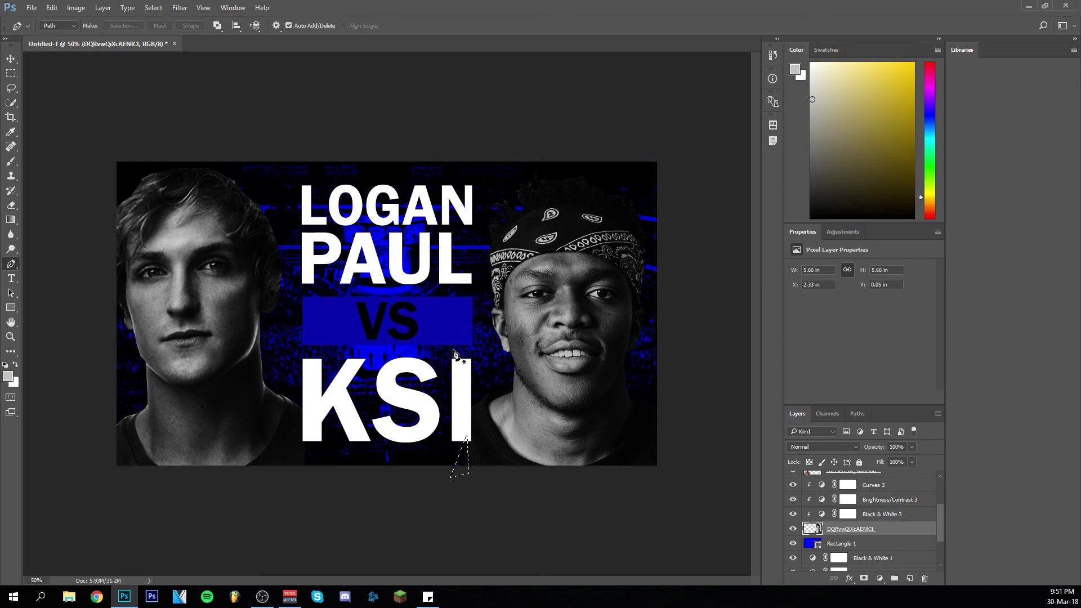
Outline the strip beneath the title's letter K with the Pen tool, select it, clear it from the KSI portrait's layer and deselect
left_click(304, 411)
left_click(304, 470)
left_click(336, 478)
left_click(324, 424)
left_click(305, 410)
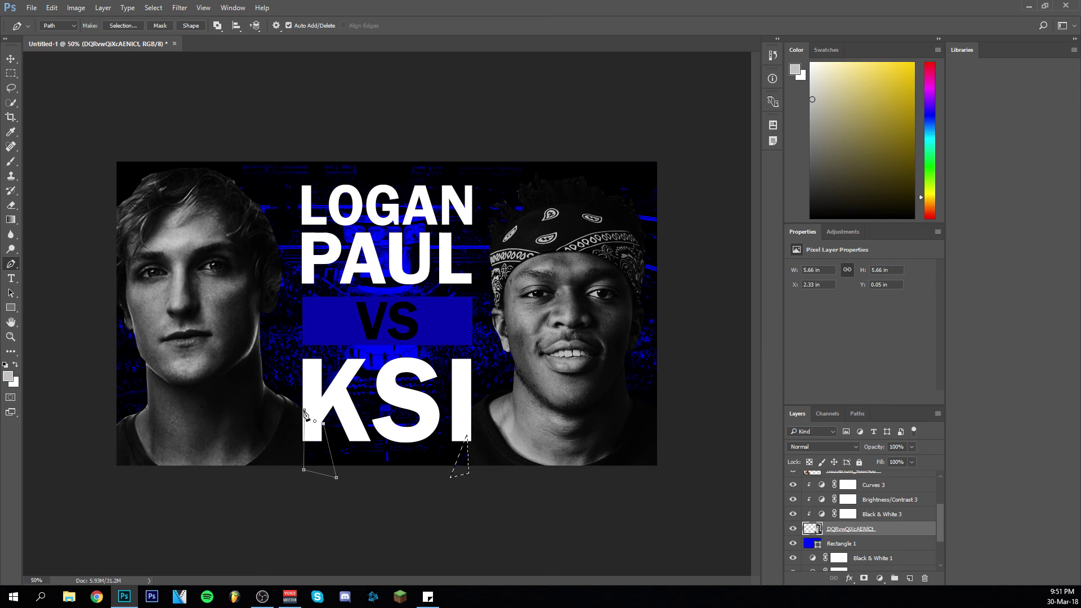
left_click(123, 26)
left_click(546, 221)
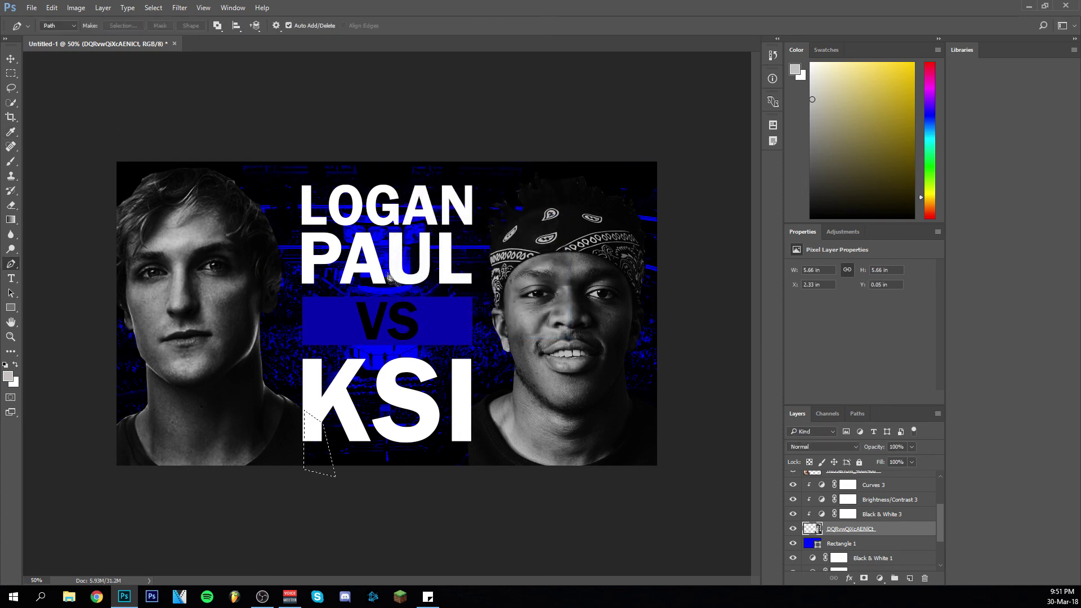
left_click(153, 7)
left_click(169, 35)
left_click(11, 337)
right_click(401, 268)
left_click(445, 351)
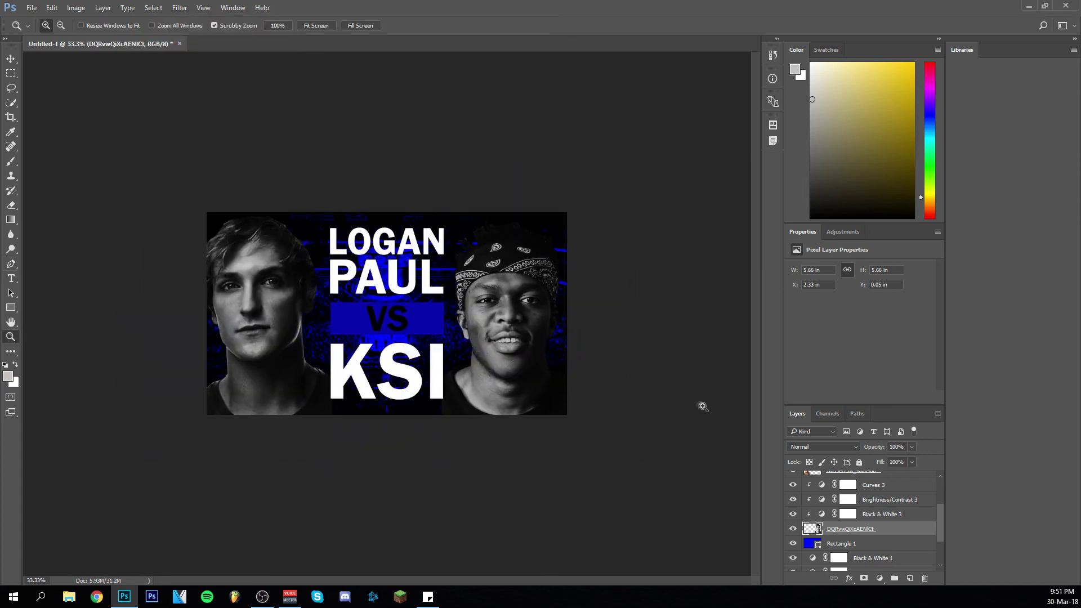
right_click(422, 337)
left_click(390, 354)
left_click(390, 353)
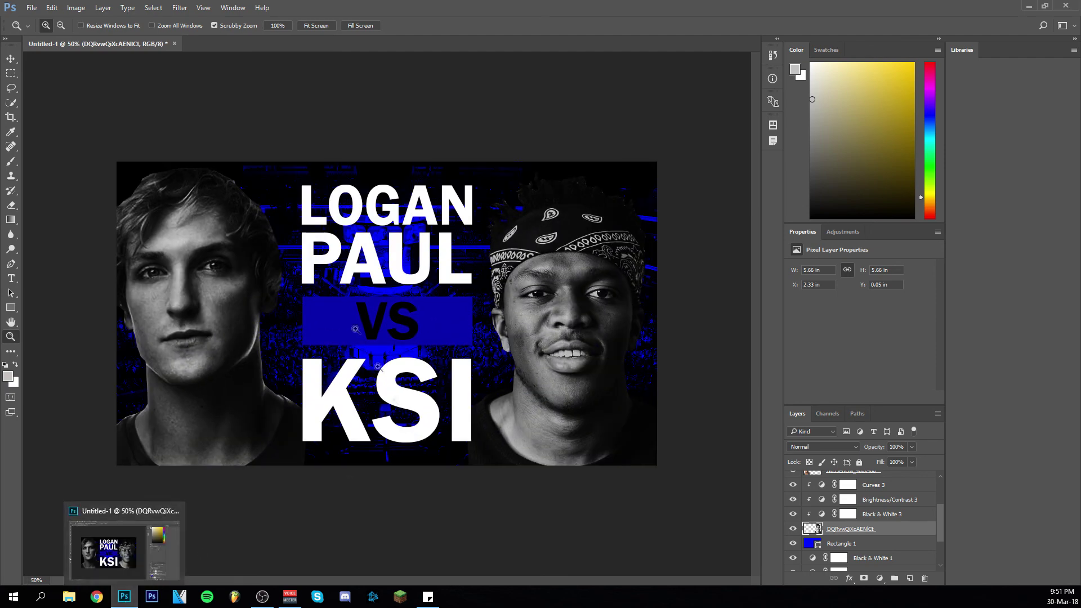
Scale the Fight Text group proportionally to 96%, centre it at X 960 px, Y 540 px, and deselect it
left_click(10, 58)
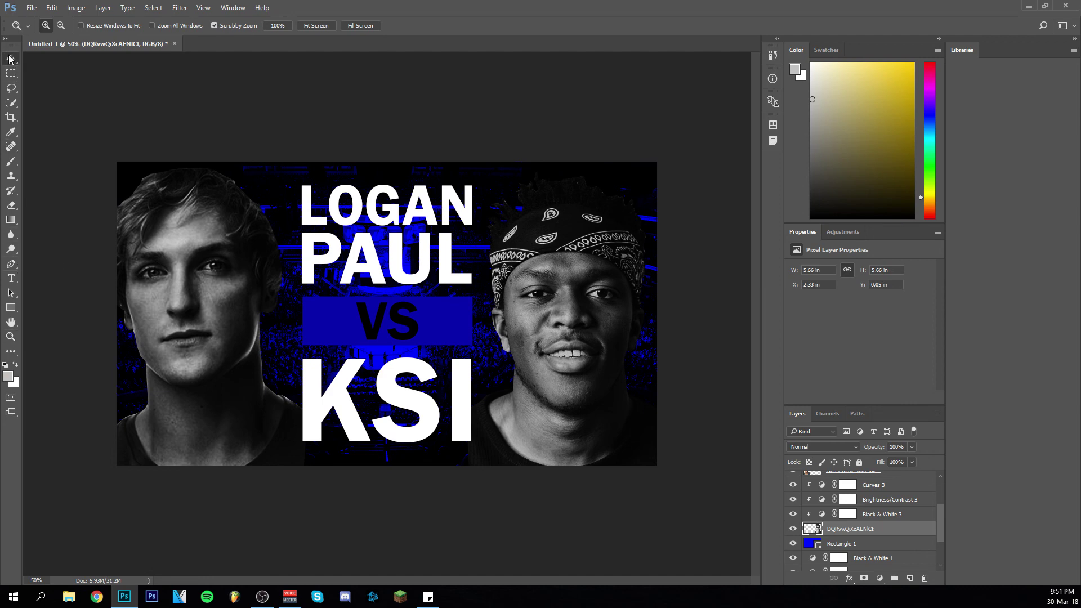
scroll(867, 526, "up", 3)
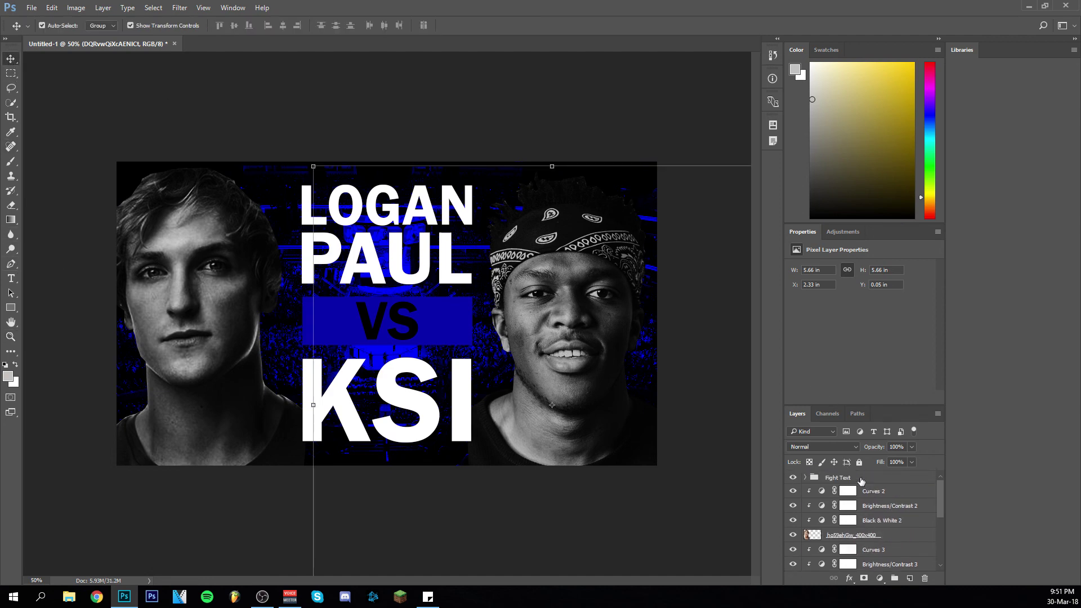
left_click(356, 239)
key("ctrl+t")
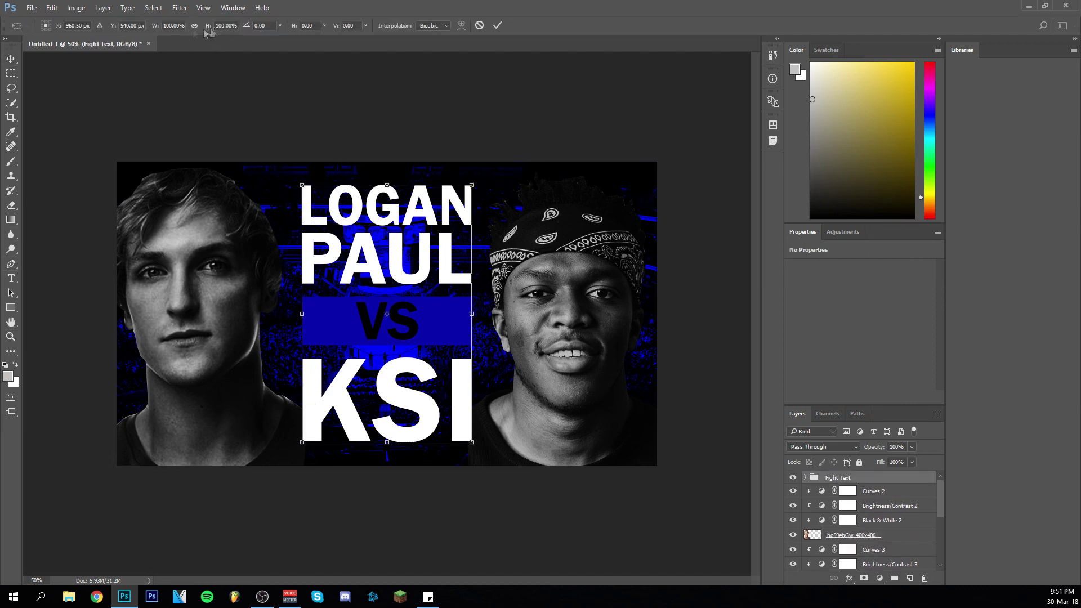
left_click(225, 26)
type("97")
key("Return")
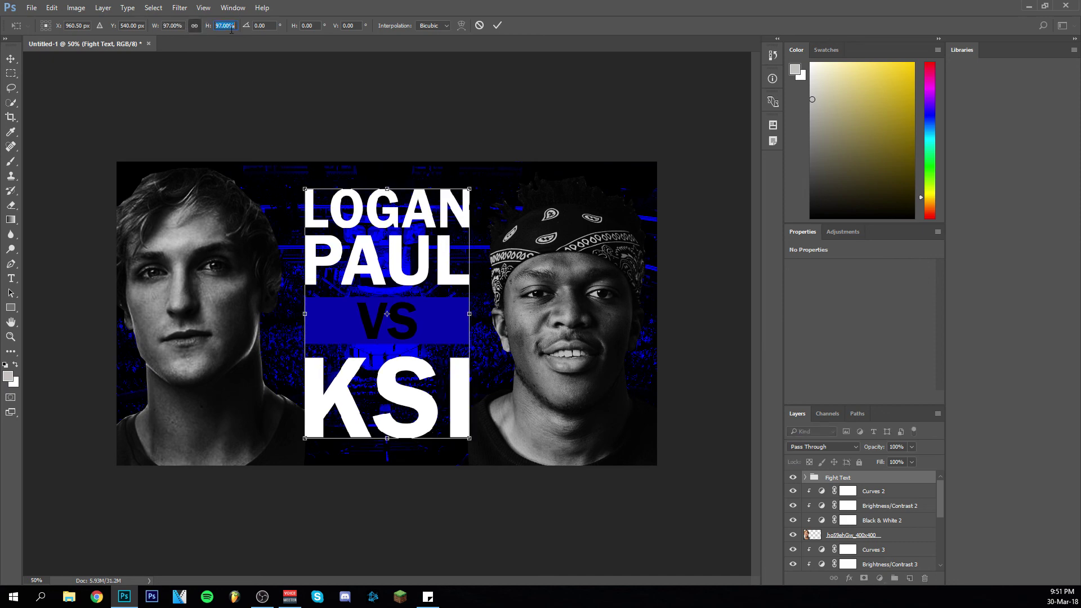
key("Down")
left_click_drag(432, 326, 433, 325)
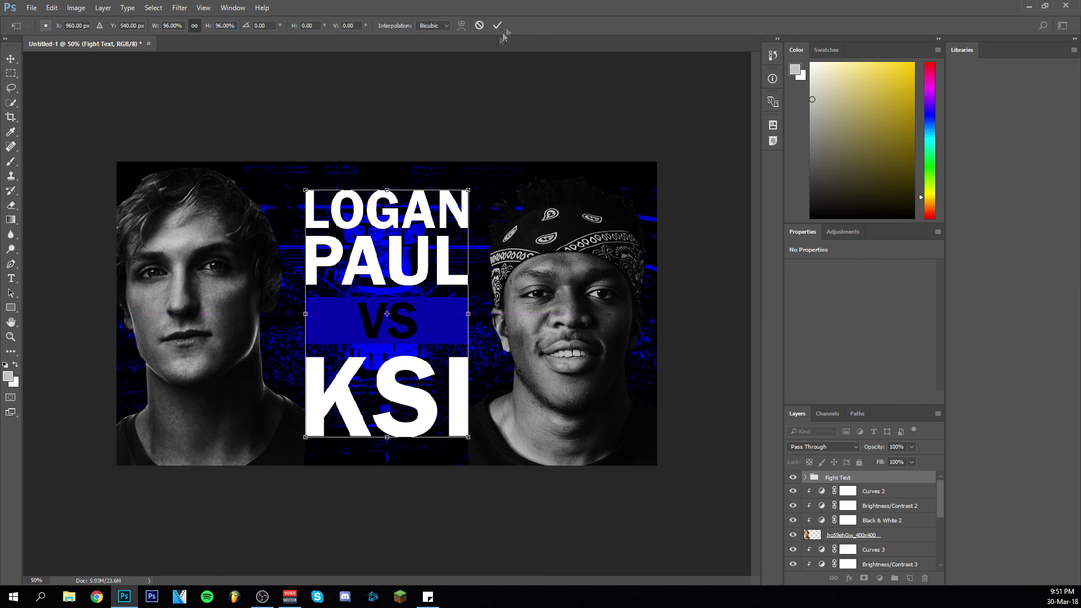
left_click(497, 25)
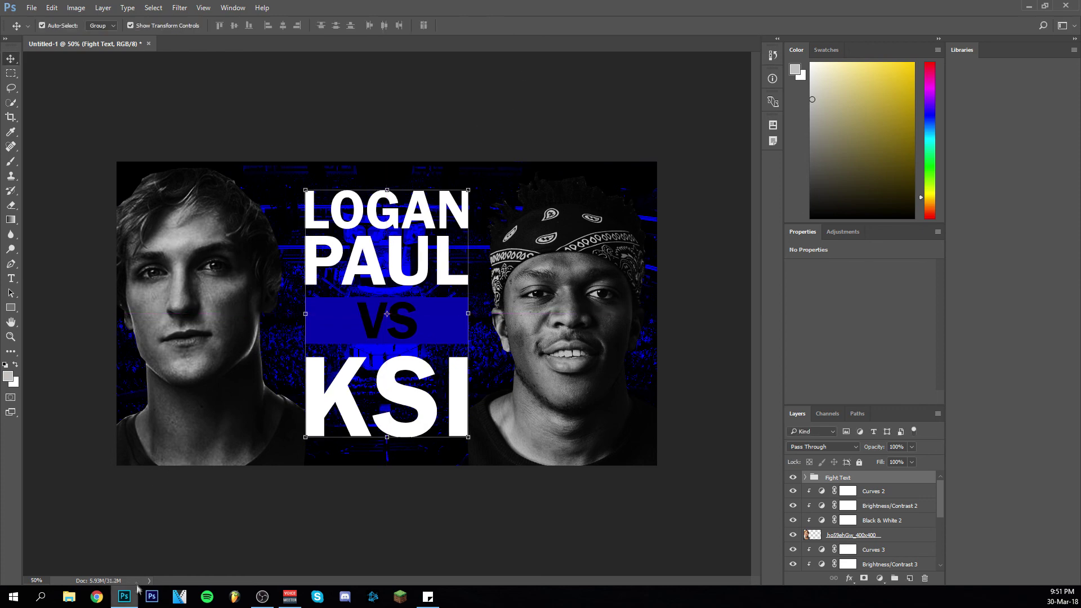
mouse_move(120, 601)
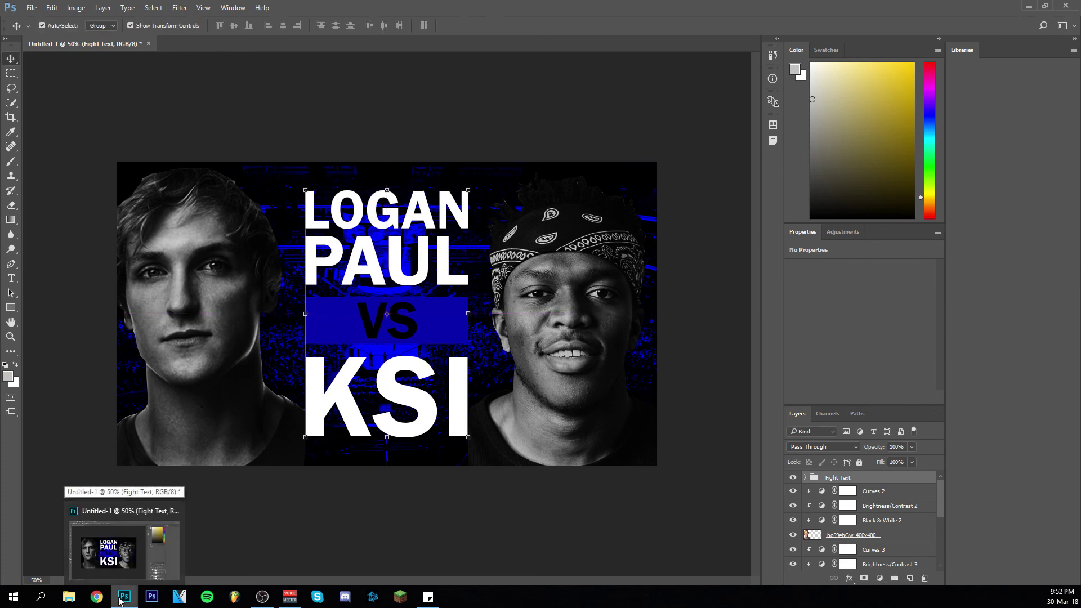
left_click(456, 102)
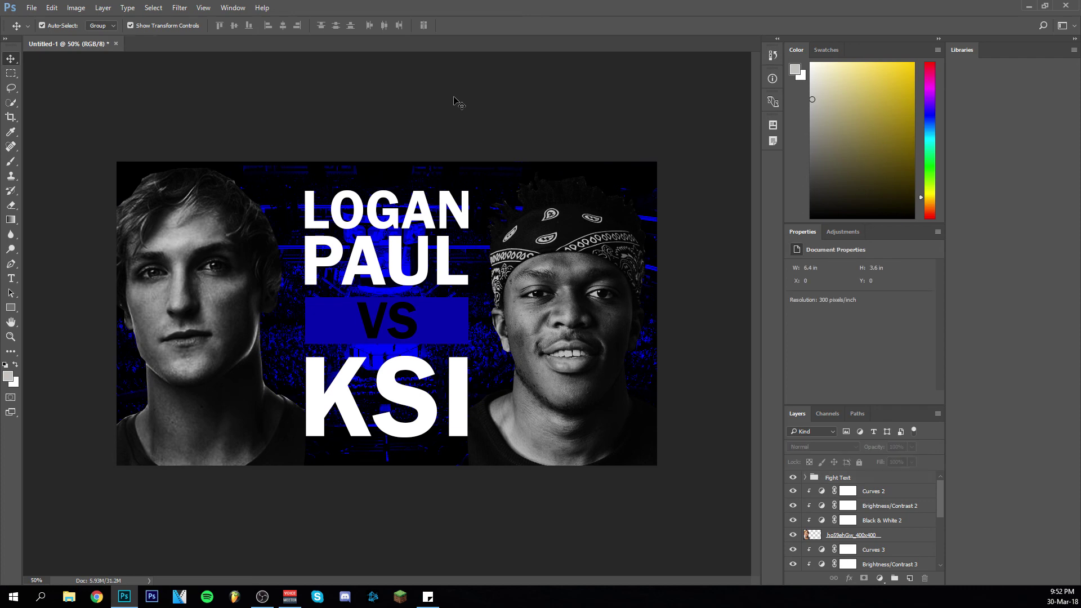